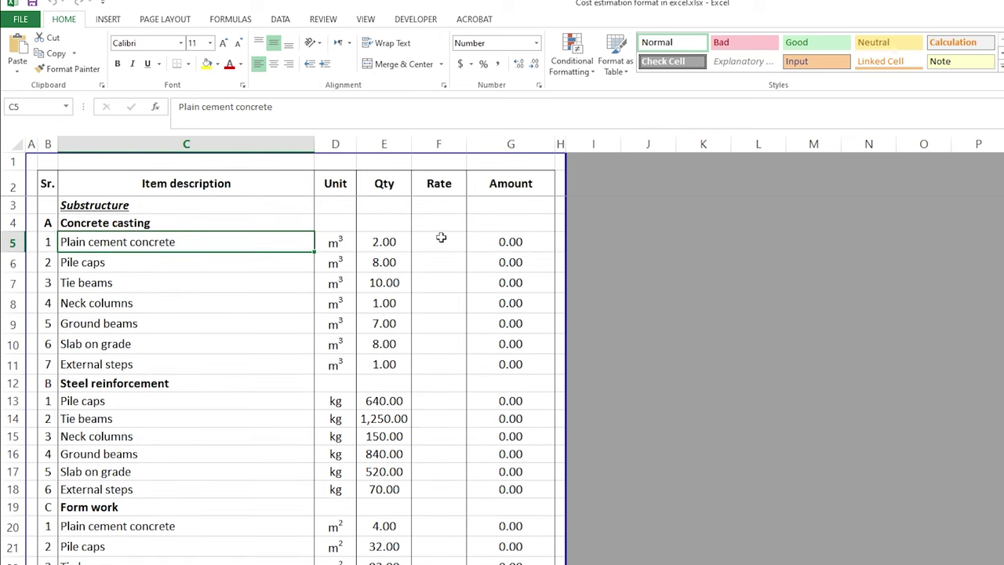
drag(438, 239, 438, 562)
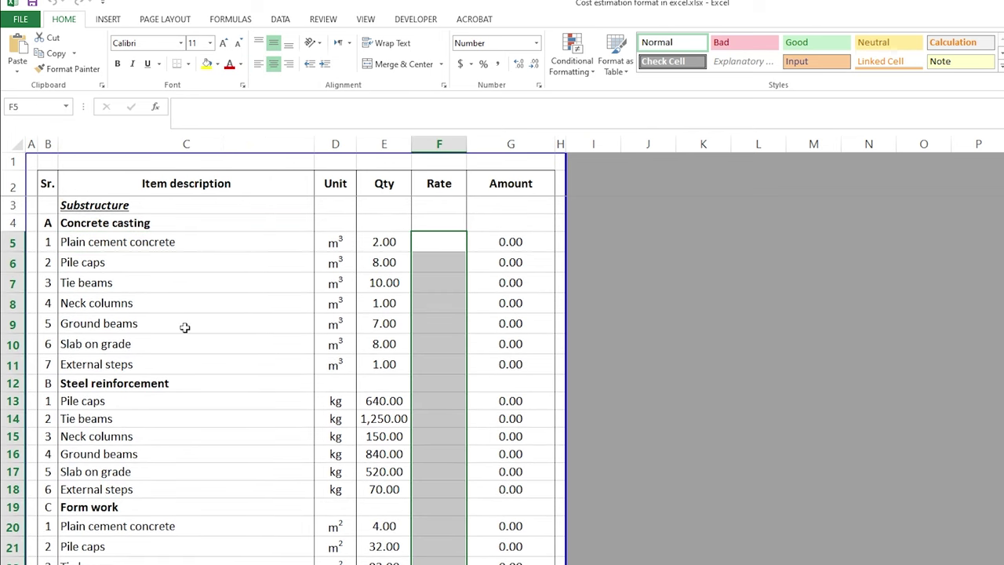
click(439, 143)
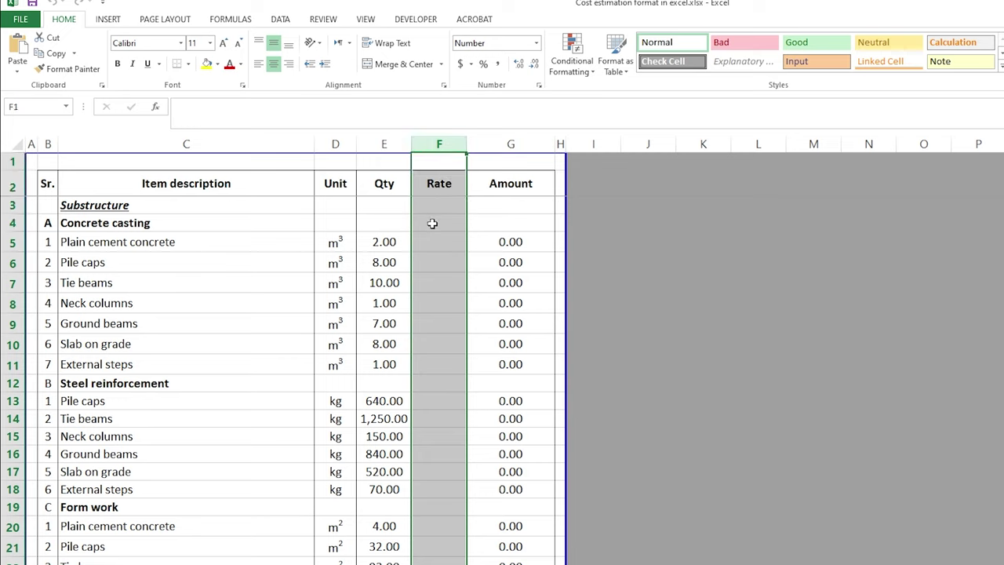
drag(433, 242, 444, 497)
Step: Enter a trial rate of 50 for plain cement concrete in cell F5 and clear it again
click(432, 251)
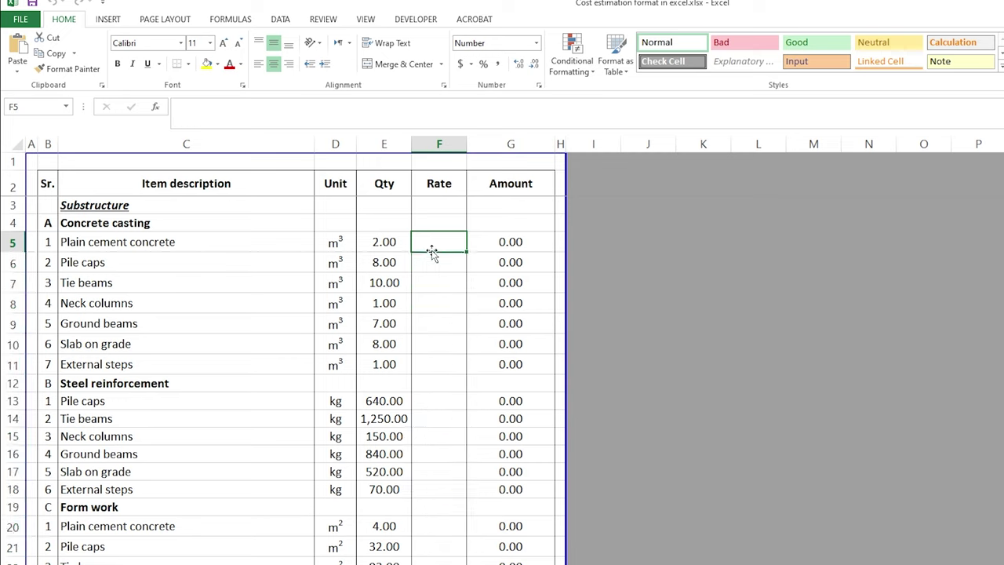
text(50)
key(Return)
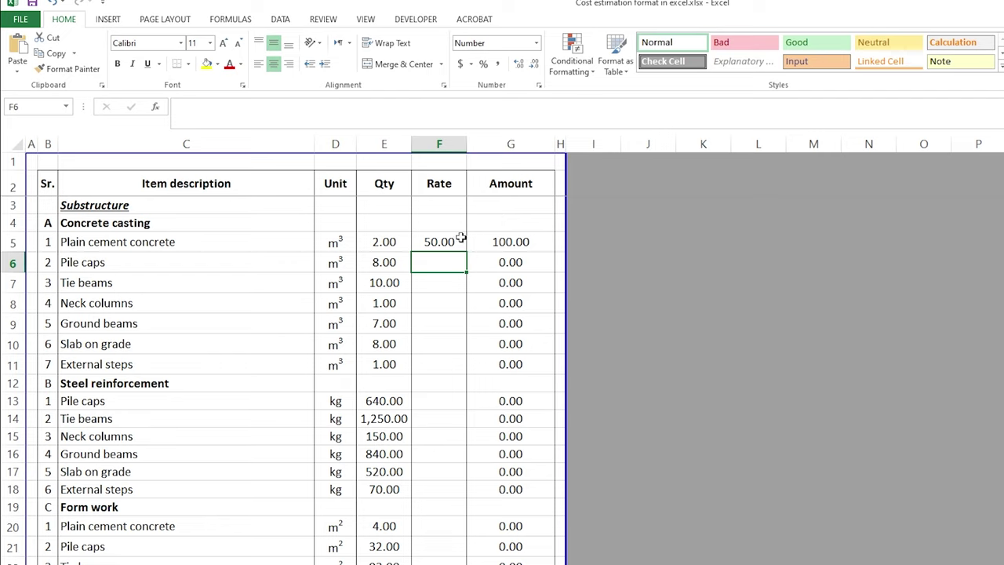
click(439, 241)
key(Delete)
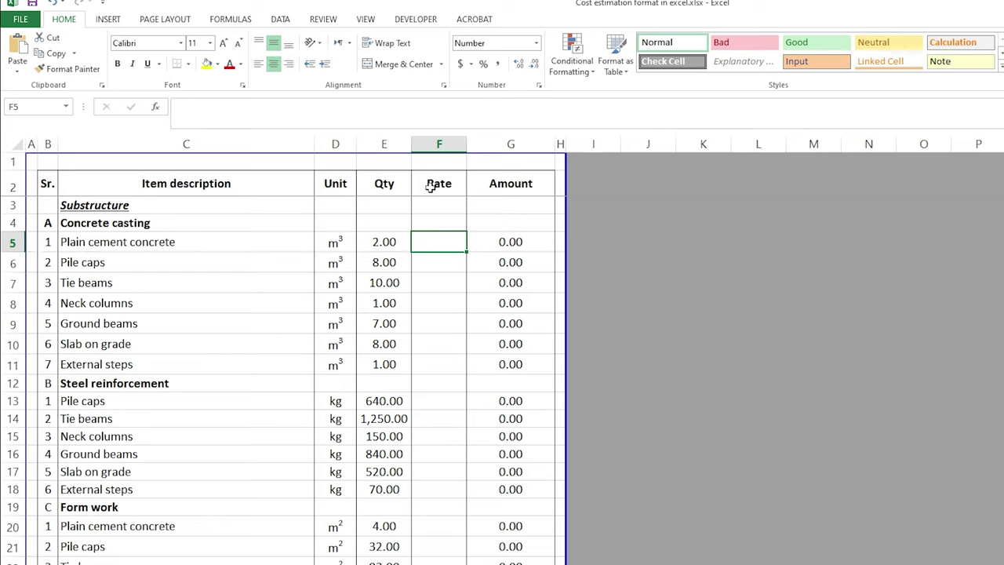
Step: Insert ten blank columns after the Amount column and give them a narrower uniform width
click(436, 144)
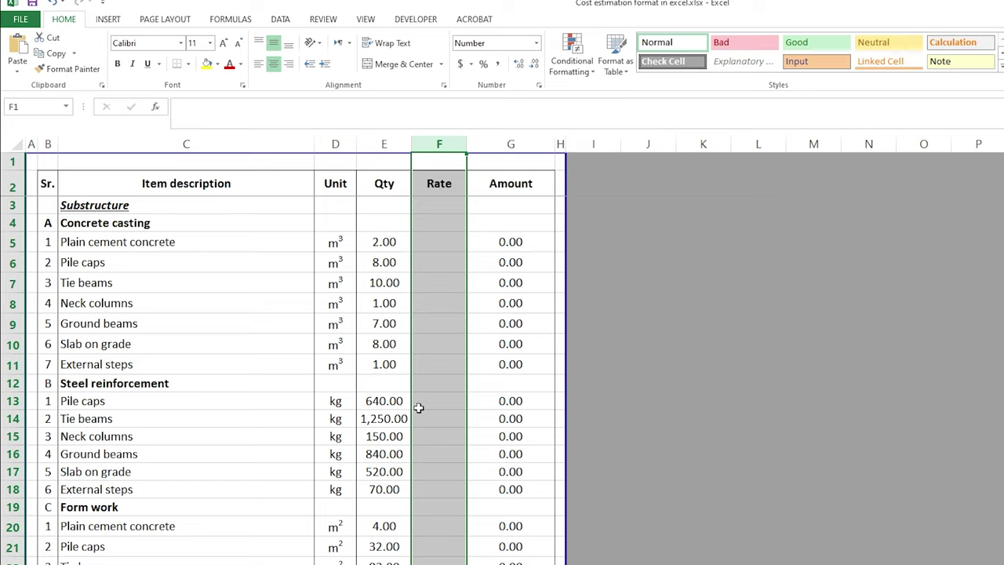
click(560, 144)
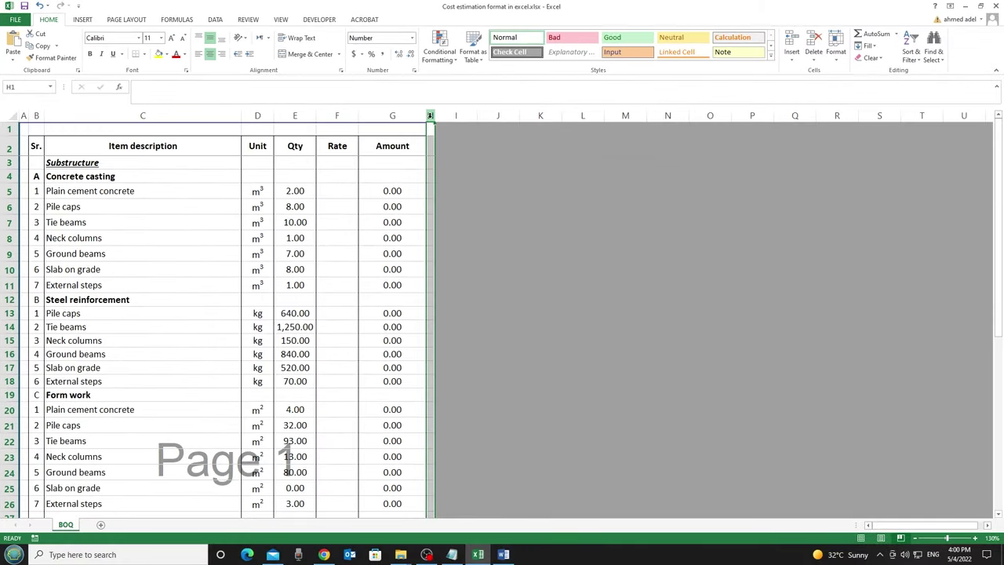
double_click(429, 116)
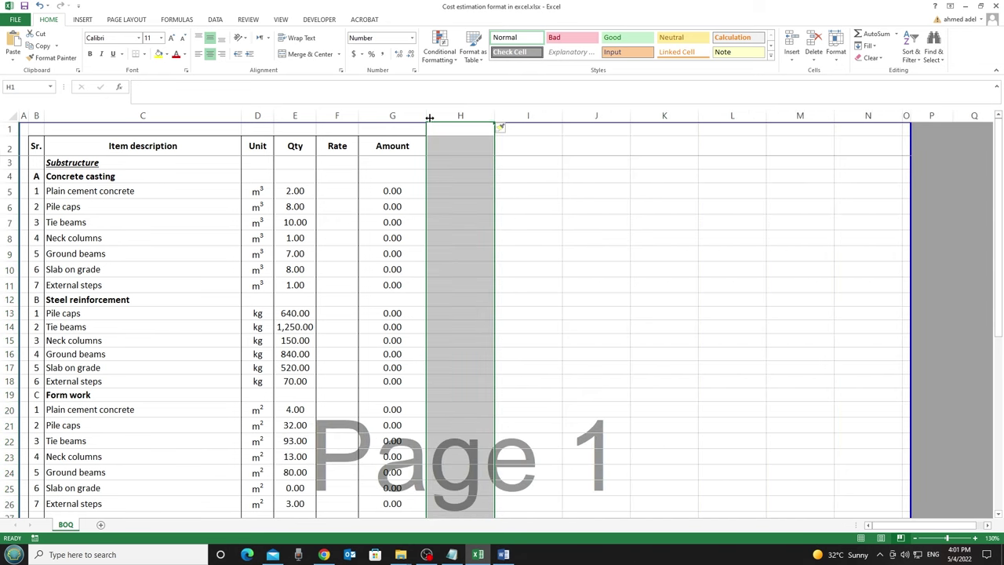
drag(439, 116, 787, 124)
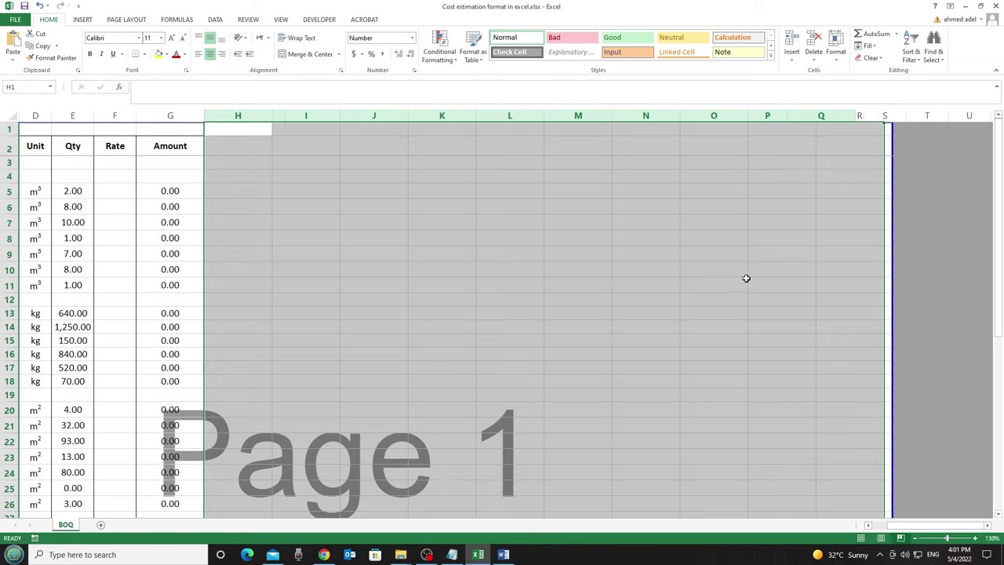
drag(877, 531, 860, 524)
click(579, 285)
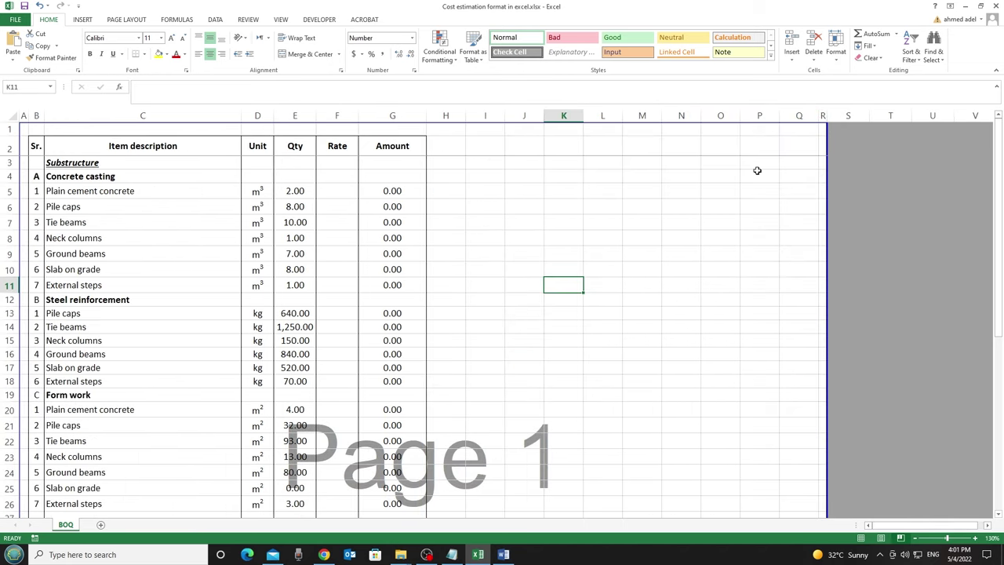
Step: Add a narrow spacer column between the Amount column and the ten blank columns
click(463, 120)
drag(466, 118, 790, 149)
click(543, 160)
click(540, 224)
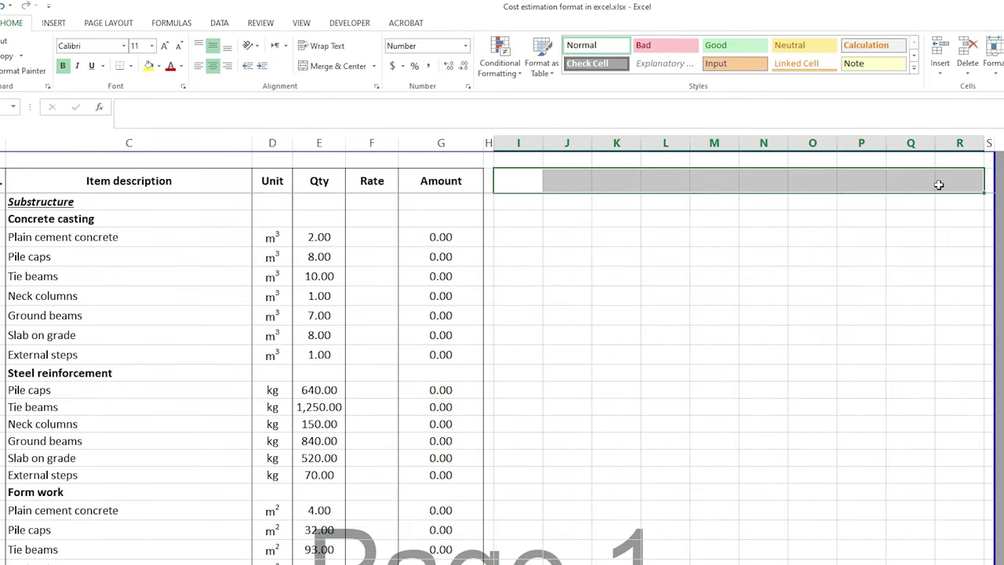
Step: Merge and center cells I1:J1 and enter the heading "Materials"
click(514, 185)
drag(539, 164, 556, 164)
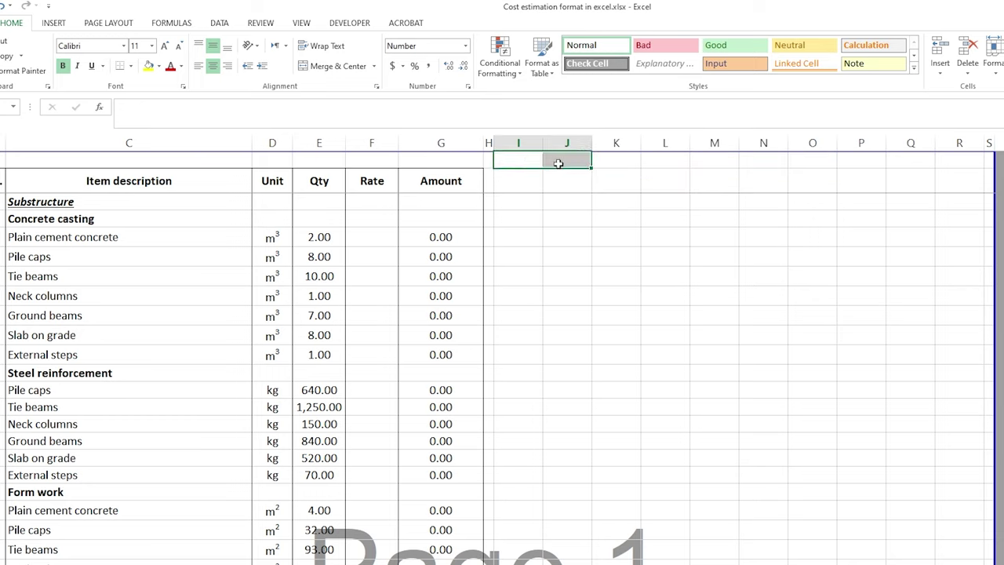
click(341, 66)
text(Materials)
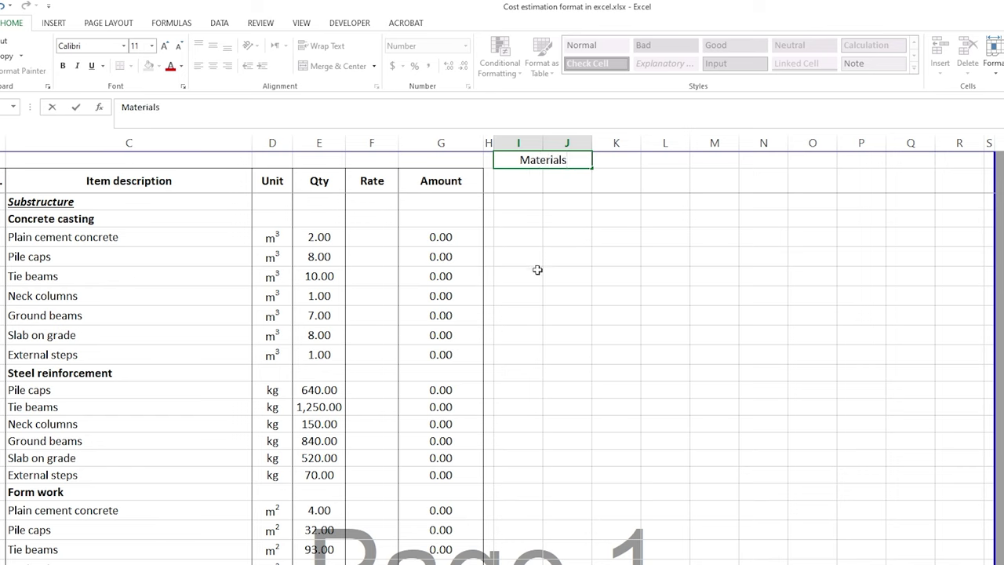
key(Return)
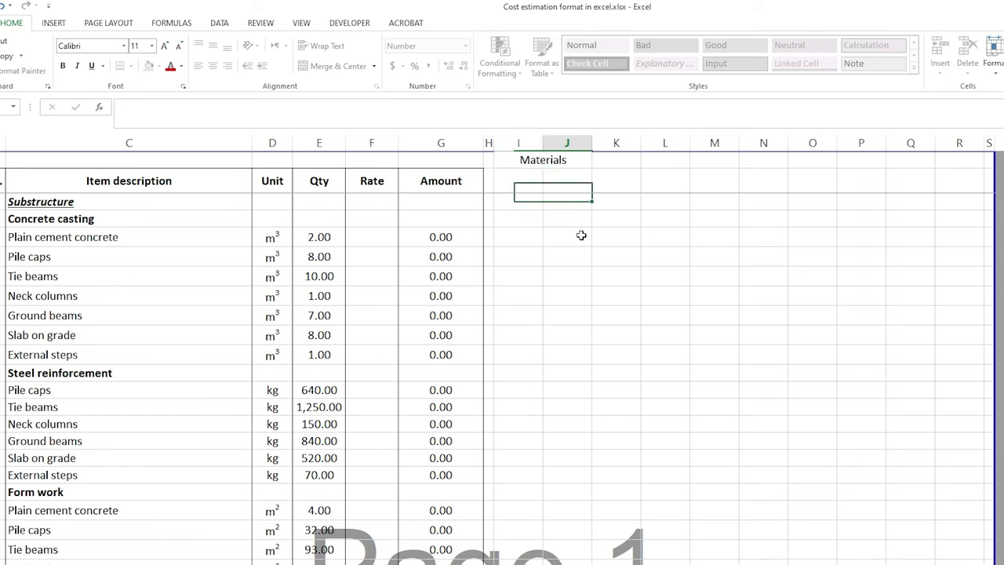
Step: Merge and center cells K1:L1 and enter the heading "Equipment"
drag(612, 164, 650, 160)
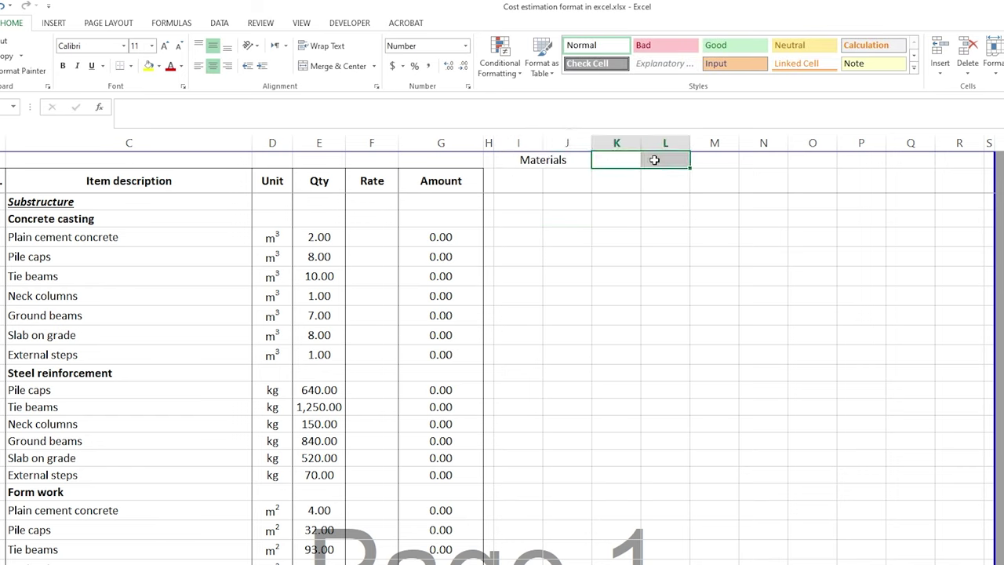
click(338, 66)
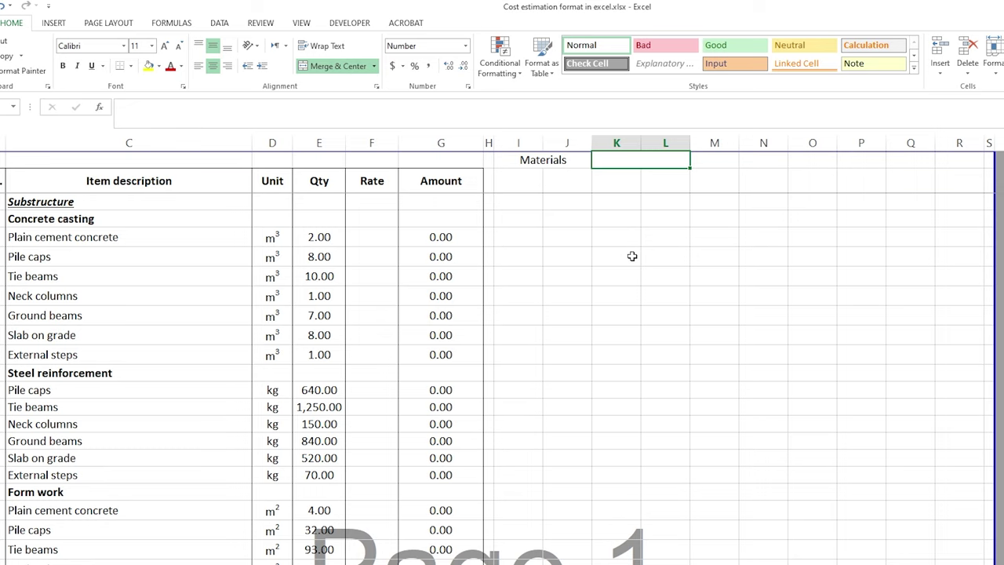
text(Equipment)
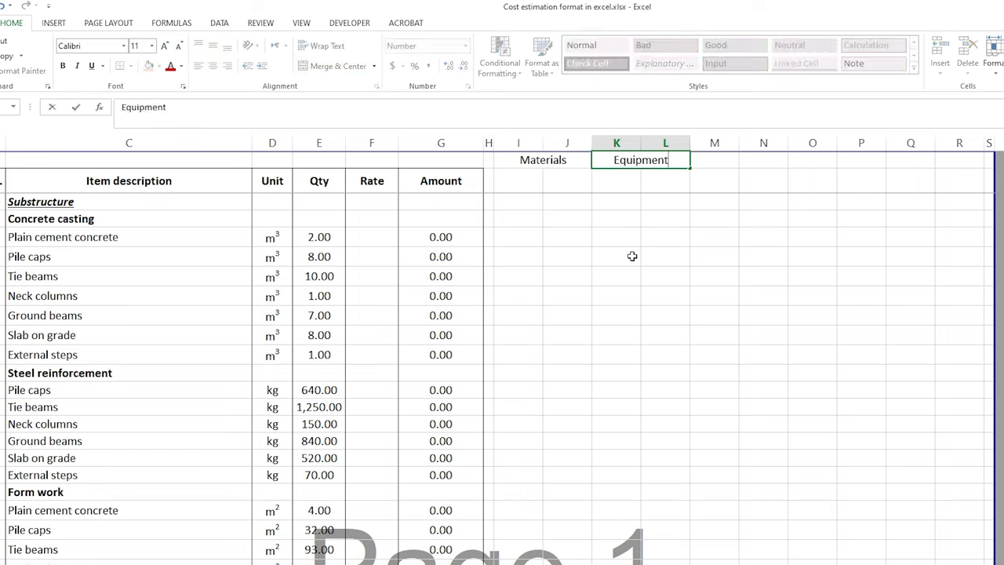
key(Tab)
Step: Merge and center cells M1:N1 and enter the heading "Manpower"
key(shift+Right)
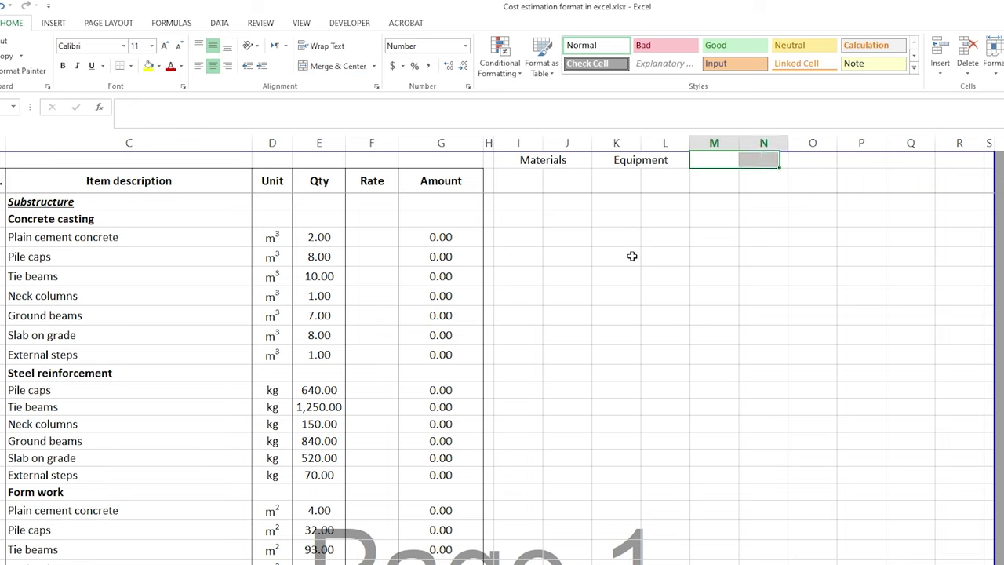
click(338, 66)
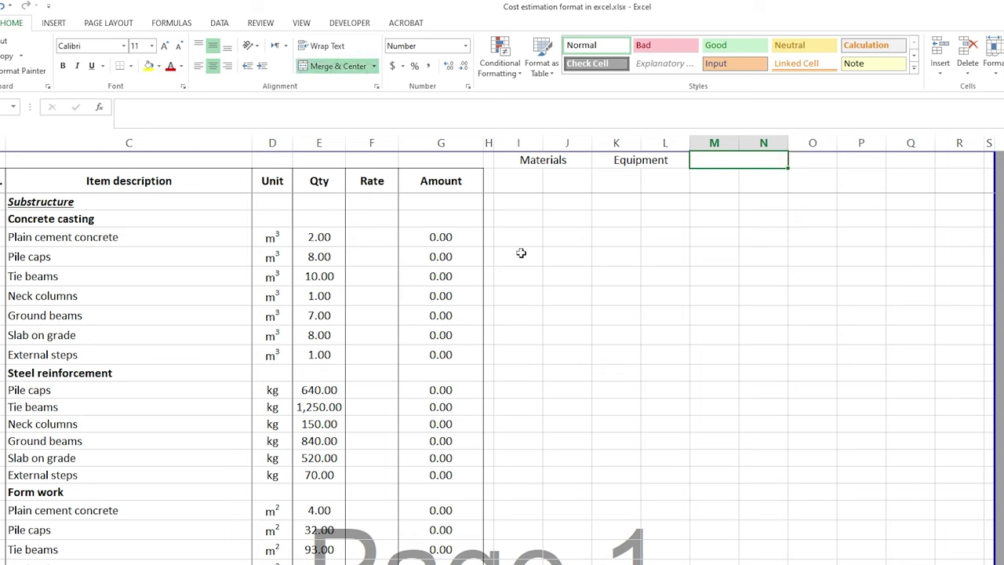
text(Manp)
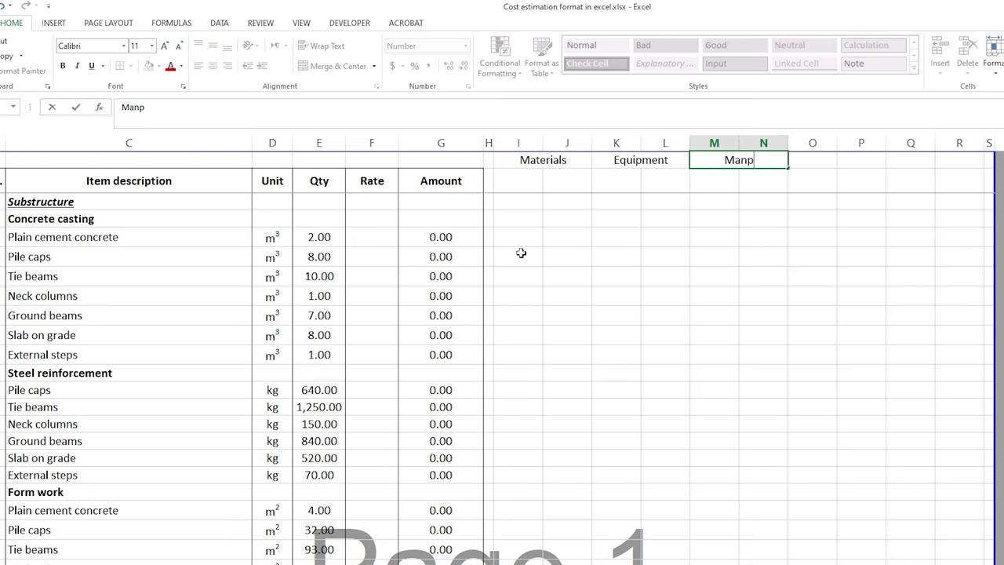
text(ower)
key(Tab)
Step: Merge and center cells O1:P1 and enter the heading "Subcontractor"
key(shift+Right)
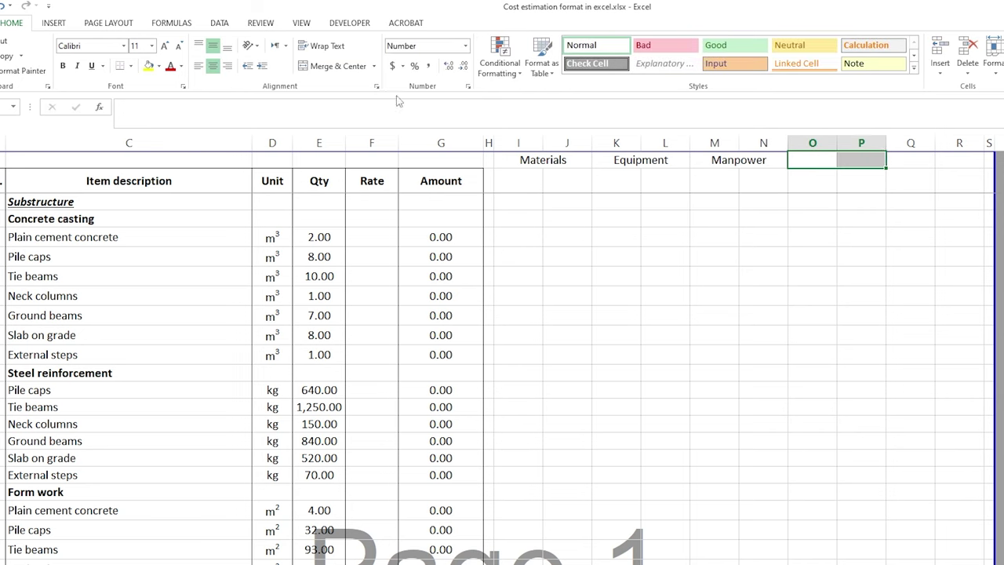
click(336, 68)
text(Su)
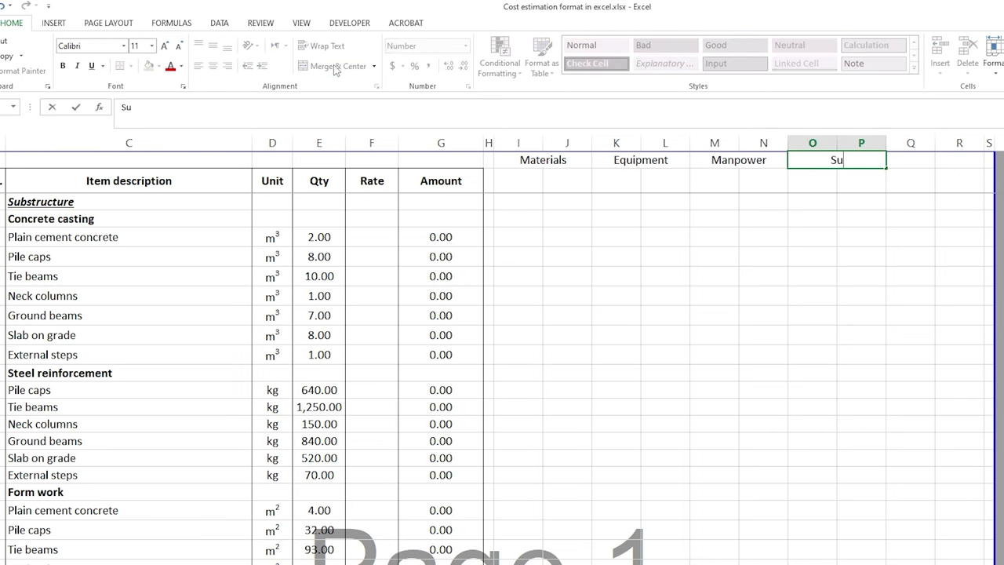
text(bcontractor)
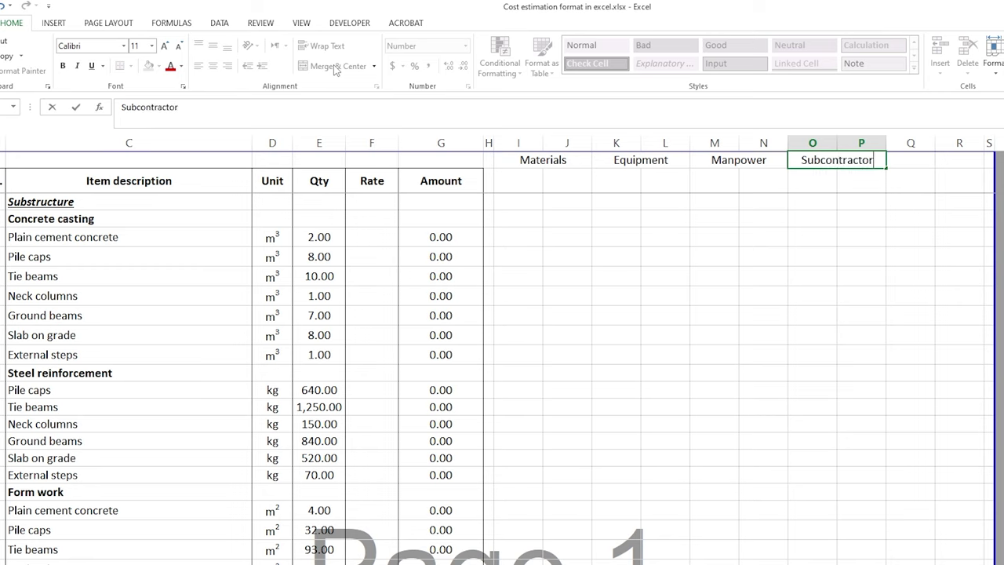
click(599, 271)
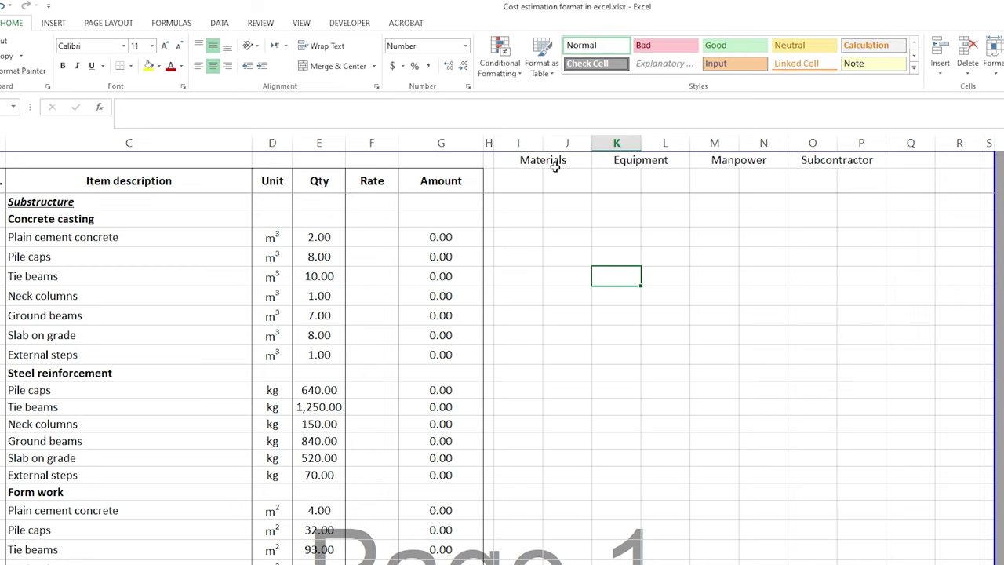
drag(552, 163, 829, 160)
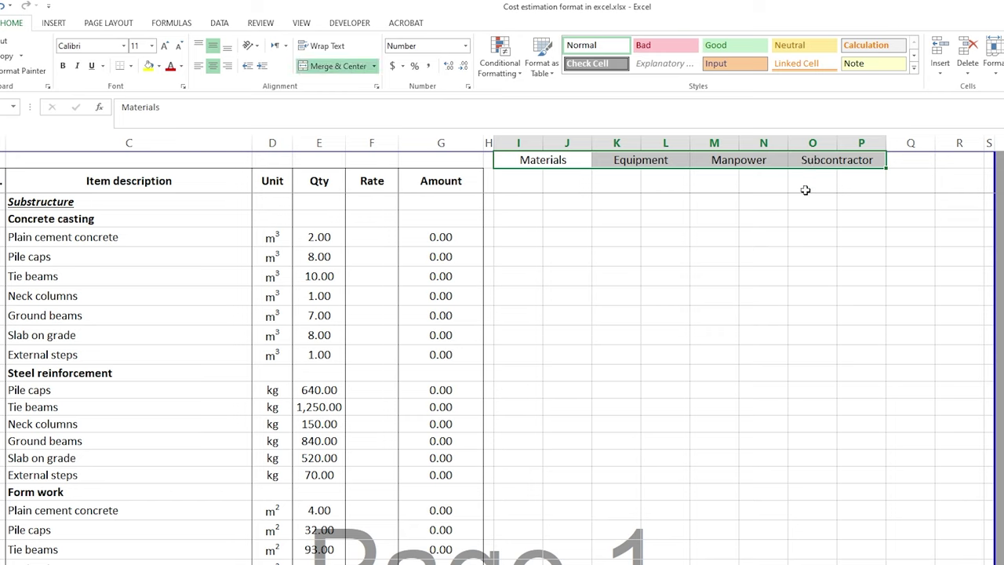
click(529, 184)
click(568, 181)
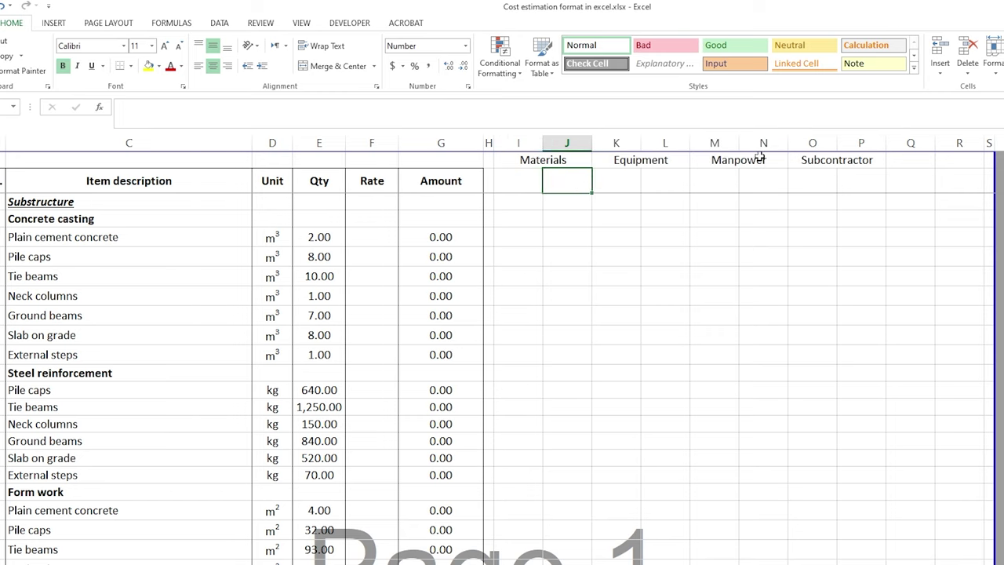
Step: Merge and center cells Q1:R1 and enter the heading "Total"
drag(909, 160, 959, 161)
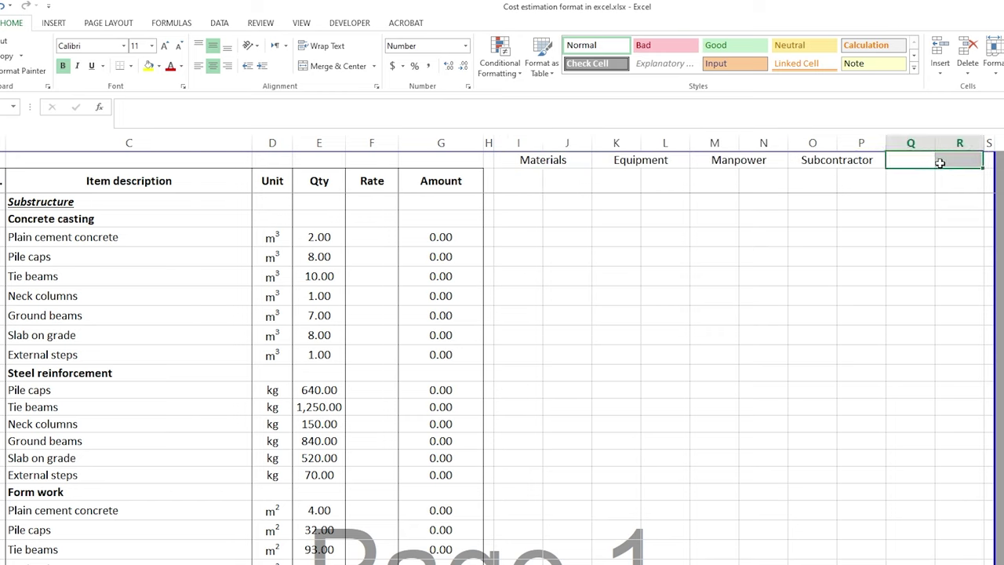
click(338, 67)
text(Tota;)
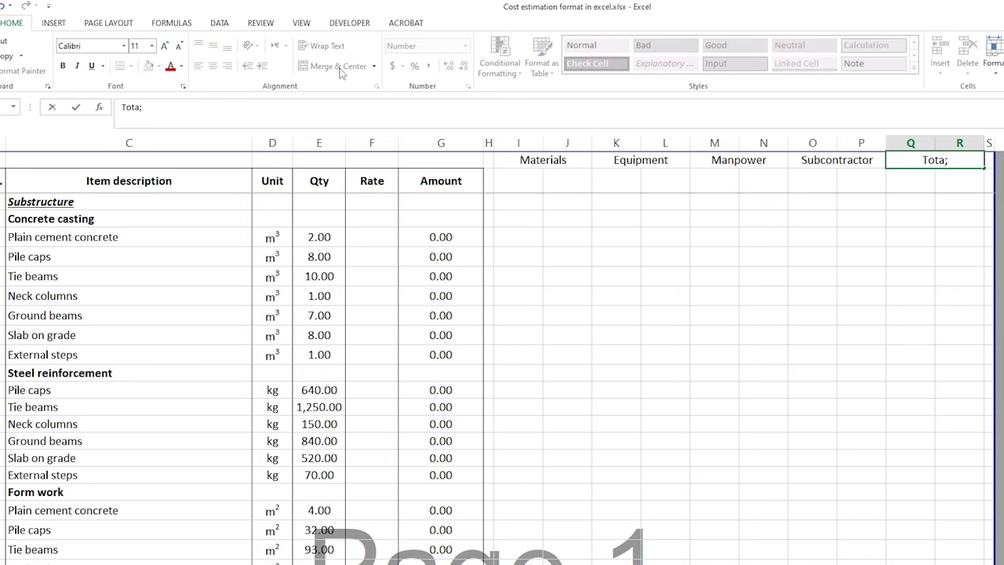
key(BackSpace)
text(l)
click(572, 181)
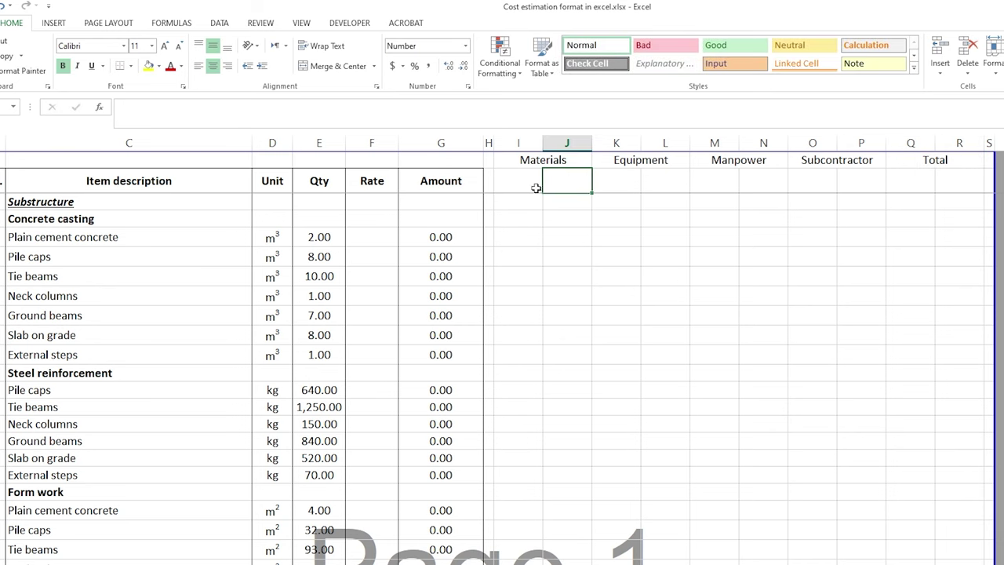
Step: Enter the subheadings "Rate" in I2 and "Amount" in J2 under the Materials heading
click(518, 184)
text(Rate)
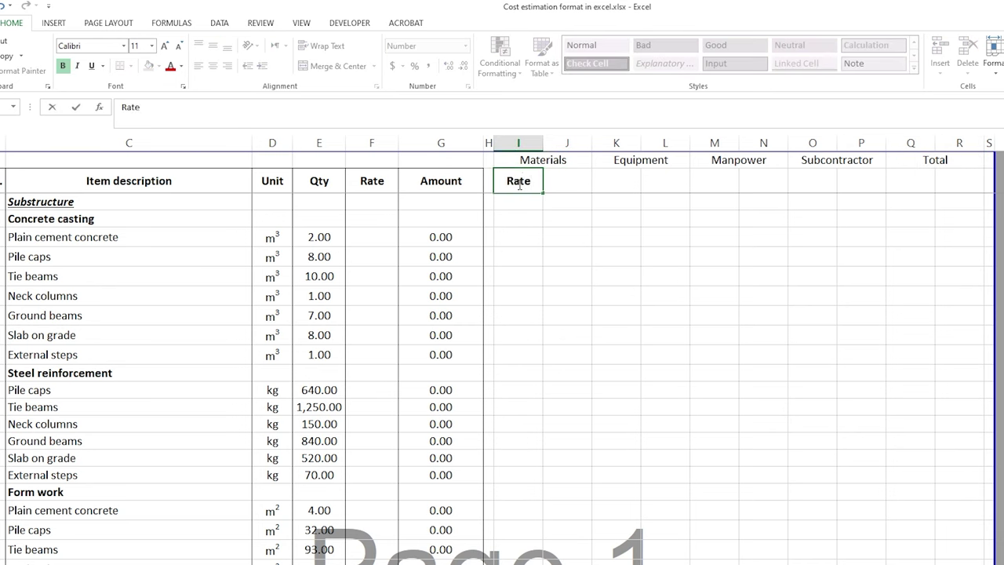
key(Tab)
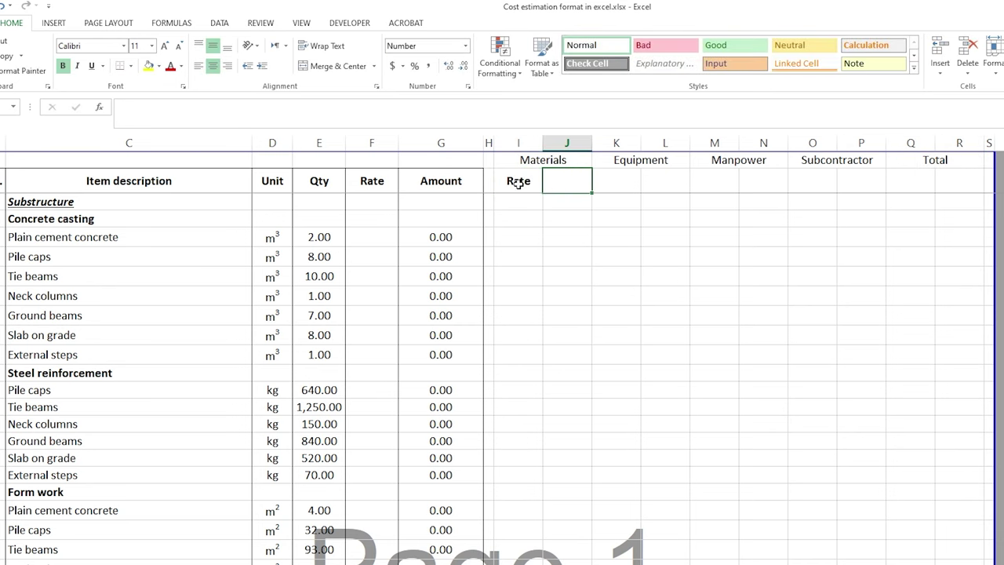
text(Amount)
click(518, 183)
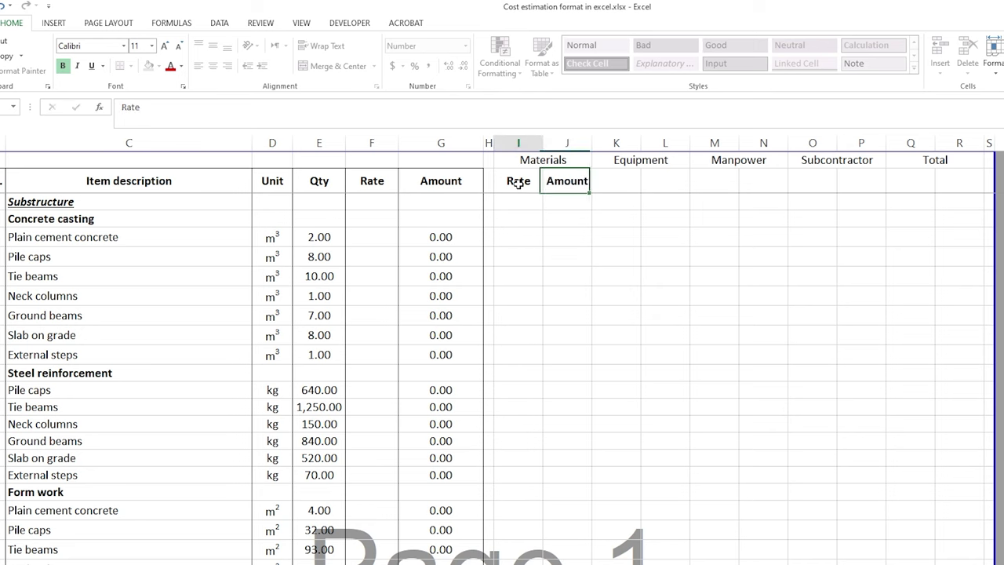
Step: Copy the Rate and Amount subheadings under the Equipment, Manpower, Subcontractor and Total headings in row 2
drag(518, 184, 566, 182)
key(ctrl+c)
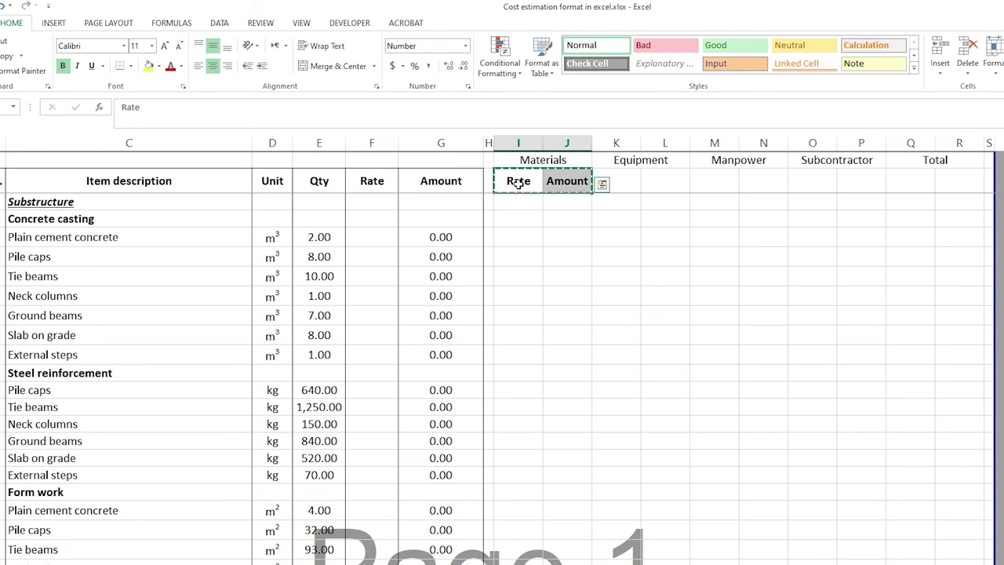
click(626, 181)
ctrl+click(712, 182)
ctrl+click(808, 182)
ctrl+click(902, 185)
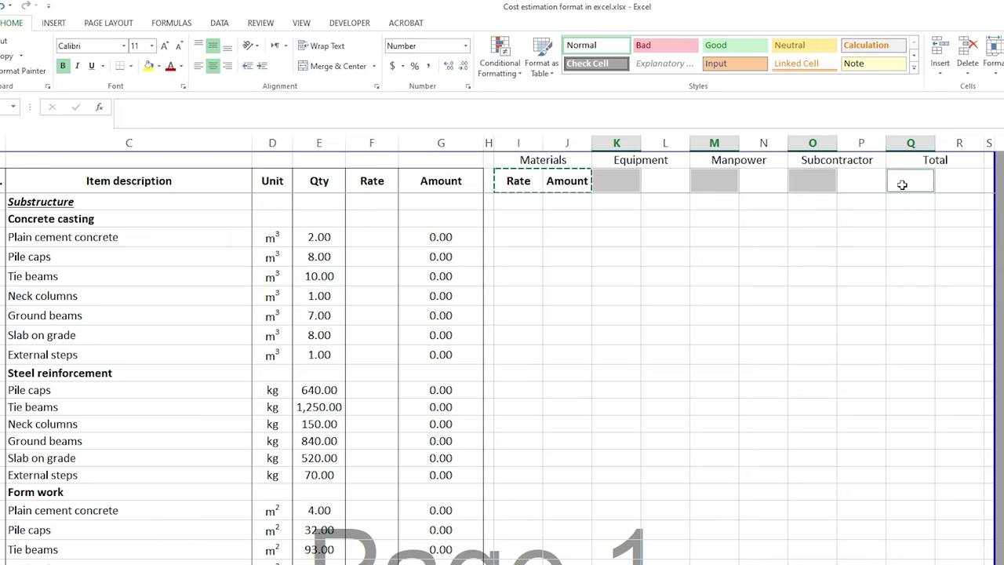
key(ctrl+v)
click(639, 223)
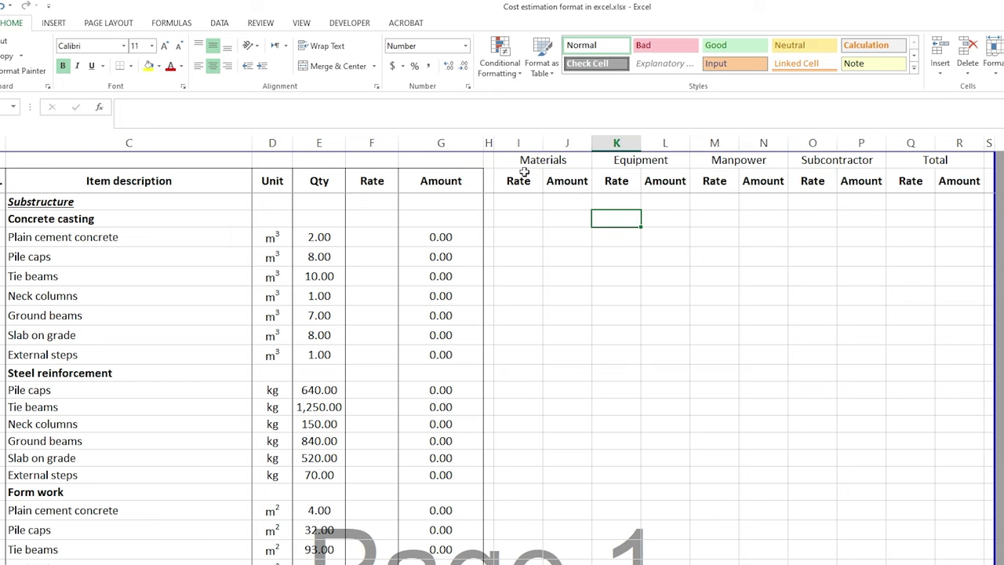
Step: Remove the bold formatting from the headings and subheadings in I1:R2
drag(520, 164, 956, 182)
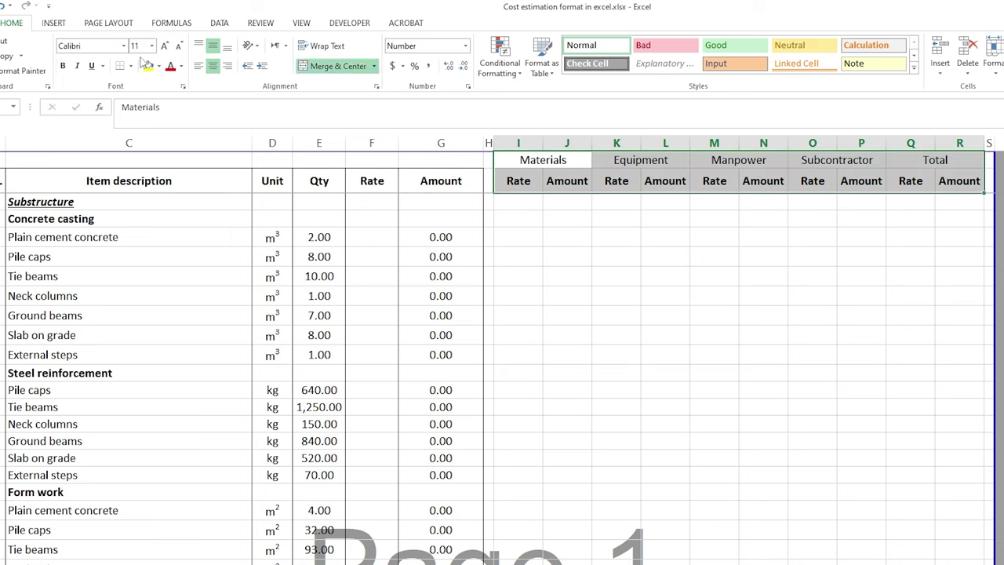
click(63, 66)
click(62, 66)
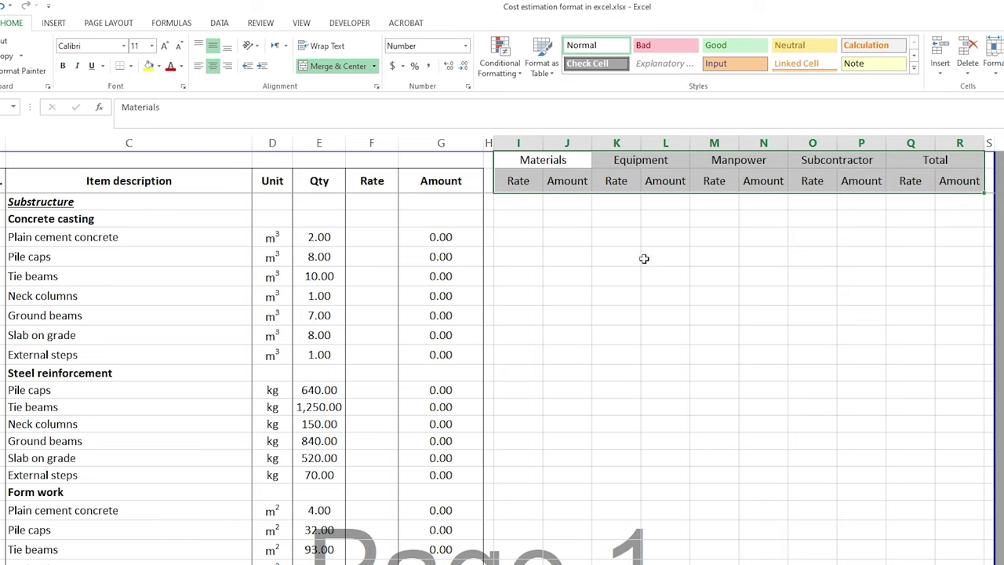
click(619, 239)
Step: Apply all borders to the heading and subheading cells I1:R2
drag(523, 160, 956, 182)
click(130, 66)
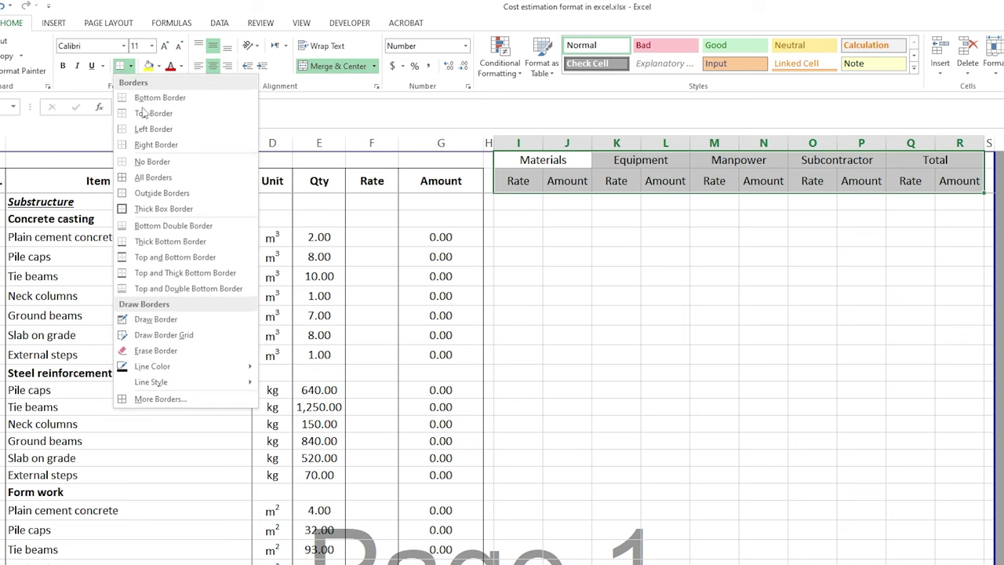
click(157, 176)
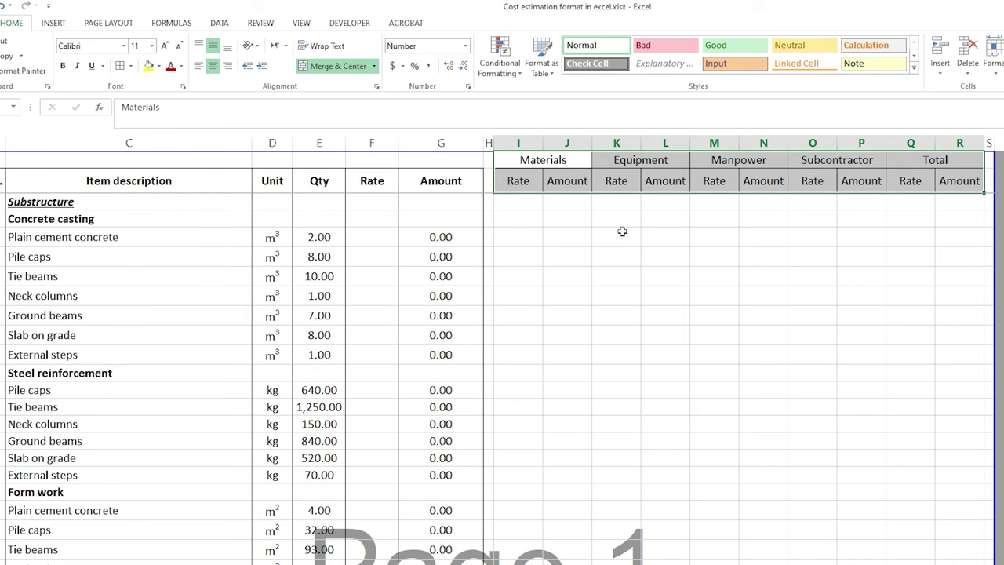
Step: Set thin solid left, right and bottom borders around the Materials block from I1 down to the Total amount row, I1:J45
scroll(544, 242, down, 9)
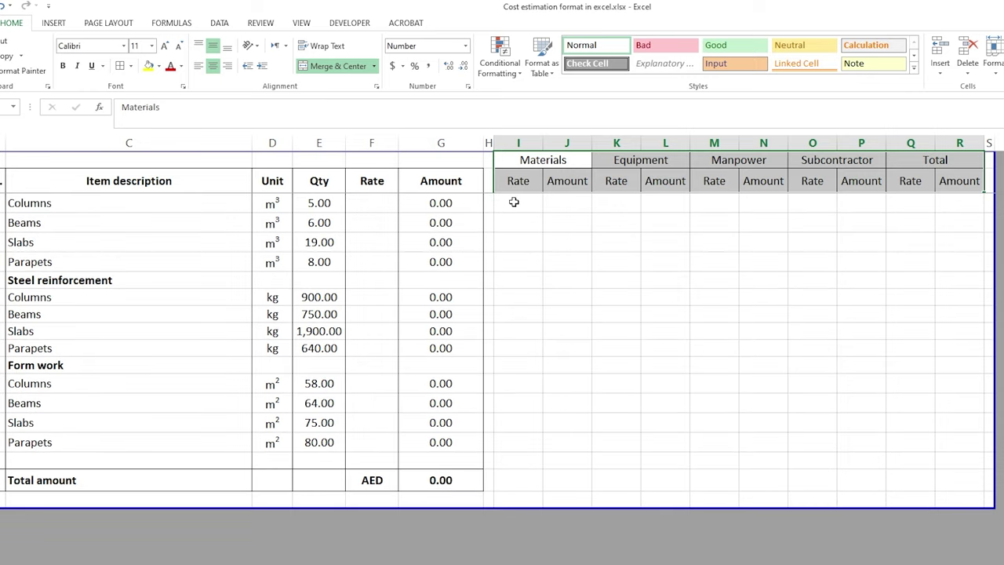
scroll(513, 201, up, 9)
scroll(518, 202, down, 10)
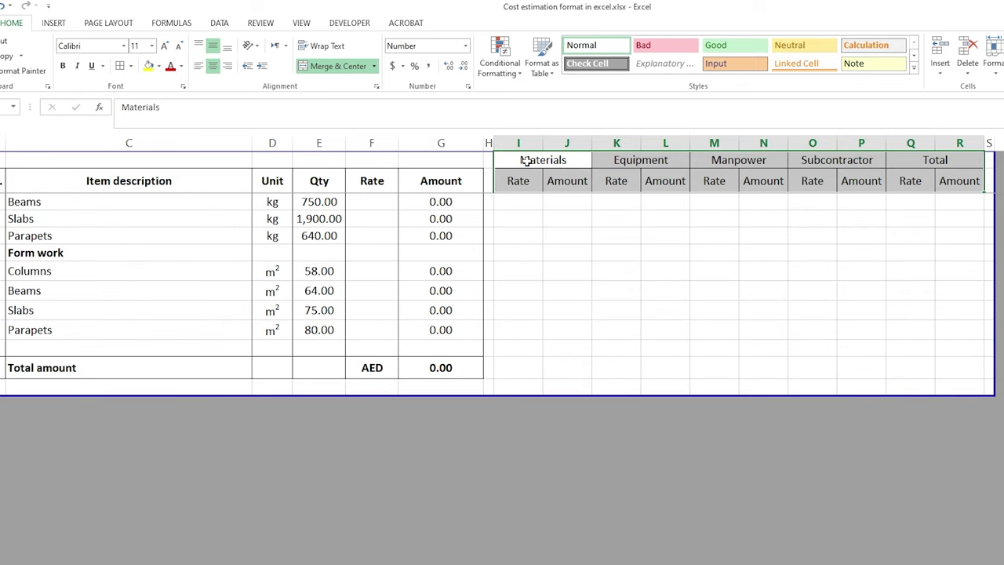
click(525, 160)
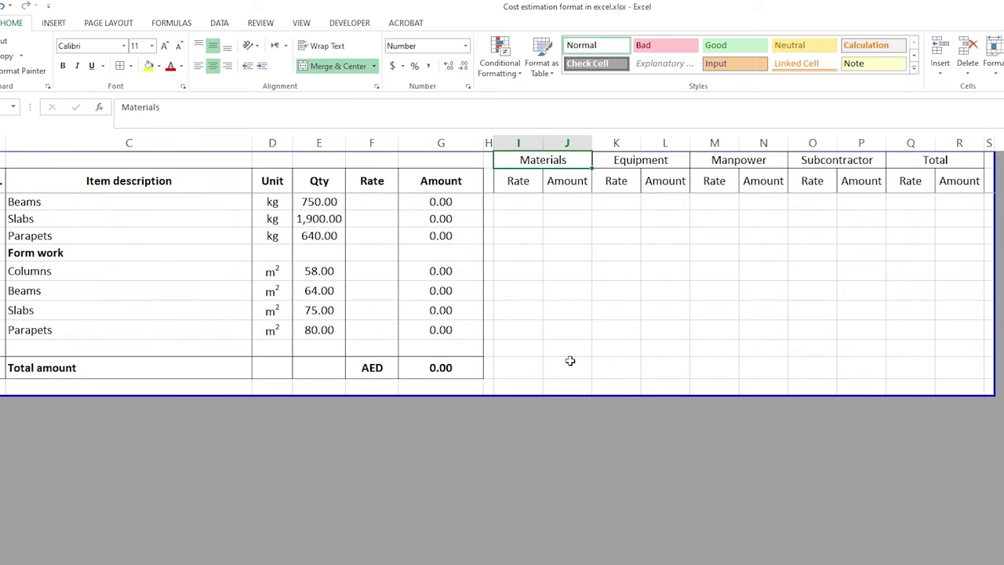
drag(570, 361, 542, 338)
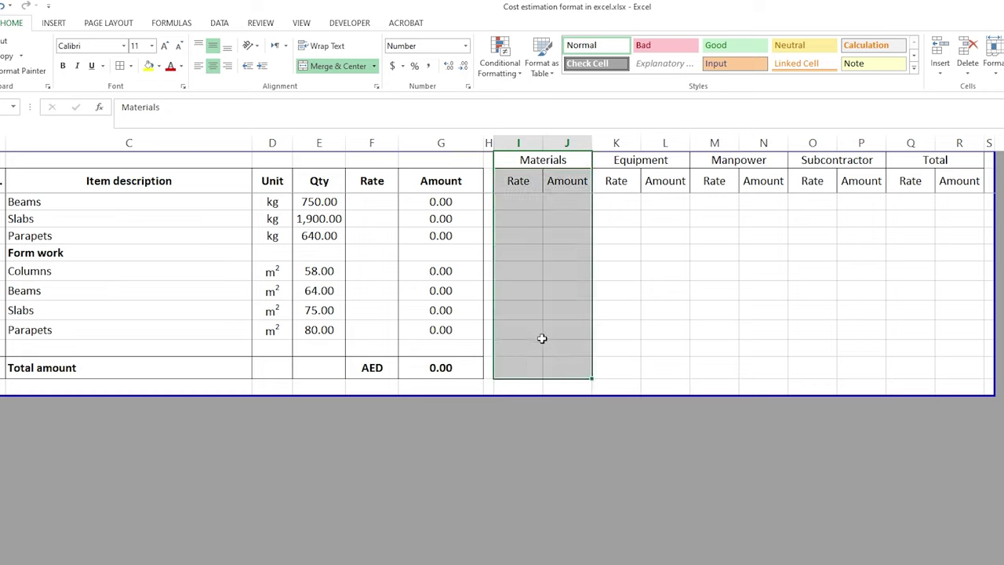
click(131, 66)
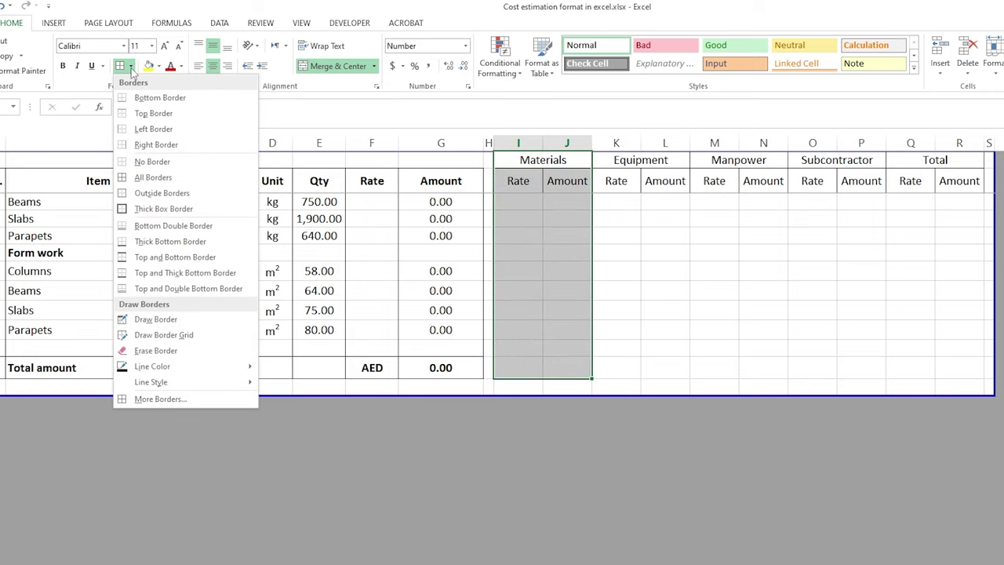
click(169, 401)
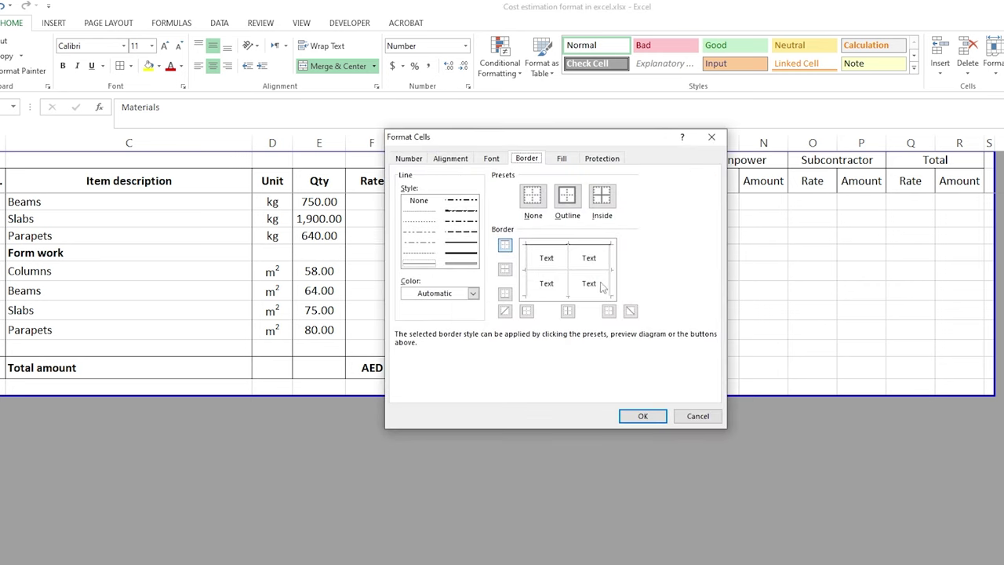
click(416, 265)
click(527, 287)
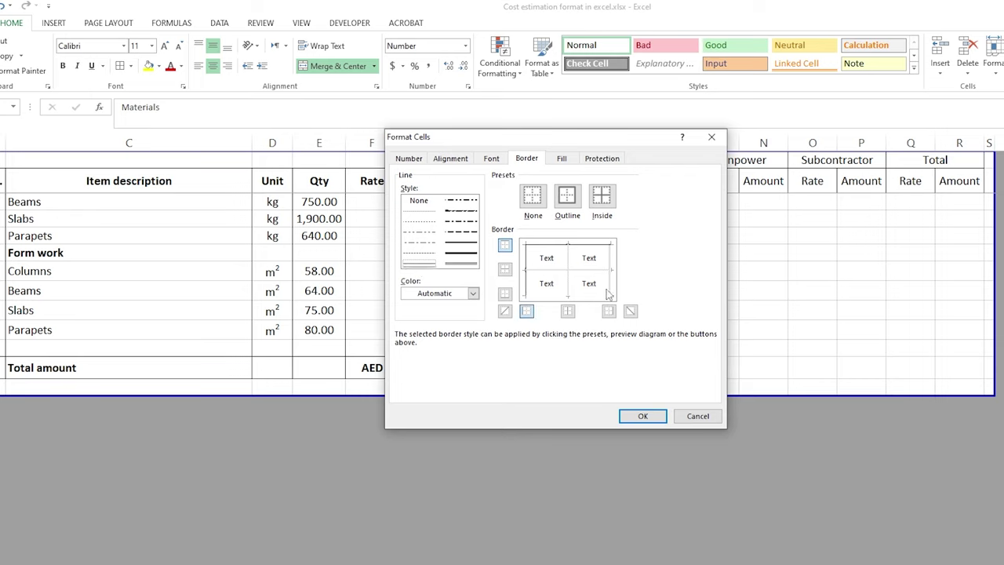
click(612, 289)
click(585, 296)
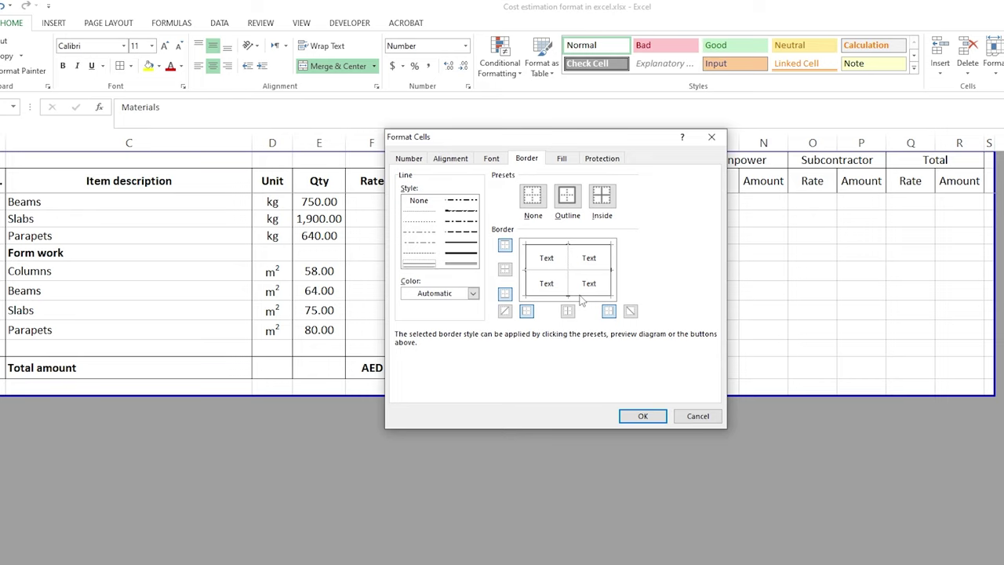
Step: Add a fine dotted vertical border between the Rate and Amount columns of the Materials block and apply the border settings
click(420, 212)
click(570, 258)
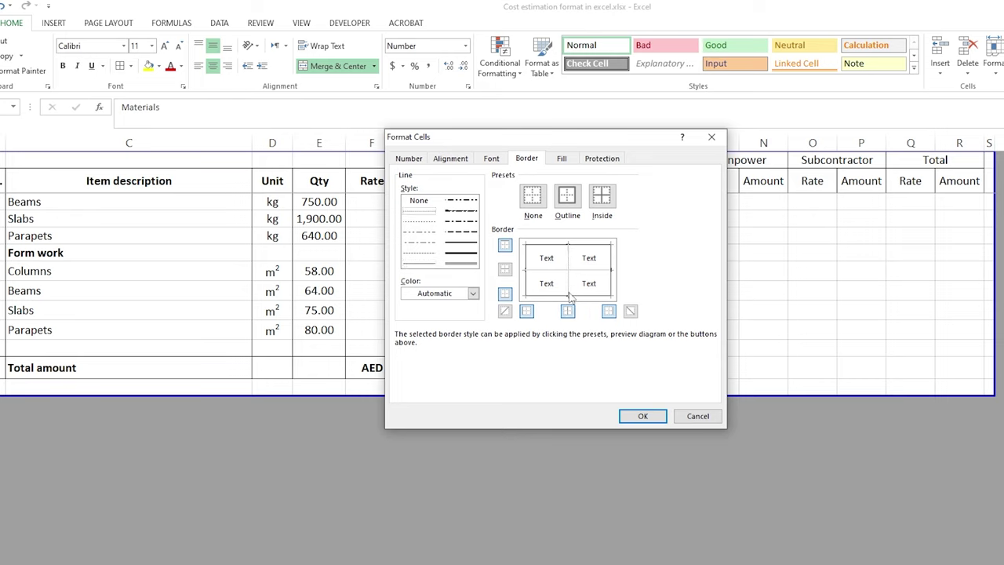
click(642, 416)
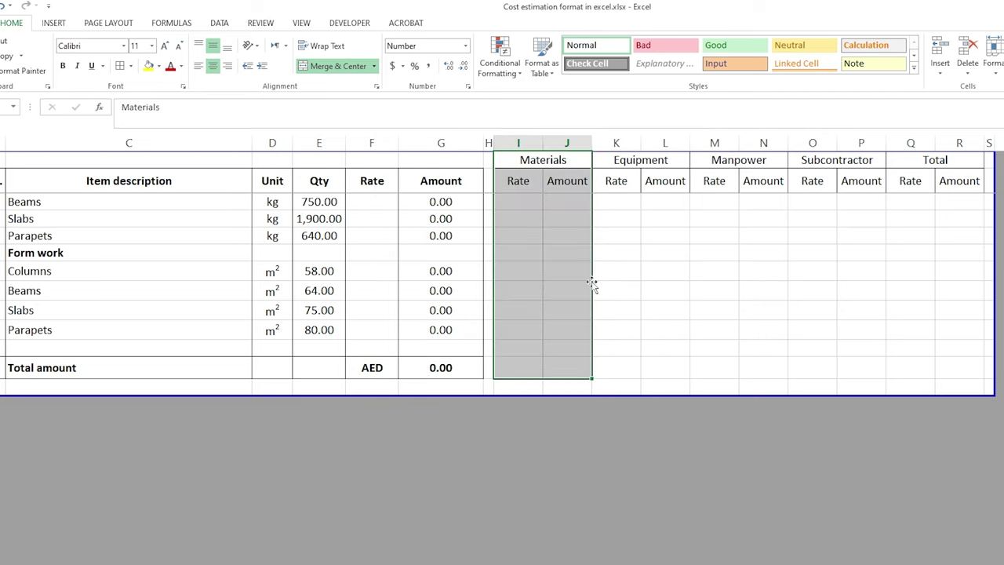
Step: Inspect the borders of the Materials Rate and Amount columns along the whole sheet
scroll(567, 276, up, 10)
scroll(566, 275, down, 7)
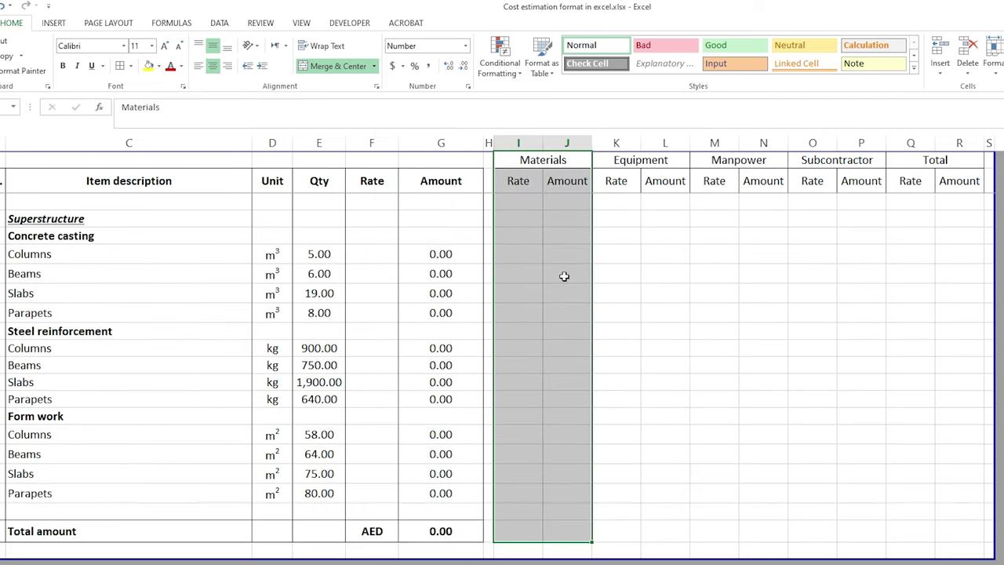
click(564, 293)
key(Right)
key(Right)
key(Down)
key(Down)
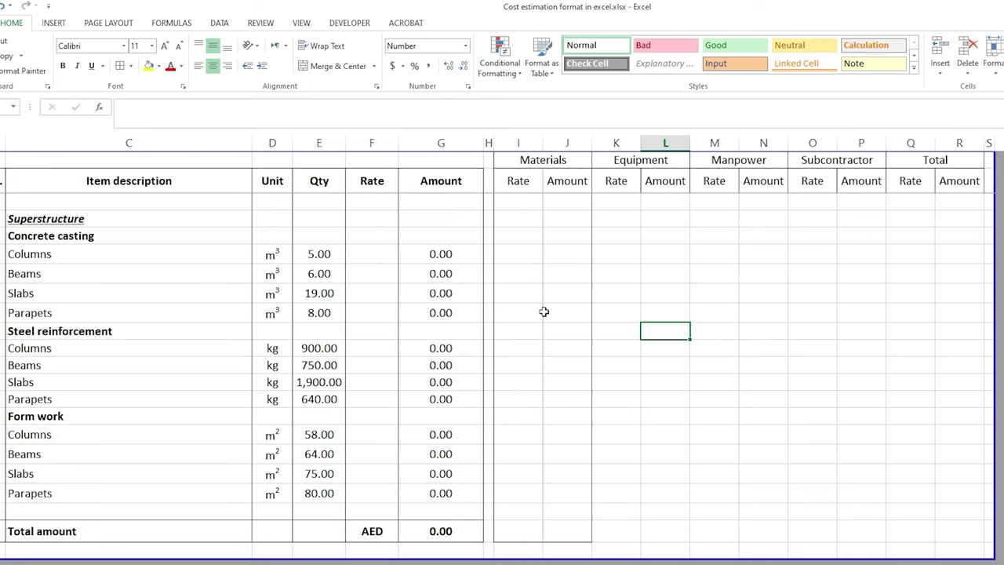
scroll(543, 311, up, 2)
click(679, 310)
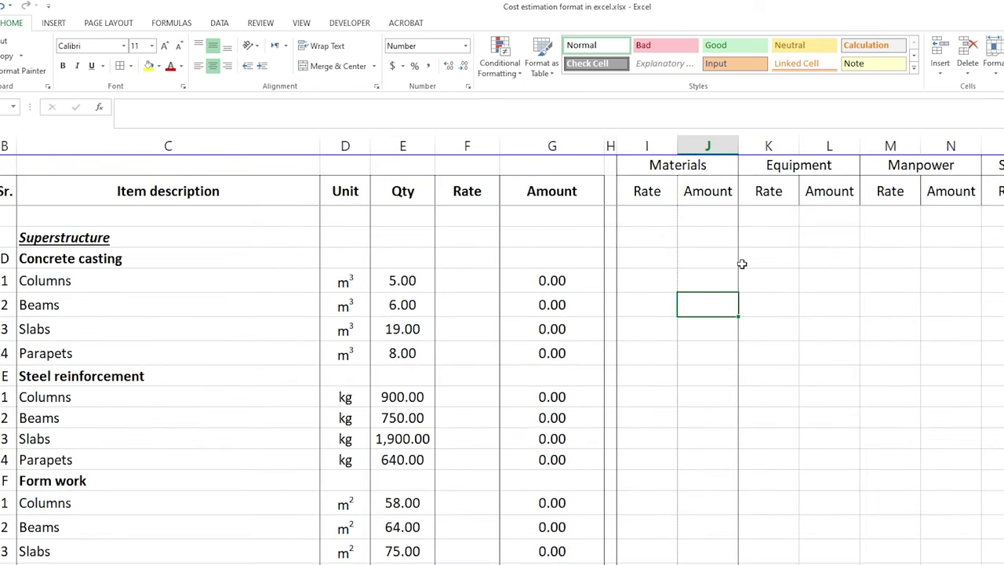
scroll(735, 284, up, 7)
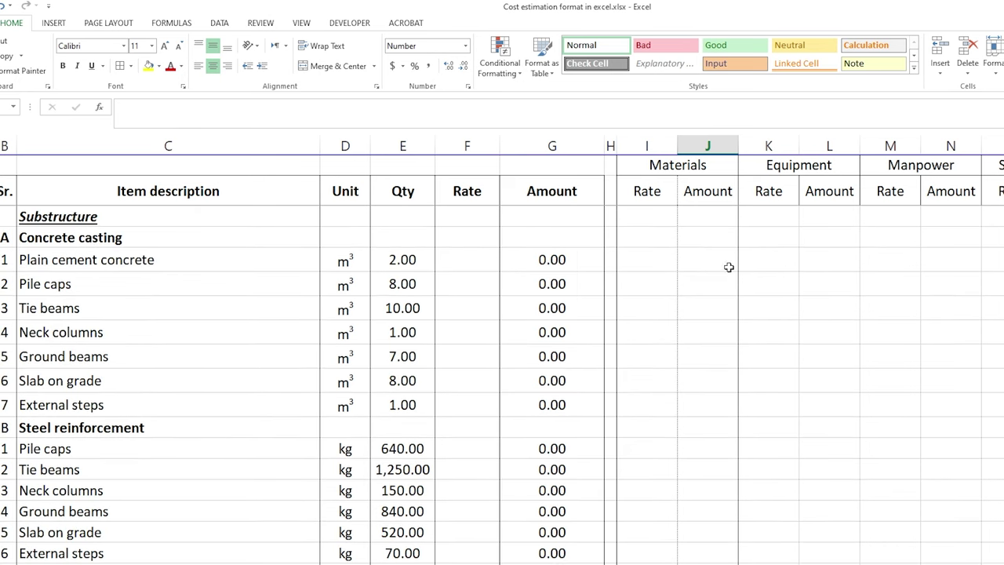
Step: Reapply the fine dotted line as the inner vertical border of the Materials columns in I2:J45
click(648, 192)
scroll(699, 408, down, 10)
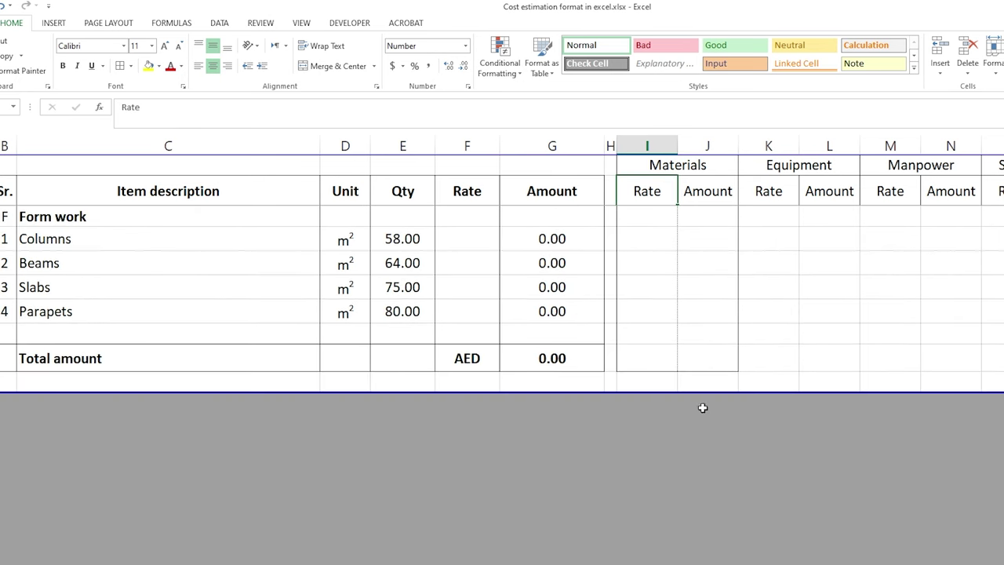
shift+click(697, 422)
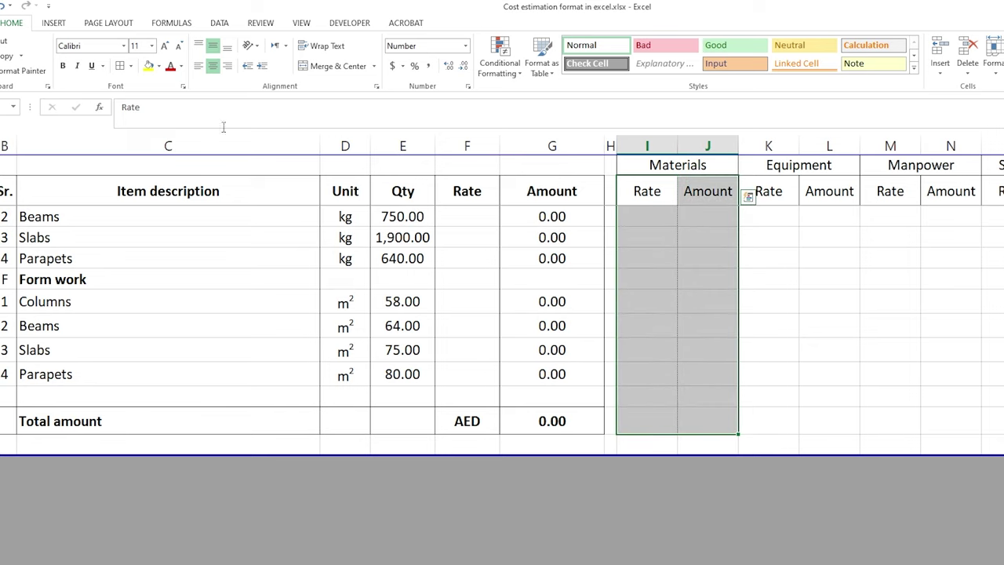
click(130, 66)
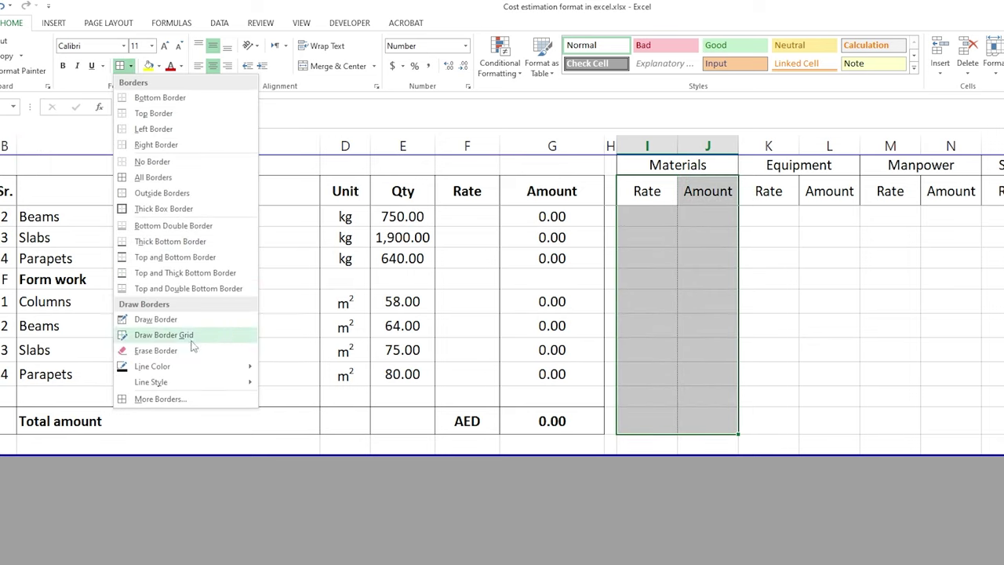
click(191, 398)
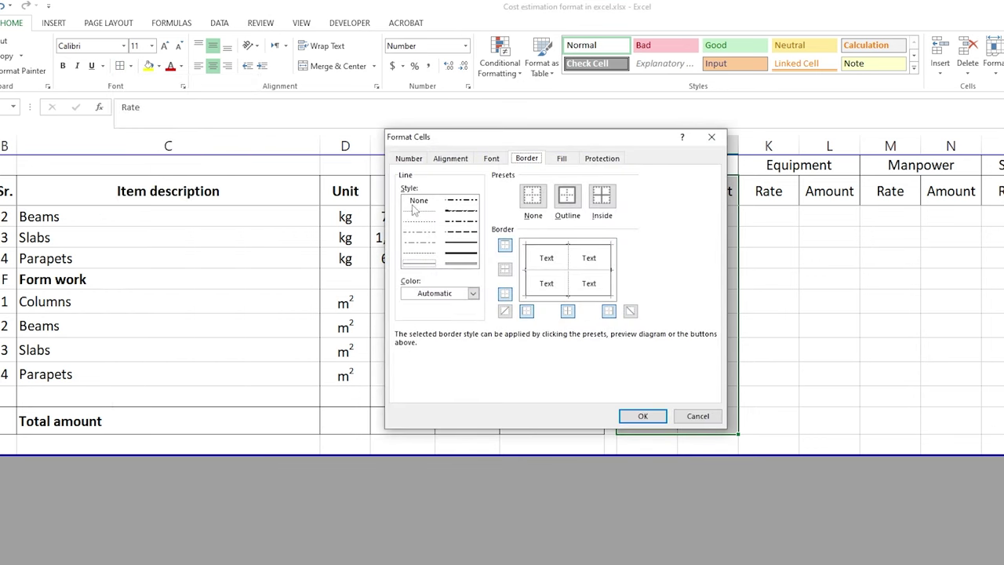
click(417, 210)
click(571, 264)
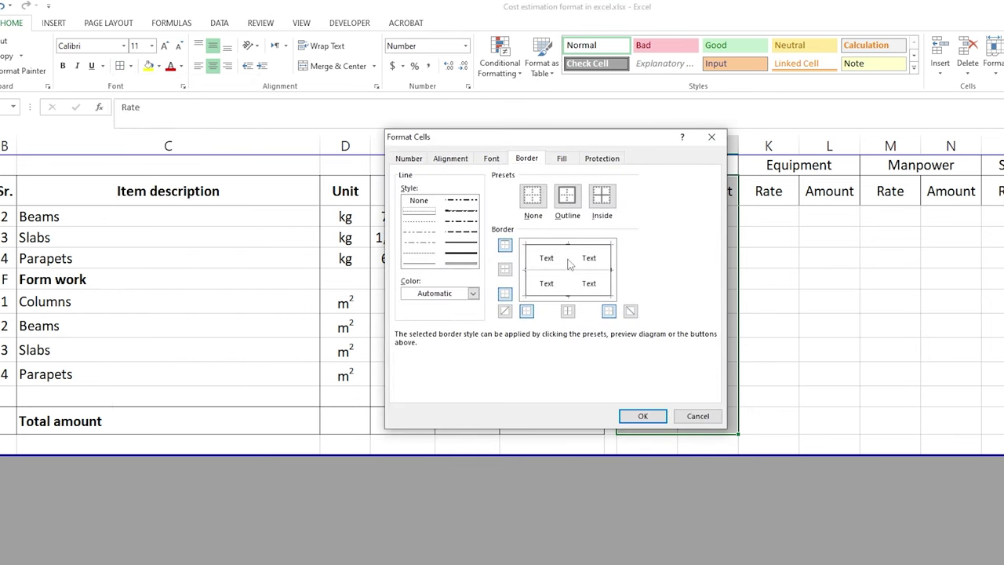
click(643, 416)
scroll(706, 306, up, 8)
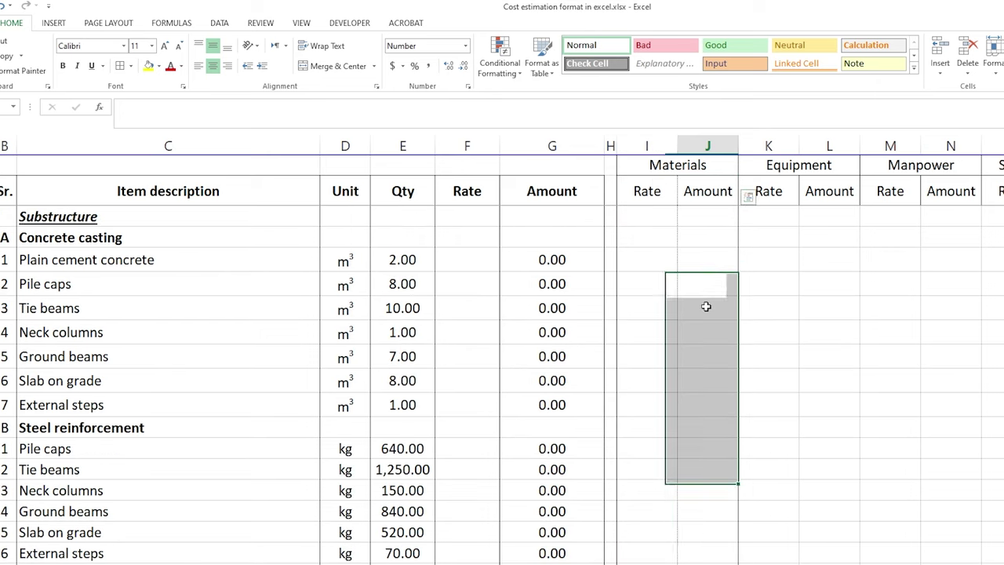
click(706, 307)
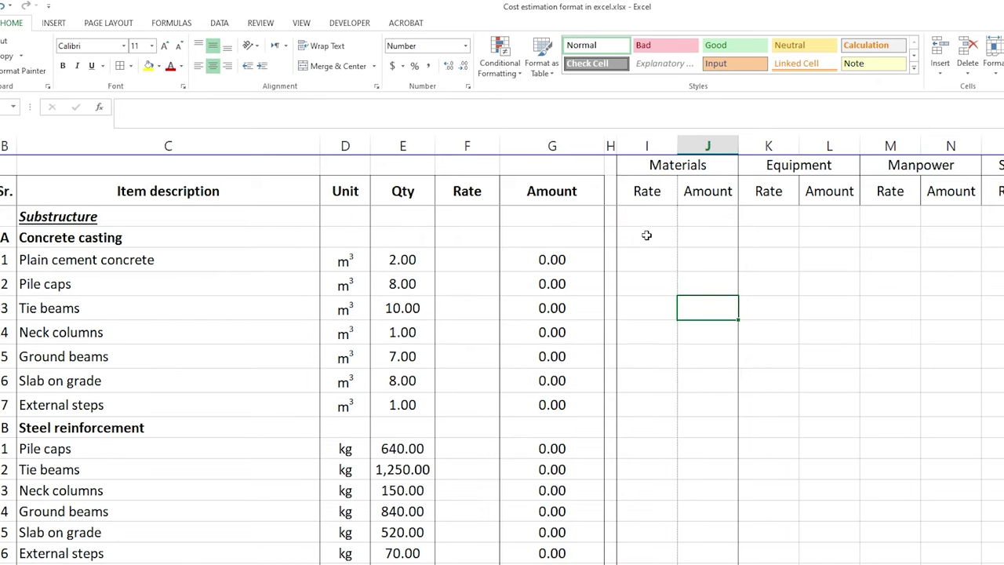
Step: Copy the formatted Materials range I2:J45 to the Equipment, Manpower, Subcontractor and Total columns starting at K2, M2, O2 and Q2
click(646, 191)
scroll(687, 314, down, 15)
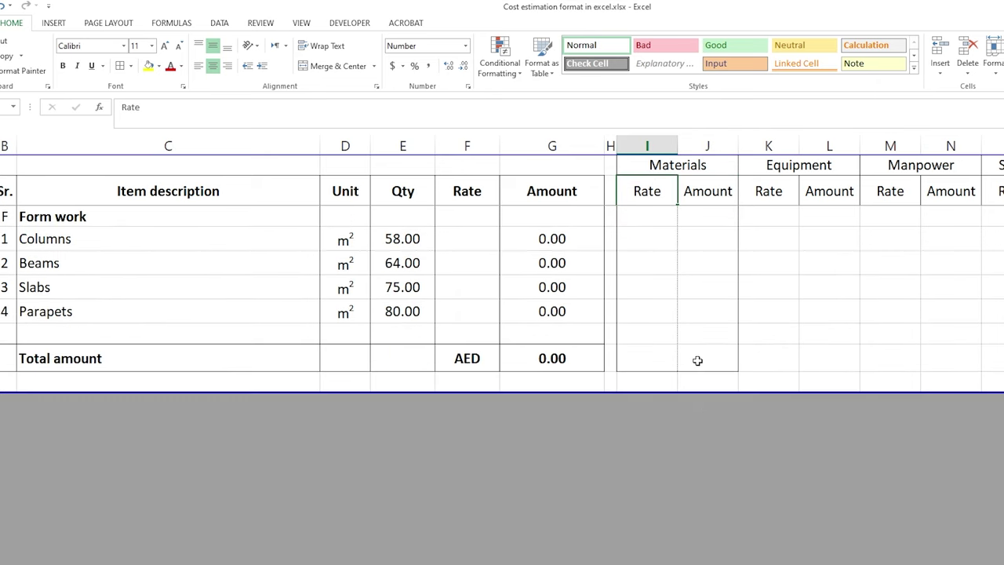
shift+click(698, 360)
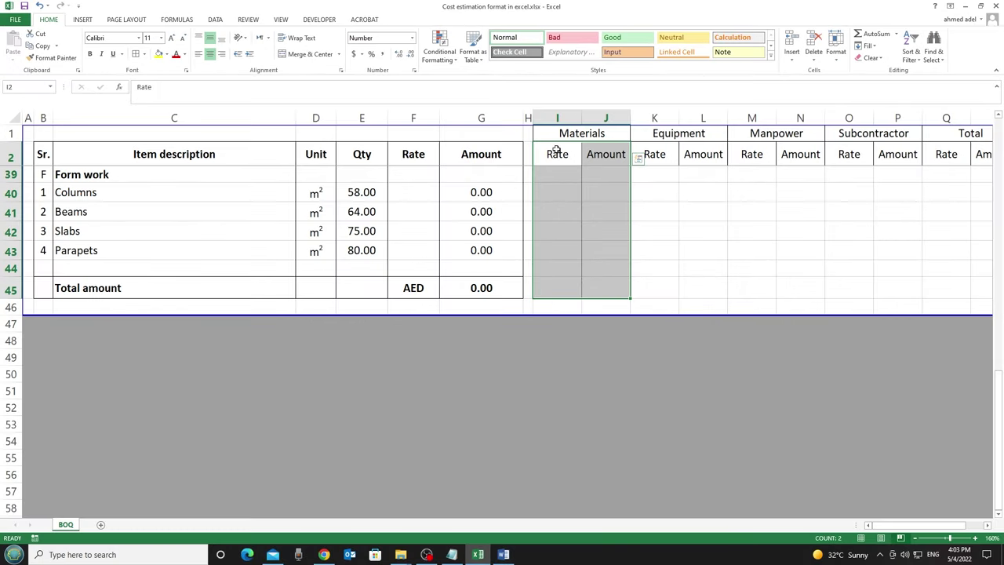
key(ctrl+c)
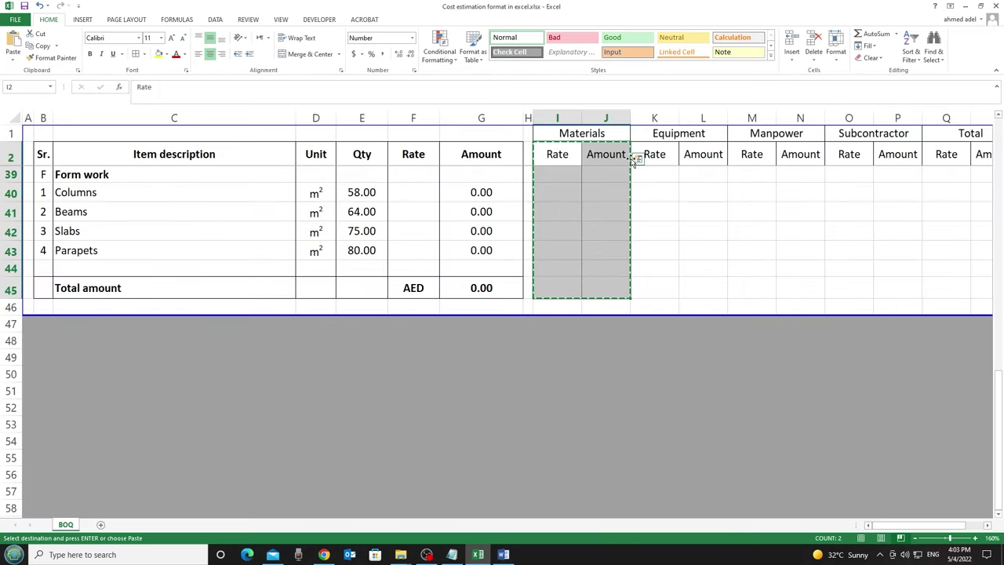
click(665, 154)
ctrl+click(742, 156)
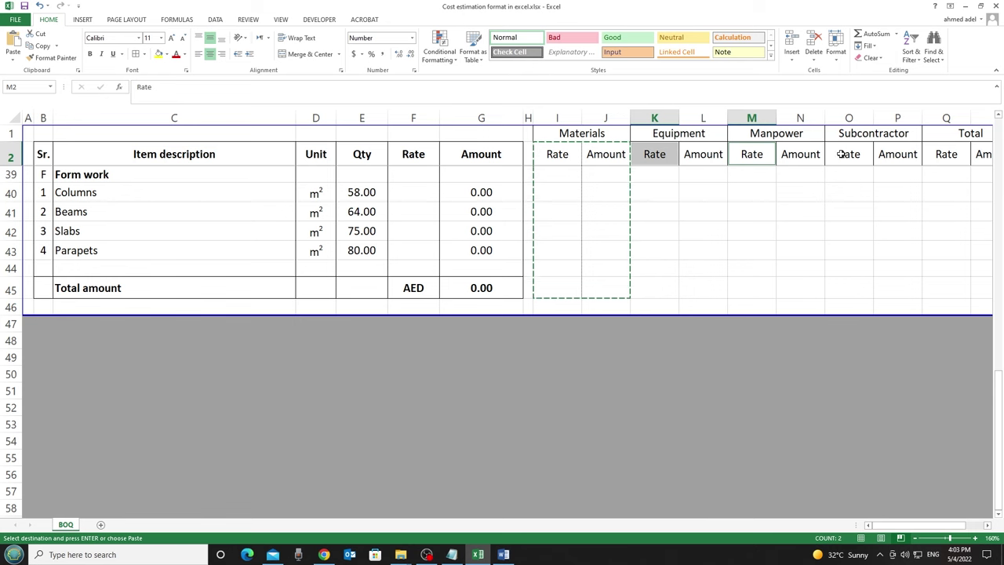
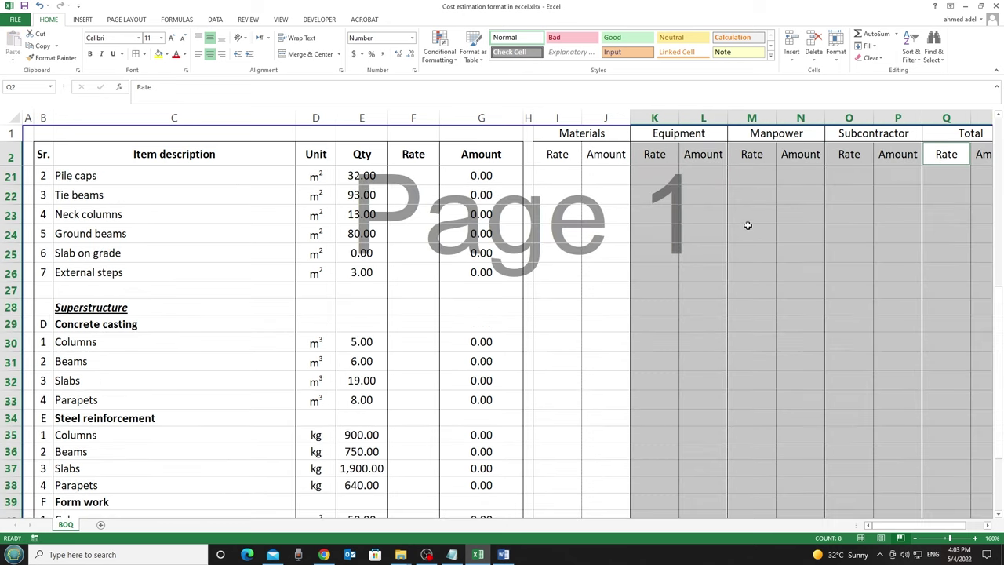
click(592, 208)
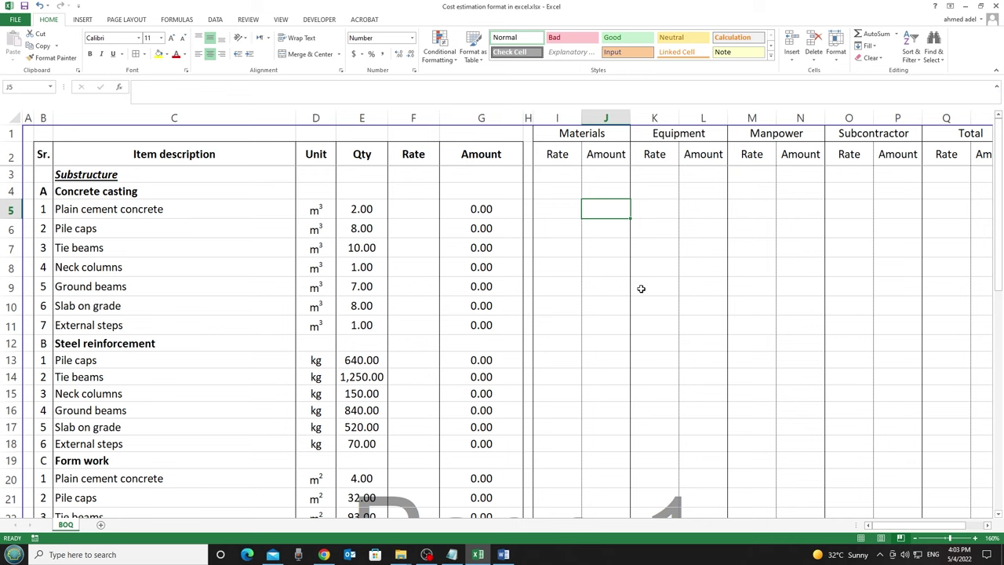
scroll(640, 289, down, 1)
click(551, 228)
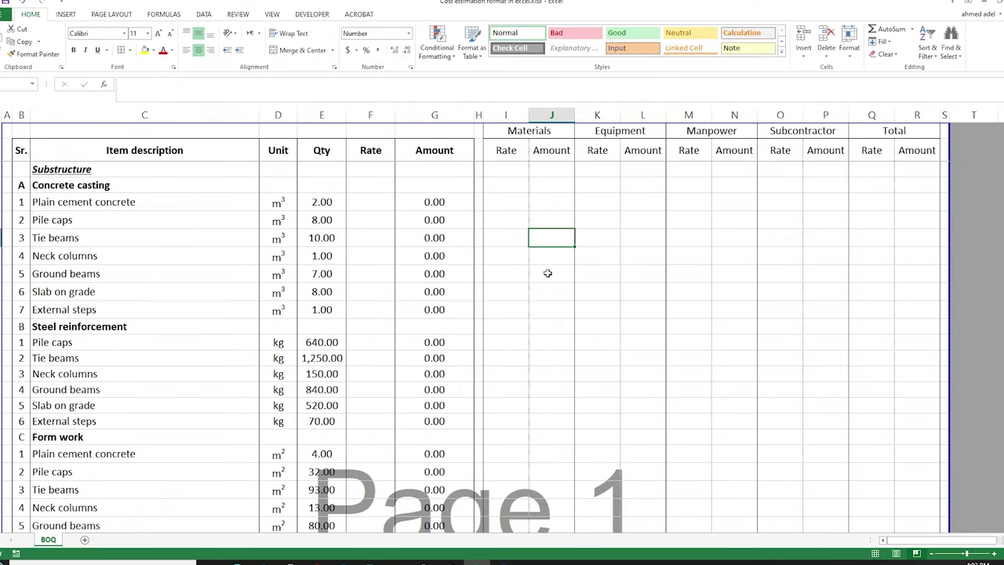
click(516, 205)
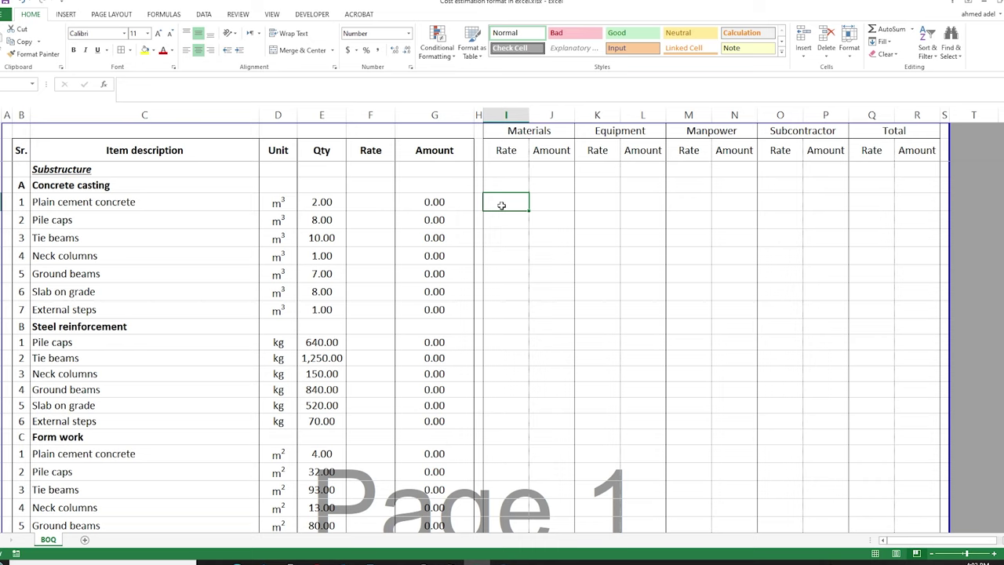
click(555, 204)
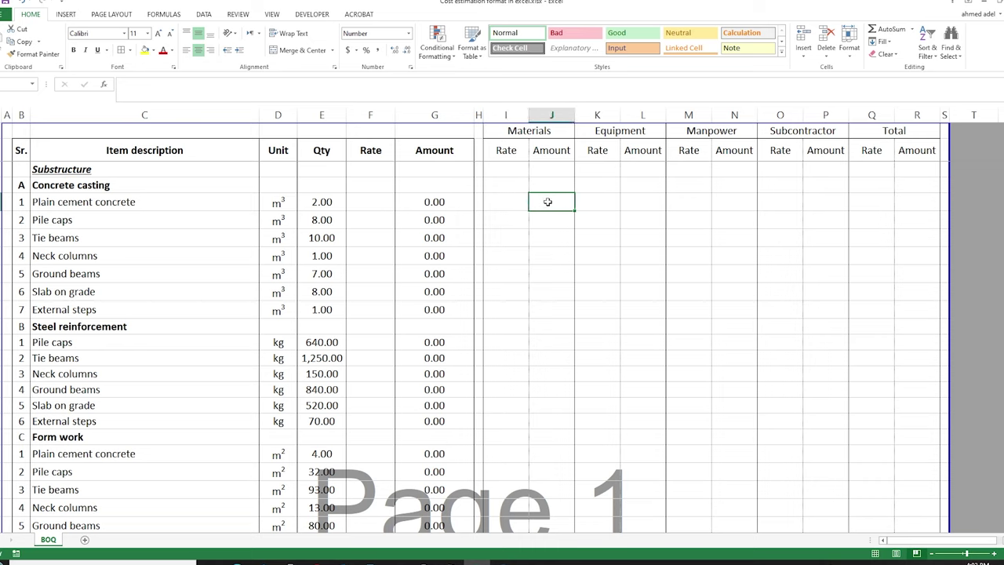
click(506, 204)
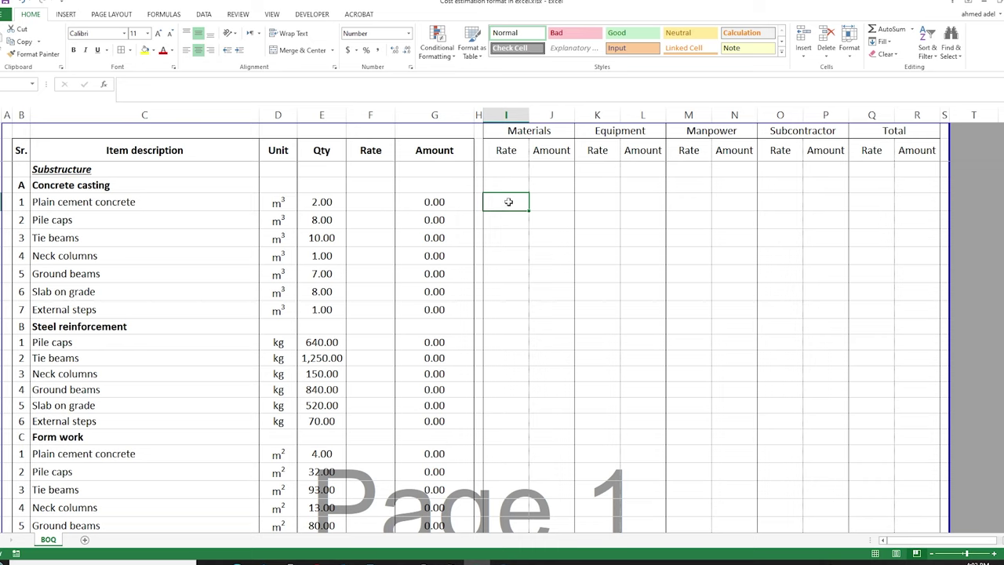
Step: Enter the formula =$E5*I5 in the Materials Amount cell of the Plain cement concrete row
click(549, 201)
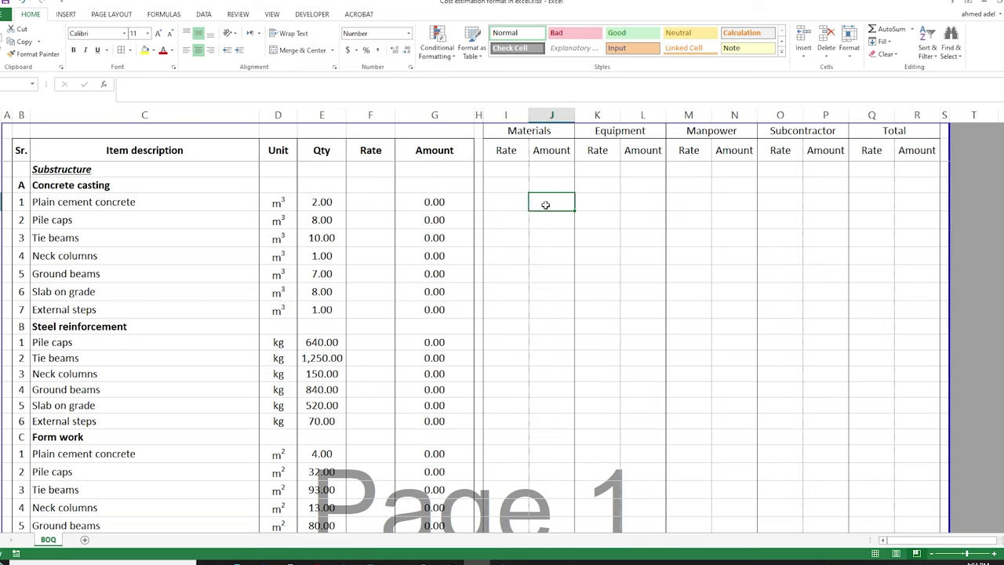
text(=)
click(331, 203)
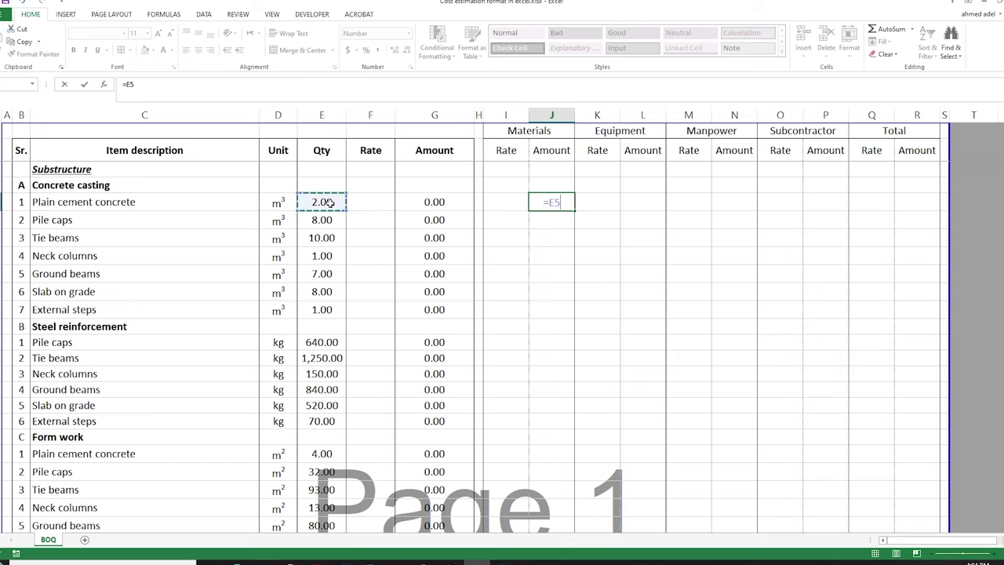
key(F4)
key(F4)
key(F4)
text(*)
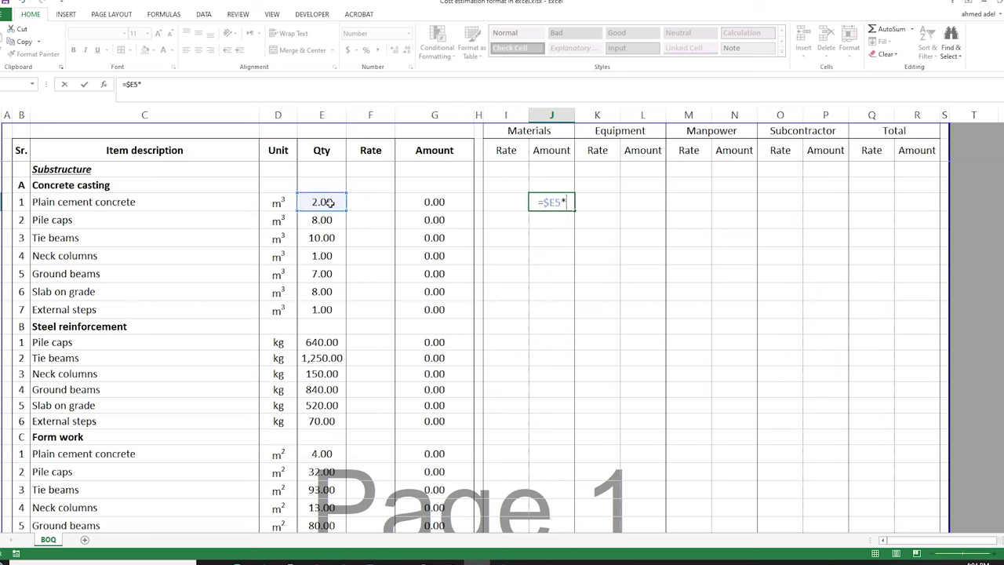
click(507, 203)
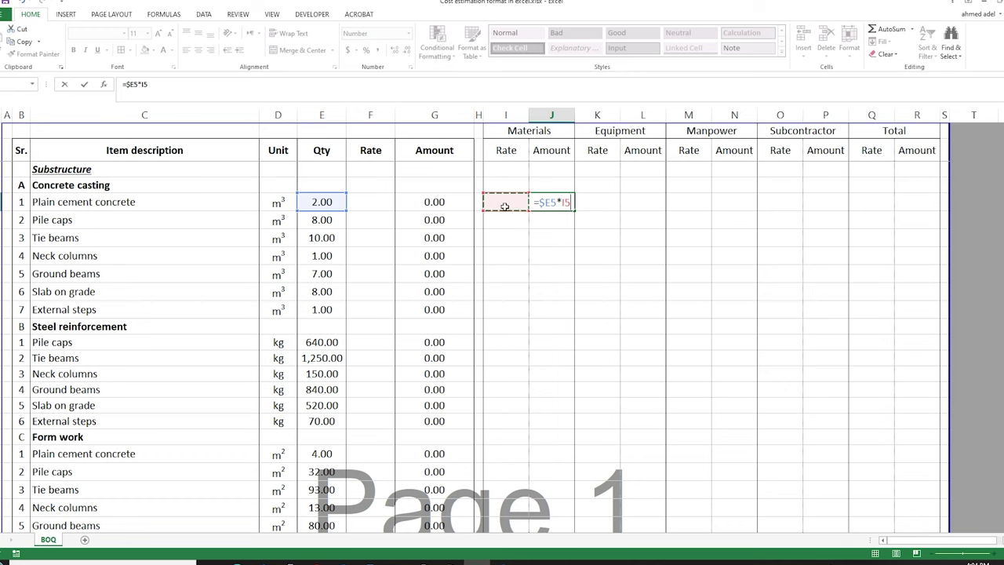
key(Return)
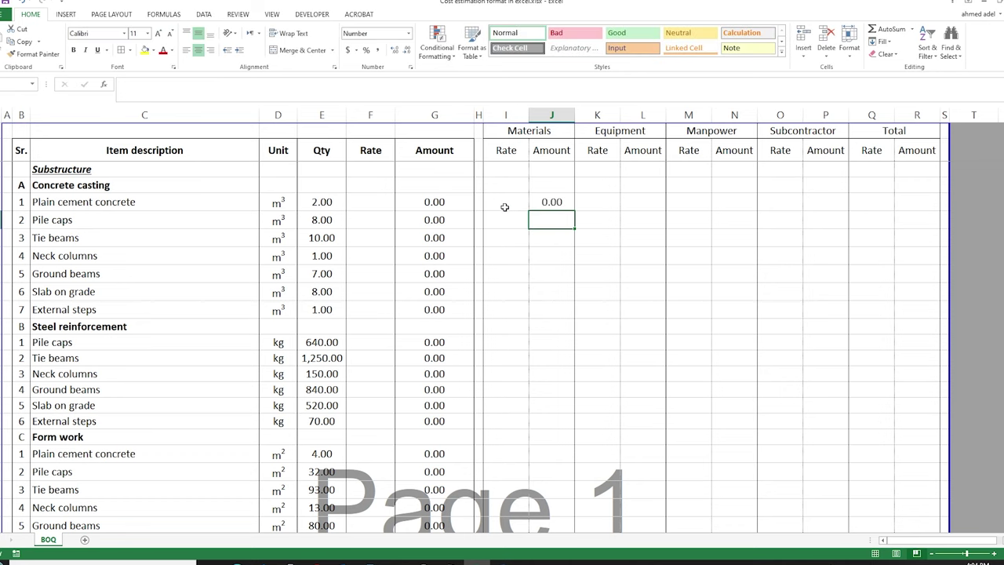
Step: Copy the Materials amount formula from J5 to the Equipment Amount cell L5 and check its references
click(561, 202)
key(ctrl+c)
click(643, 200)
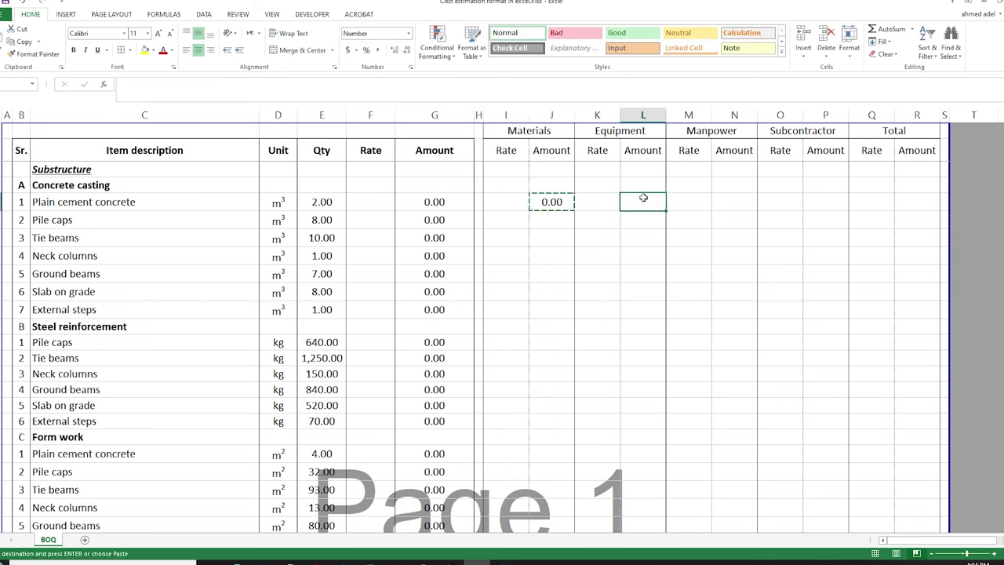
key(Return)
double_click(643, 197)
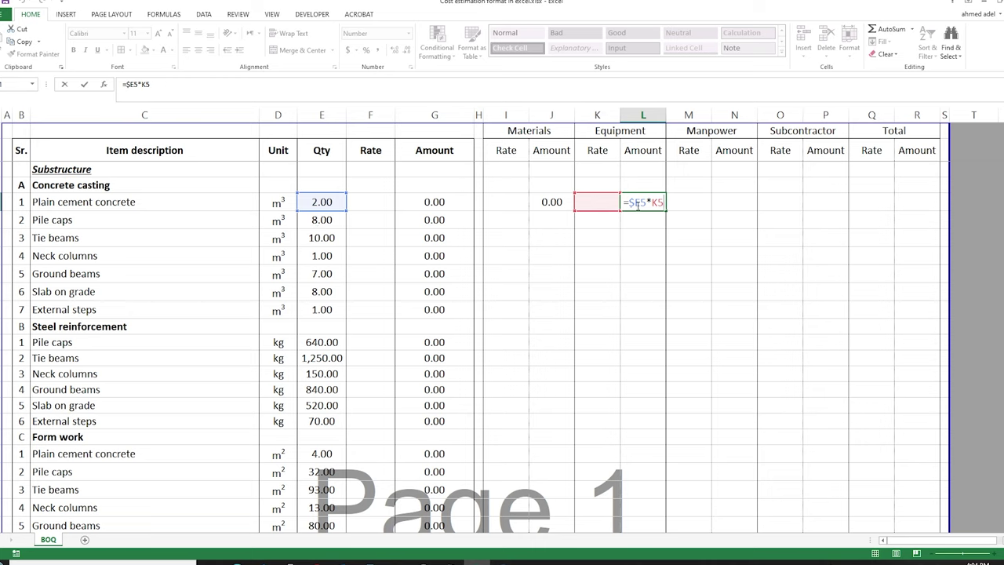
key(ctrl+Return)
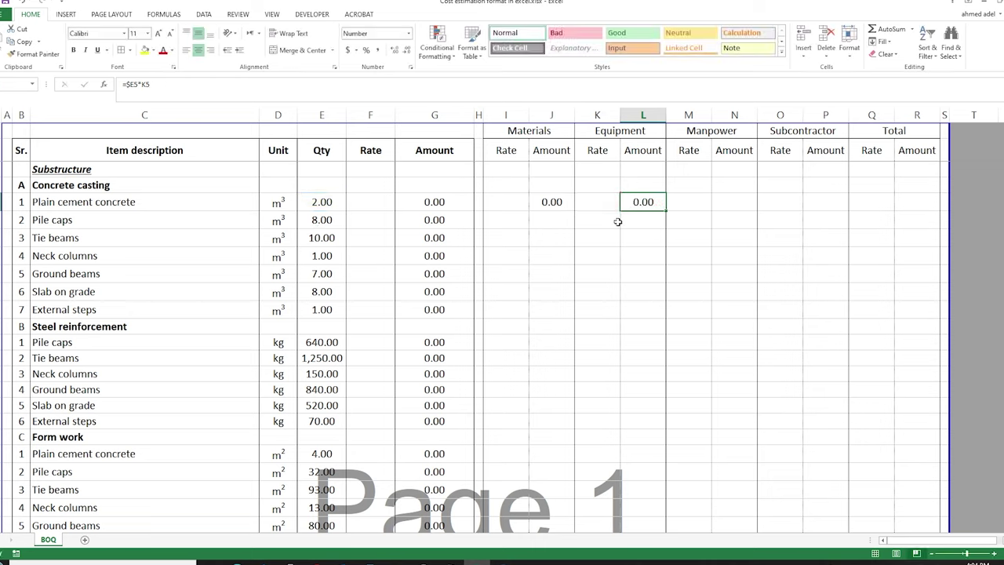
Step: Copy the Equipment amount formula to N5, P5 and R5, and check the references in the Manpower and Subcontractor cells
key(ctrl+c)
click(735, 202)
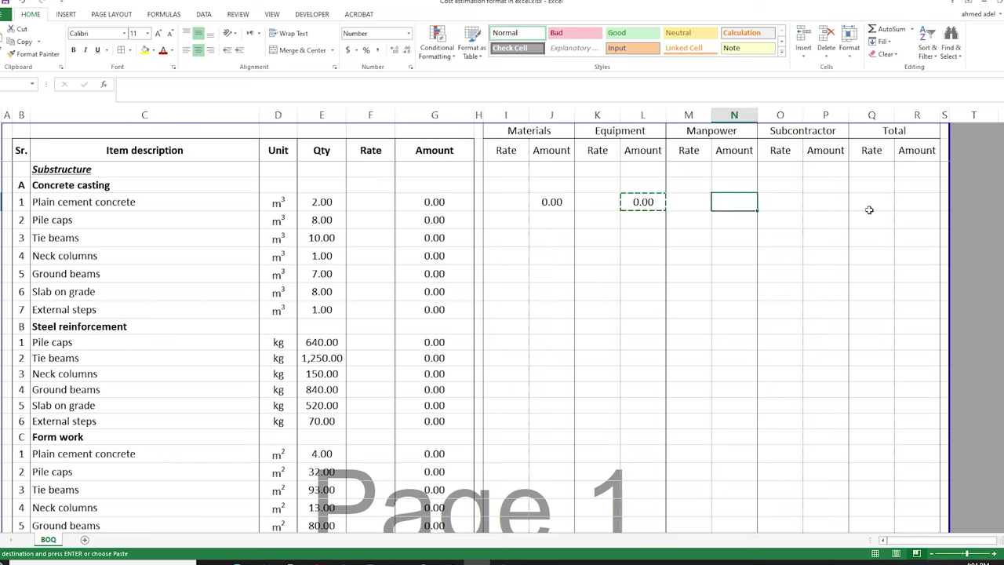
ctrl+click(827, 204)
ctrl+click(914, 205)
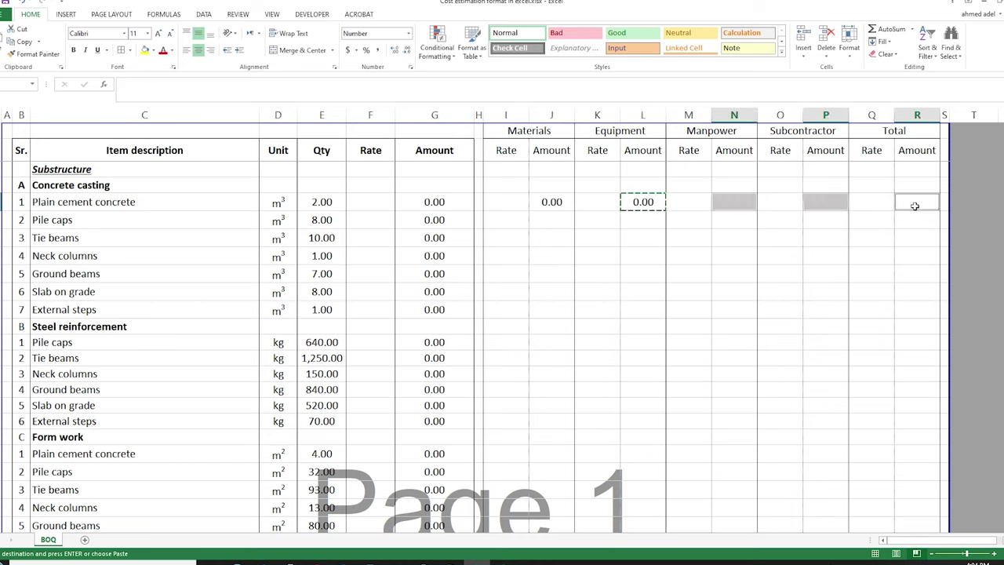
key(Return)
click(733, 200)
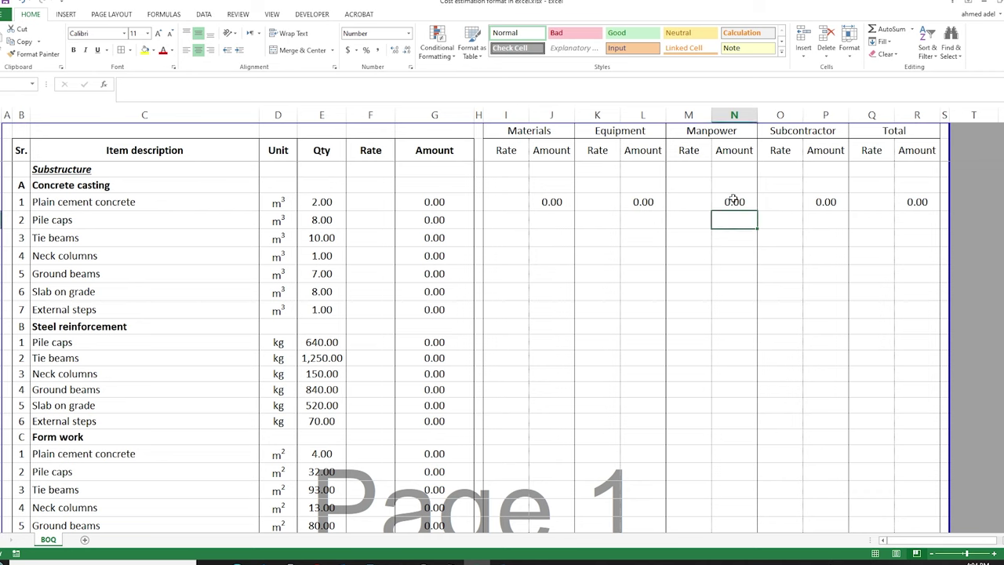
key(F2)
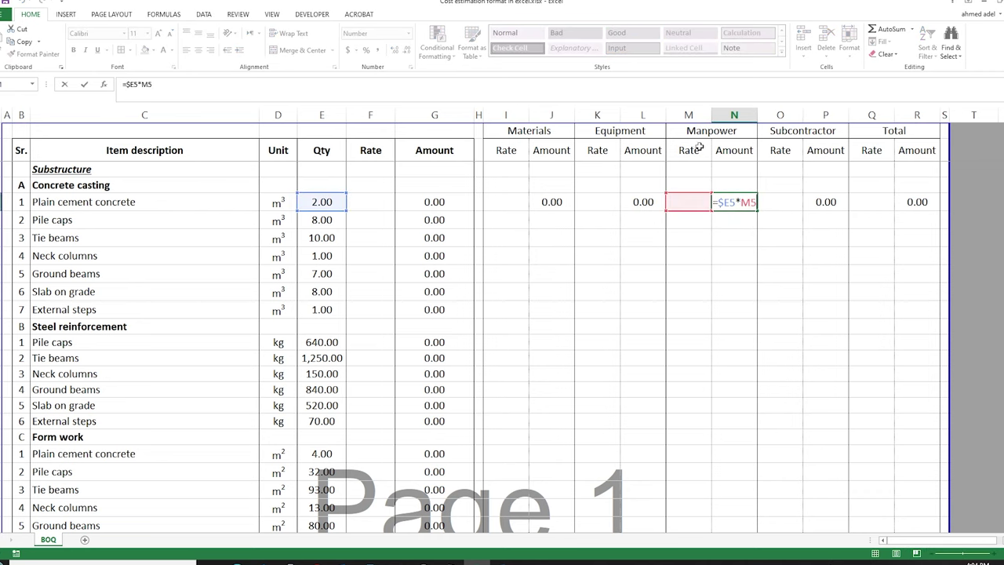
click(820, 201)
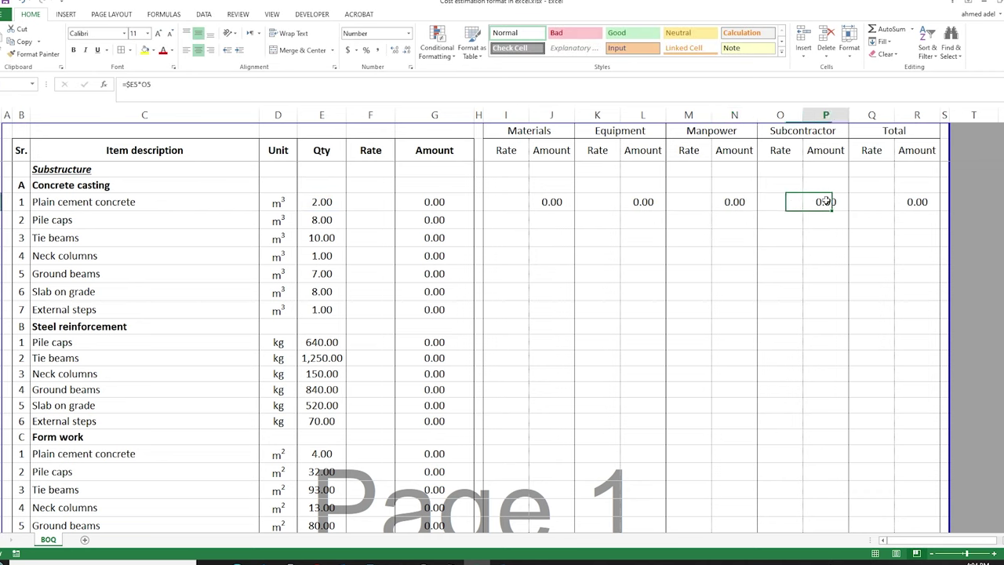
key(F2)
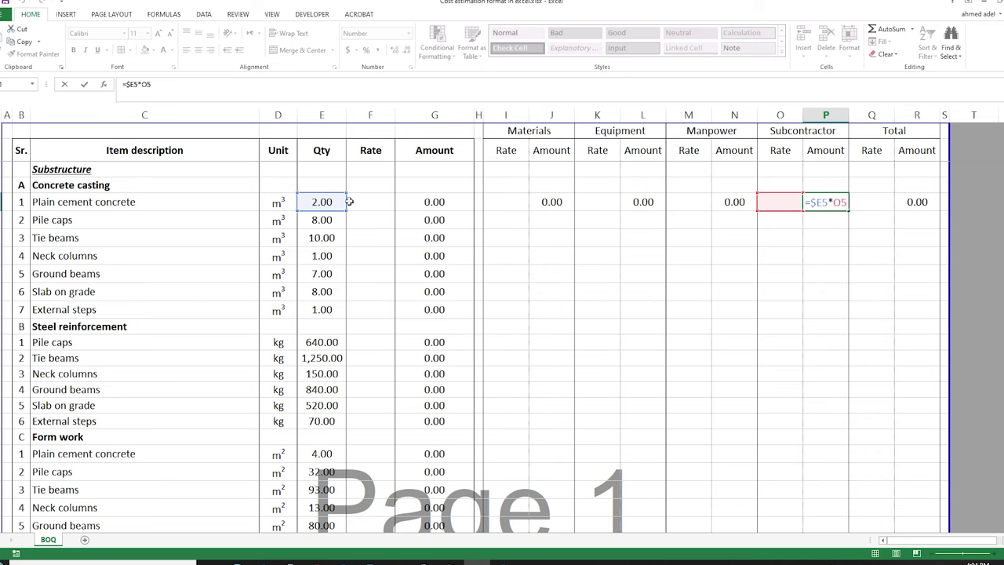
key(Escape)
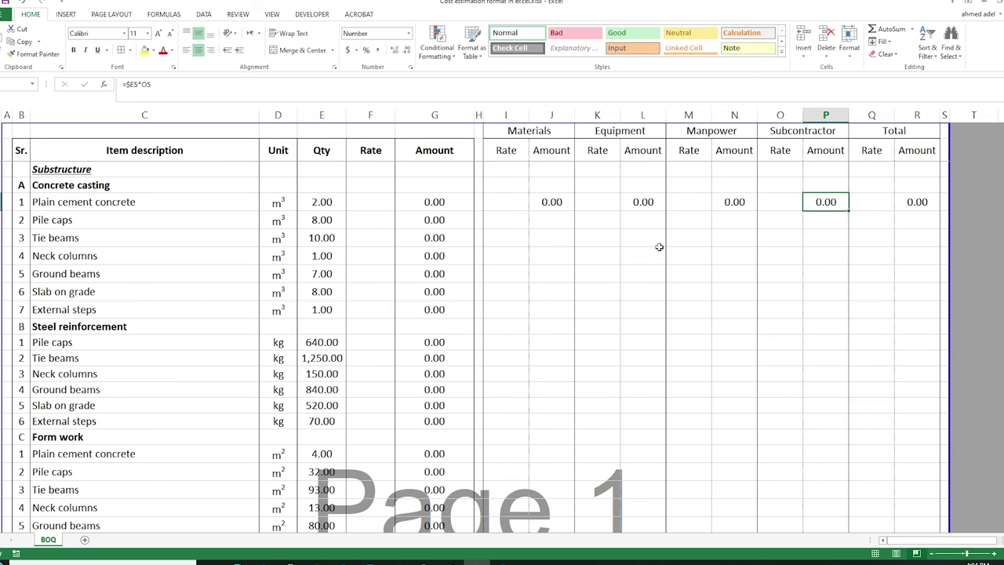
Step: Enter =I5+K5+M5+O5 as the Total Rate in Q5 and check the Total Amount formula in R5
click(870, 203)
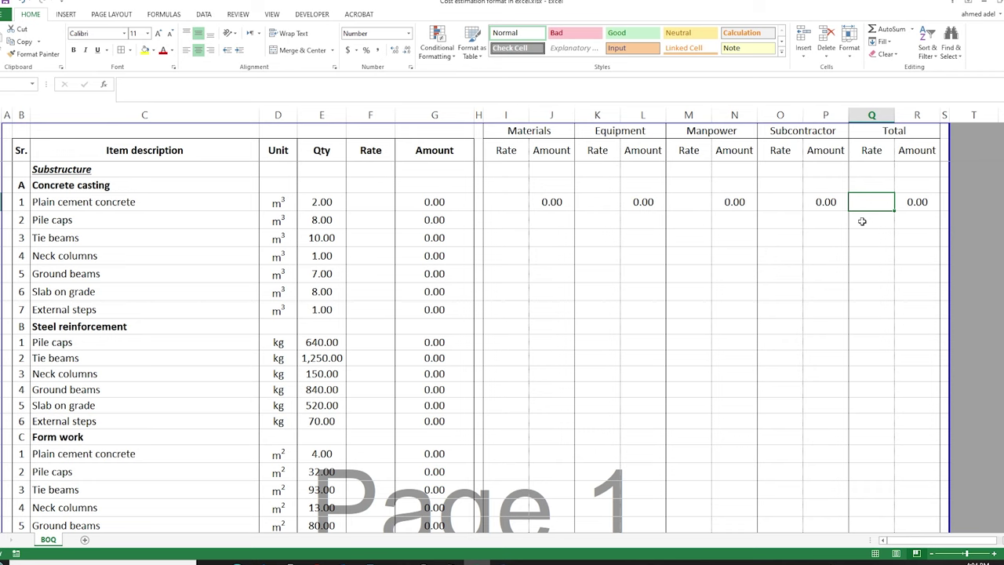
text(=)
click(506, 203)
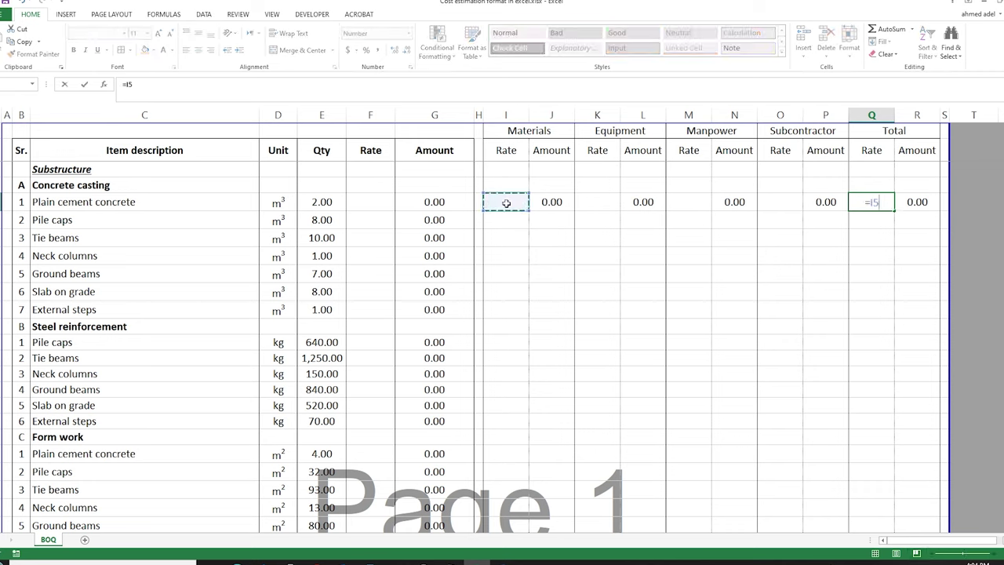
text(+)
click(601, 205)
text(+)
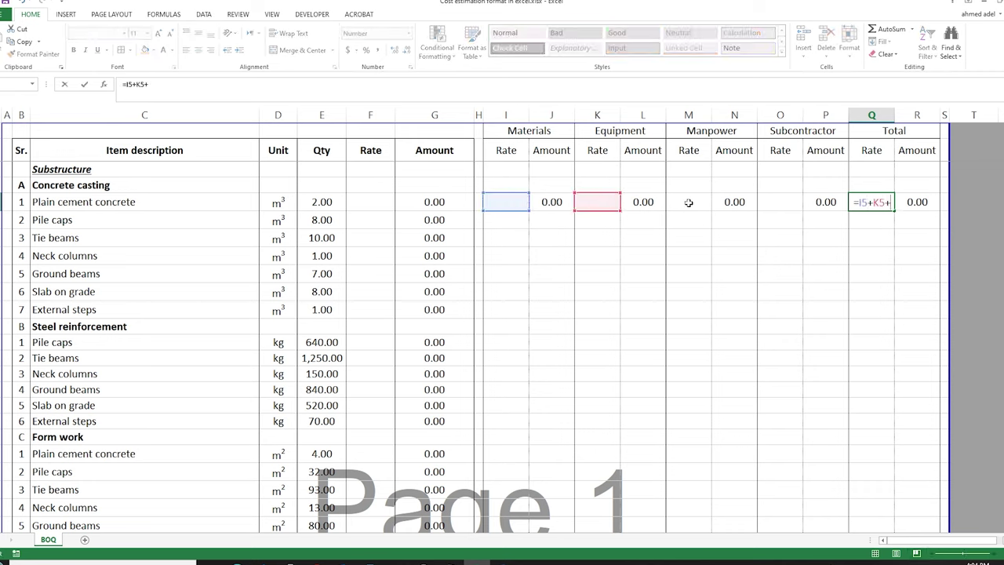
click(689, 202)
text(+)
click(778, 203)
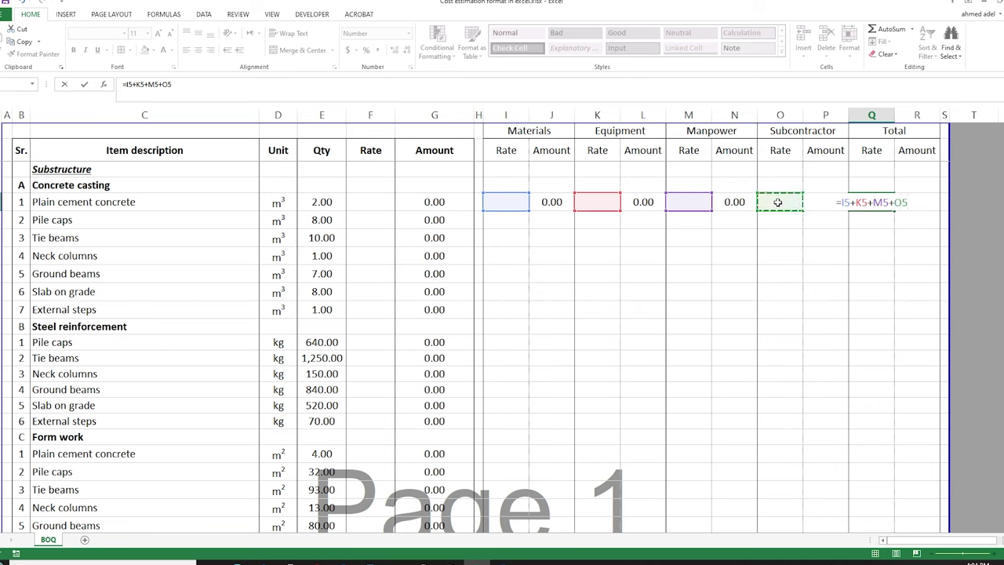
key(Return)
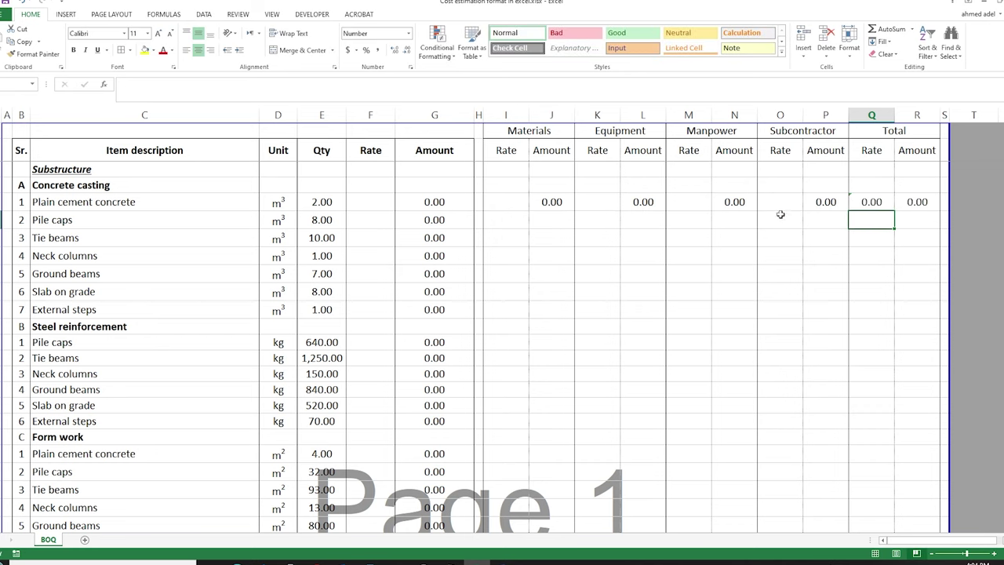
click(919, 203)
key(F2)
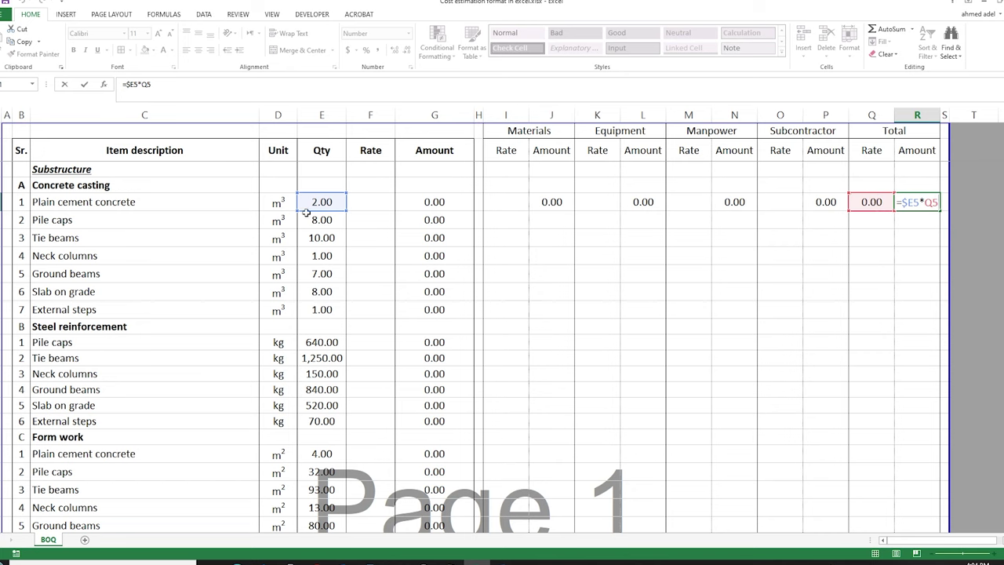
key(Escape)
Step: Copy the row formulas in I5:R5 to all item rows of the substructure and superstructure, skipping the heading and blank rows
drag(506, 202, 917, 202)
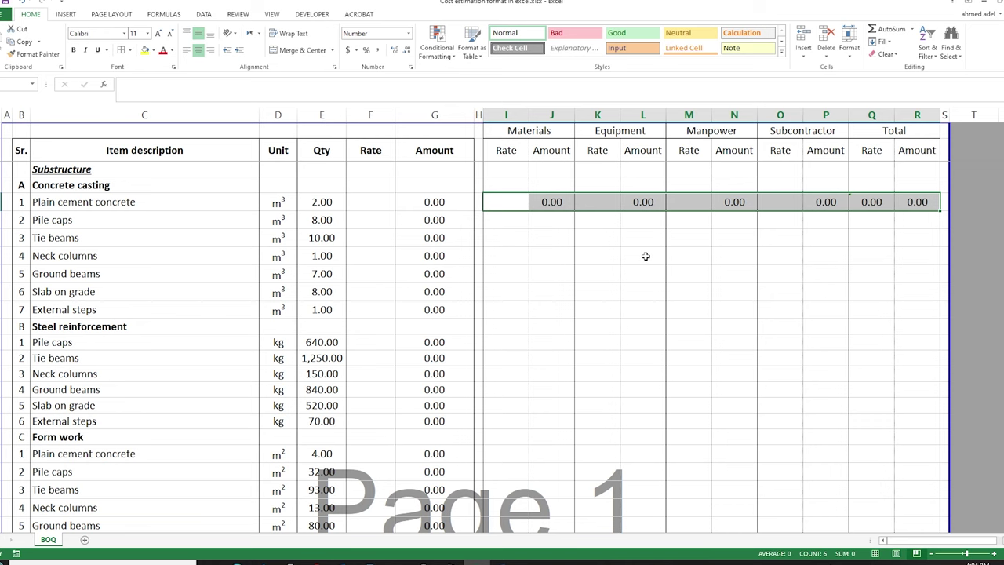
key(ctrl+q)
key(ctrl+c)
drag(506, 202, 506, 309)
ctrl+click(497, 343)
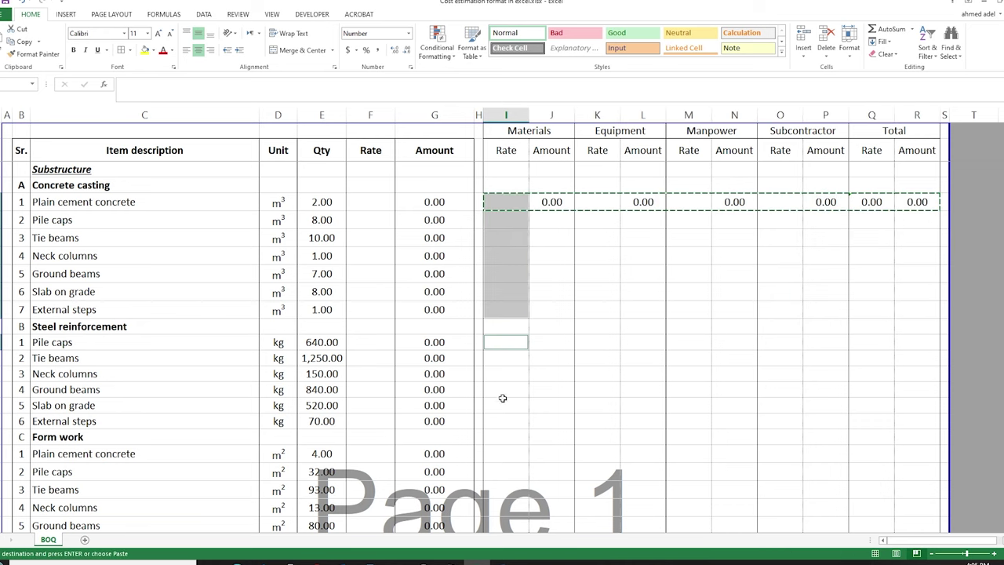
drag(503, 398, 502, 416)
scroll(497, 403, down, 3)
ctrl+click(500, 299)
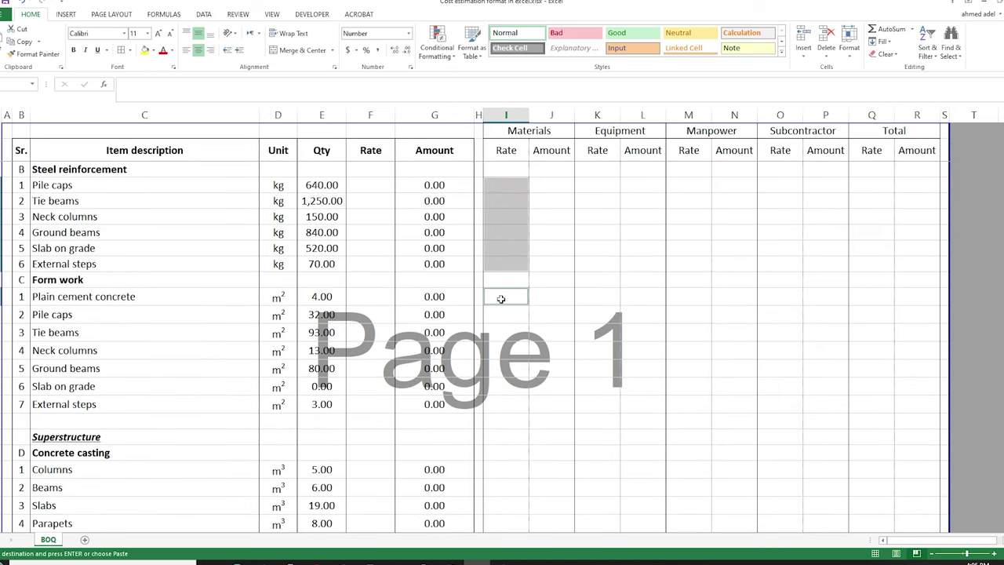
scroll(500, 345, down, 3)
ctrl+click(501, 329)
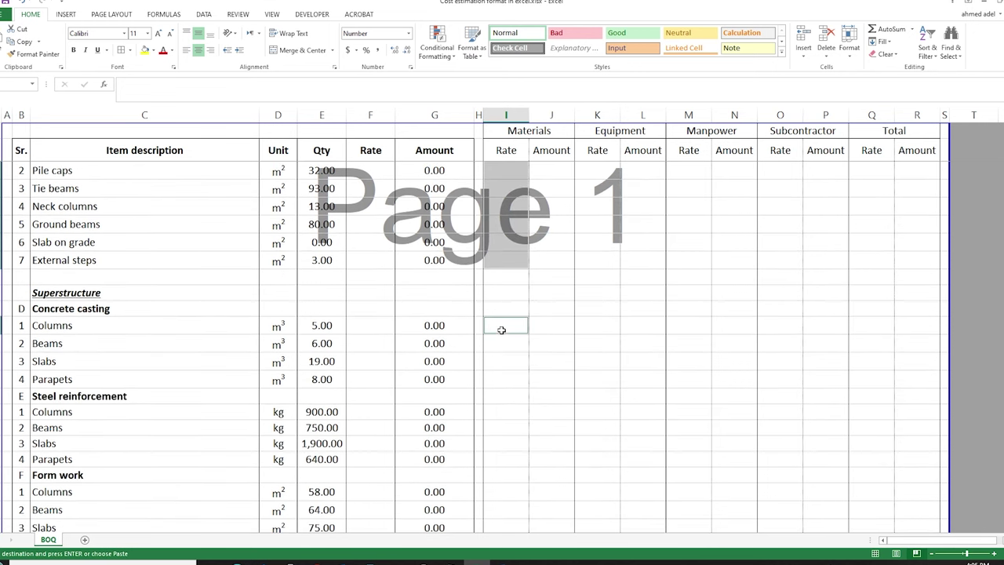
scroll(510, 353, down, 2)
ctrl+drag(504, 306, 504, 351)
ctrl+drag(501, 392, 498, 436)
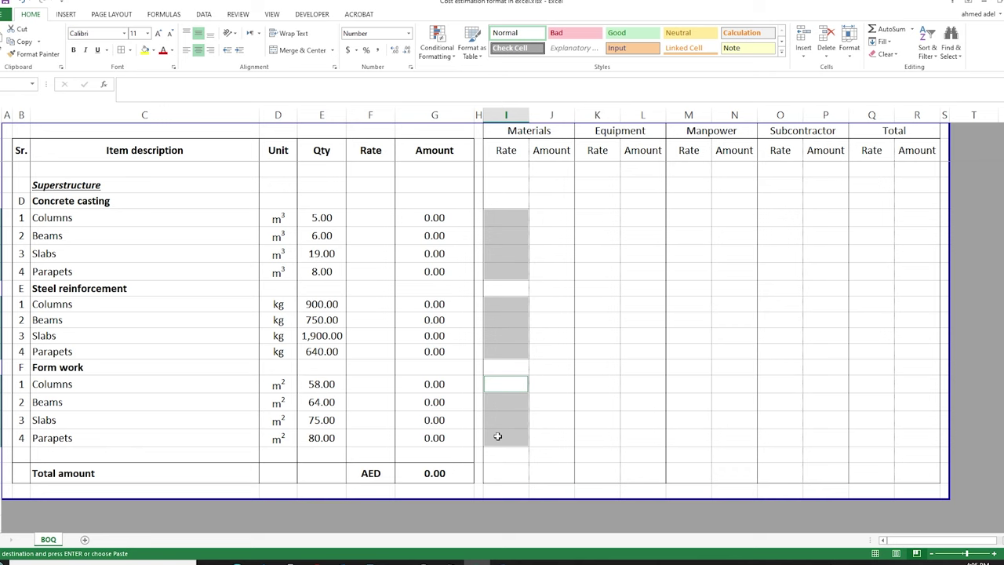
key(ctrl+v)
scroll(627, 353, up, 10)
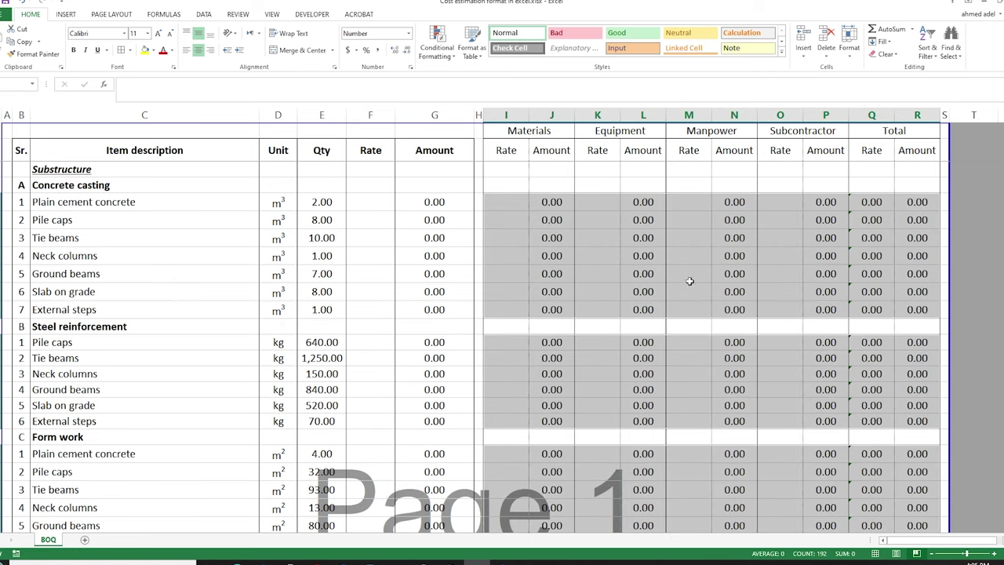
click(690, 237)
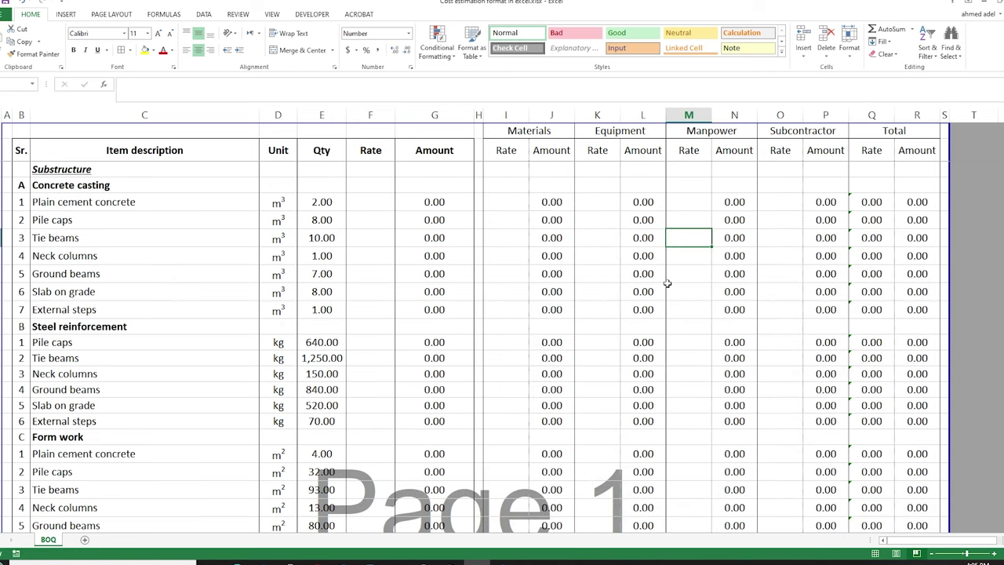
Step: Add a top border to the cost columns I45:R45 of the Total amount row
scroll(677, 309, down, 9)
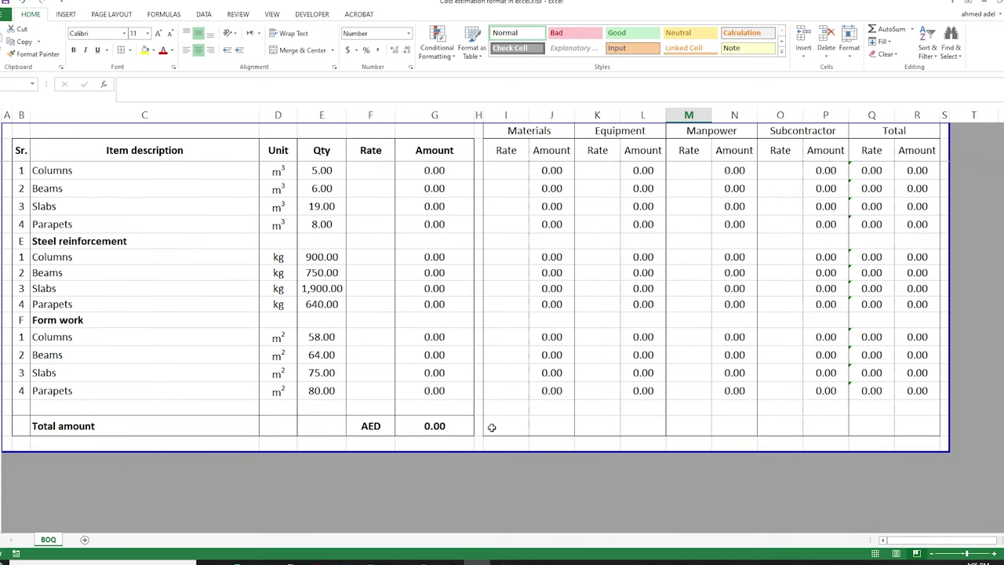
drag(505, 426, 917, 426)
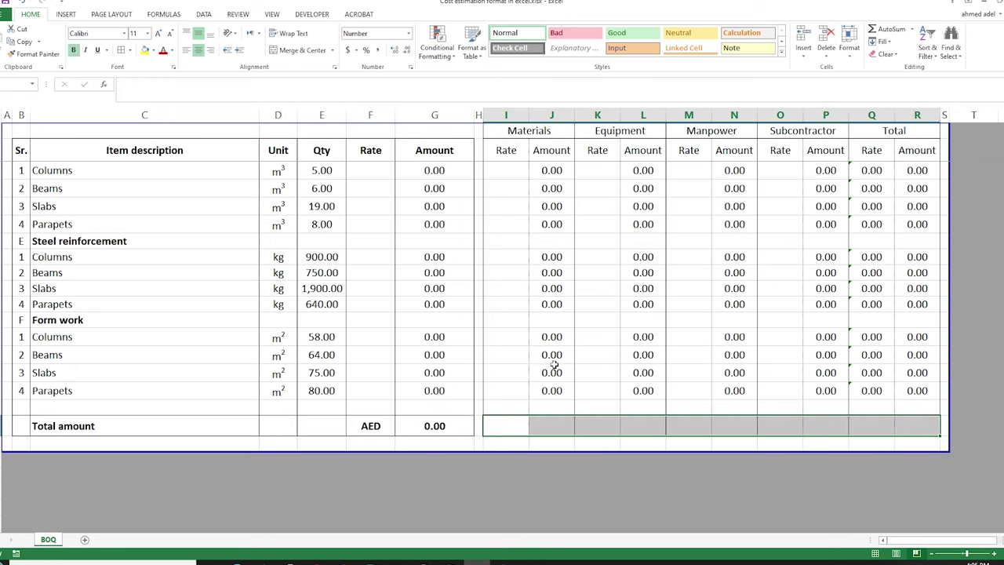
click(130, 50)
click(161, 328)
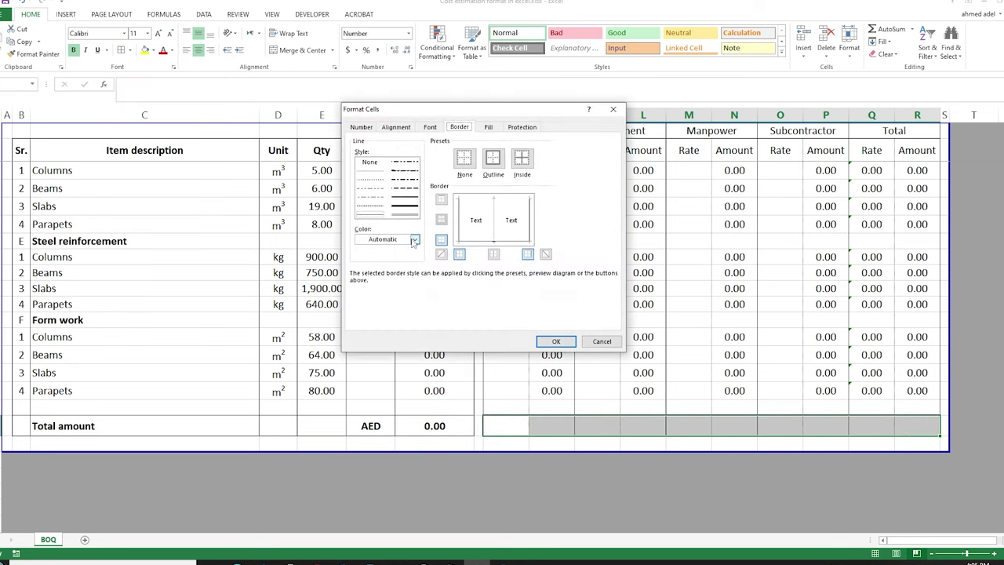
click(482, 203)
click(563, 342)
Step: Copy the Total amount formula from G45 to the Amount cells J45, L45, N45, P45 and R45
click(573, 426)
click(444, 428)
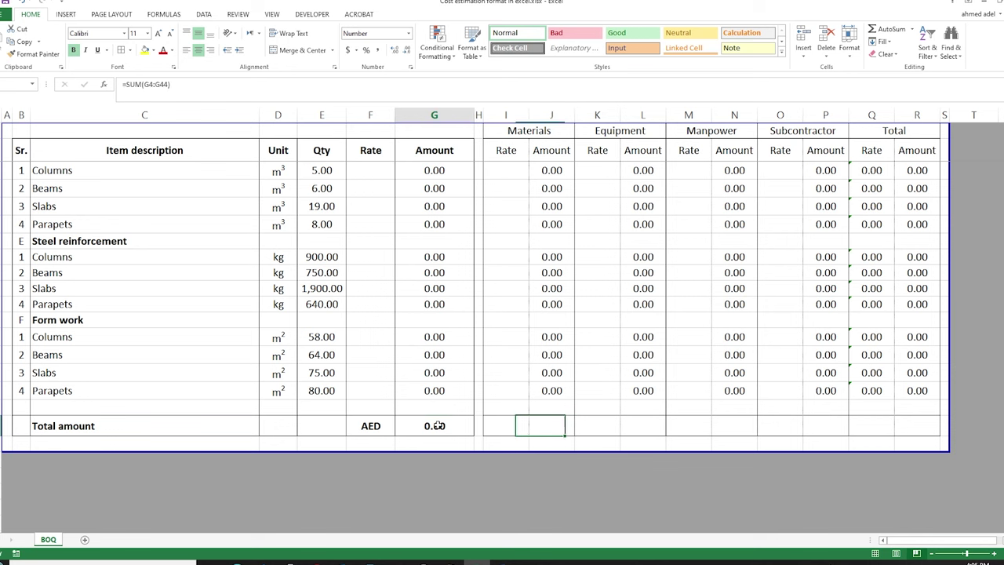
double_click(439, 430)
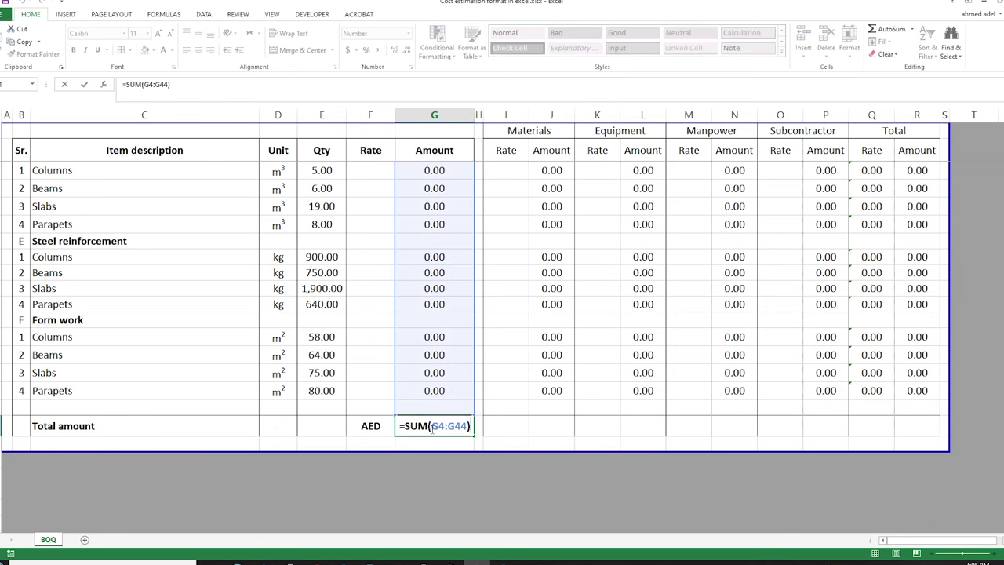
key(Escape)
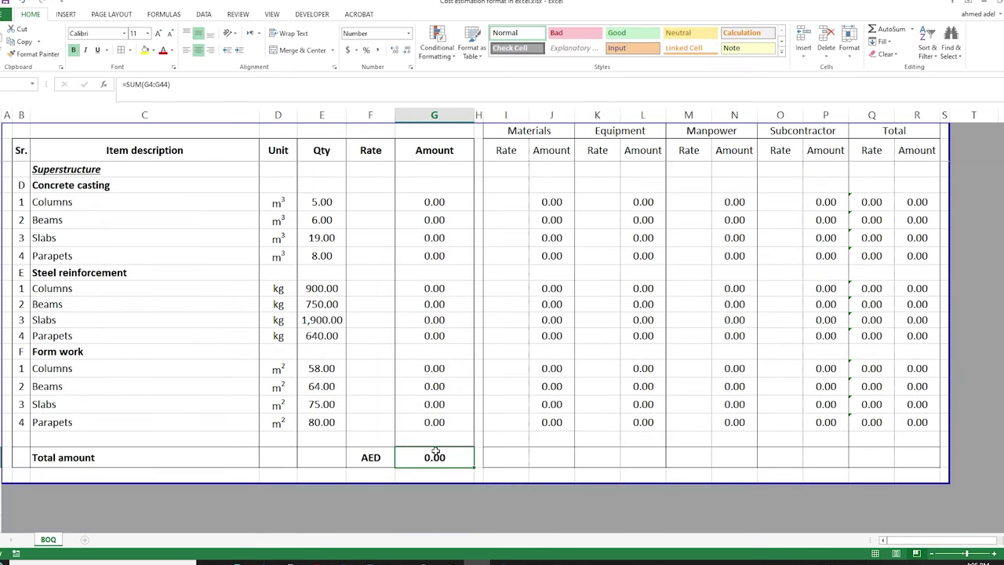
key(ctrl+c)
click(563, 456)
ctrl+click(632, 456)
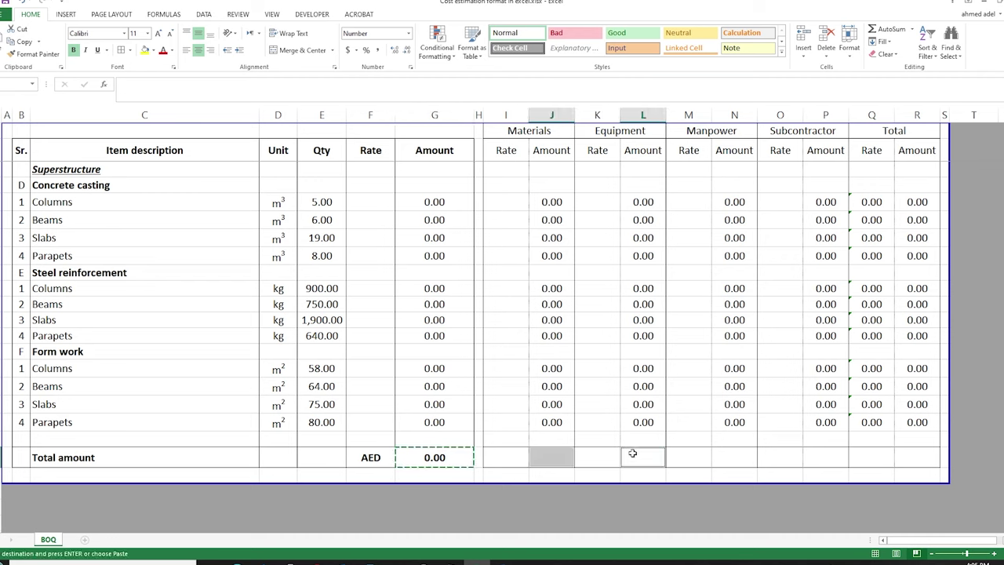
ctrl+click(734, 456)
ctrl+click(817, 455)
ctrl+click(918, 460)
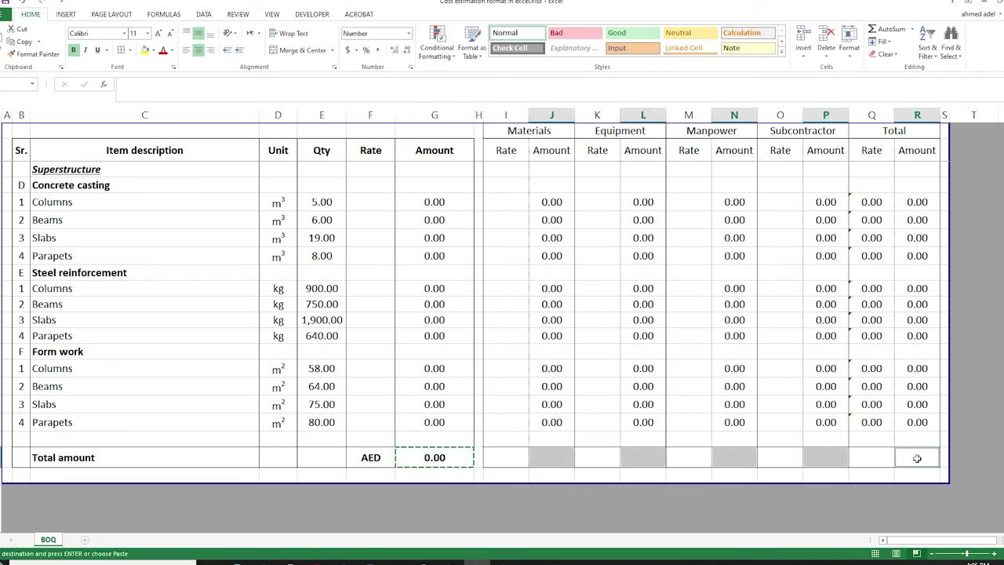
key(ctrl+alt+v)
key(Return)
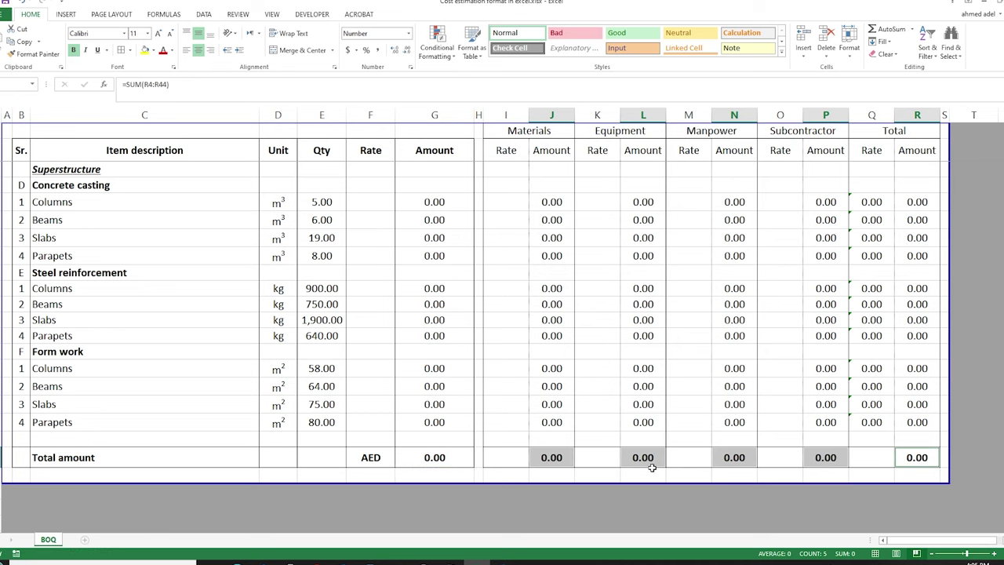
Step: Check the SUM ranges of the Materials, Equipment and Manpower totals in J45, L45 and N45
double_click(552, 453)
scroll(542, 324, up, 8)
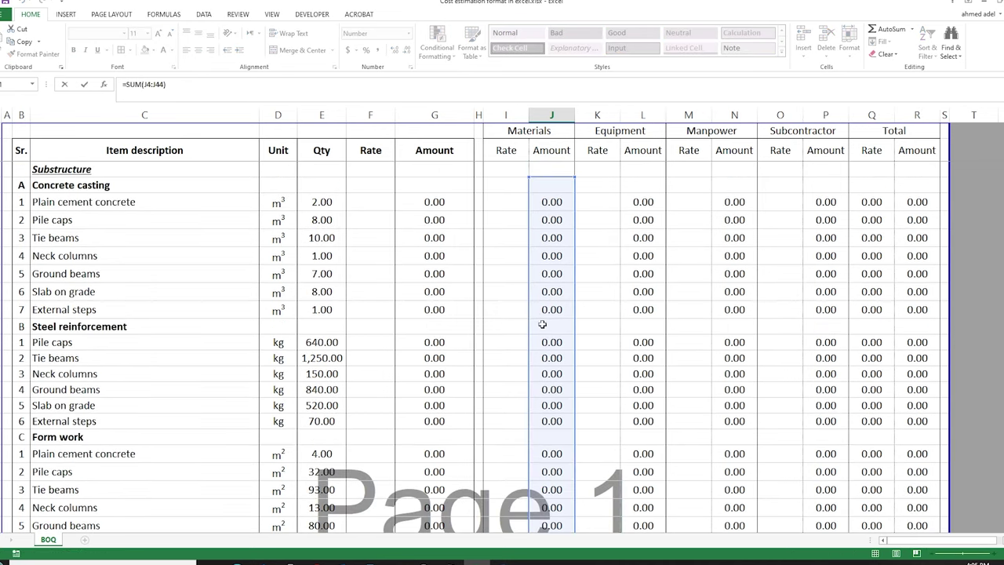
scroll(549, 323, down, 8)
double_click(636, 353)
scroll(643, 300, up, 8)
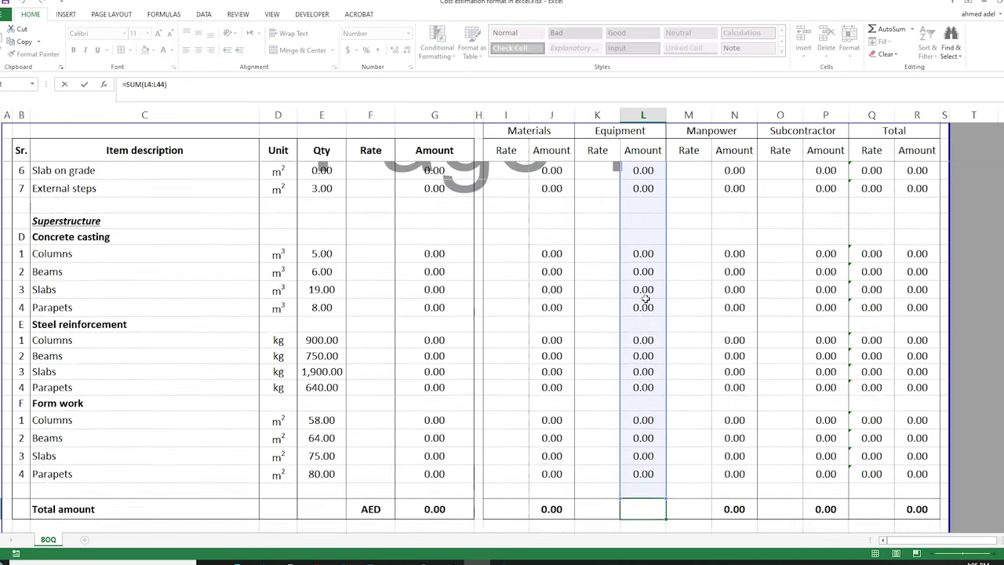
scroll(643, 300, down, 8)
double_click(734, 457)
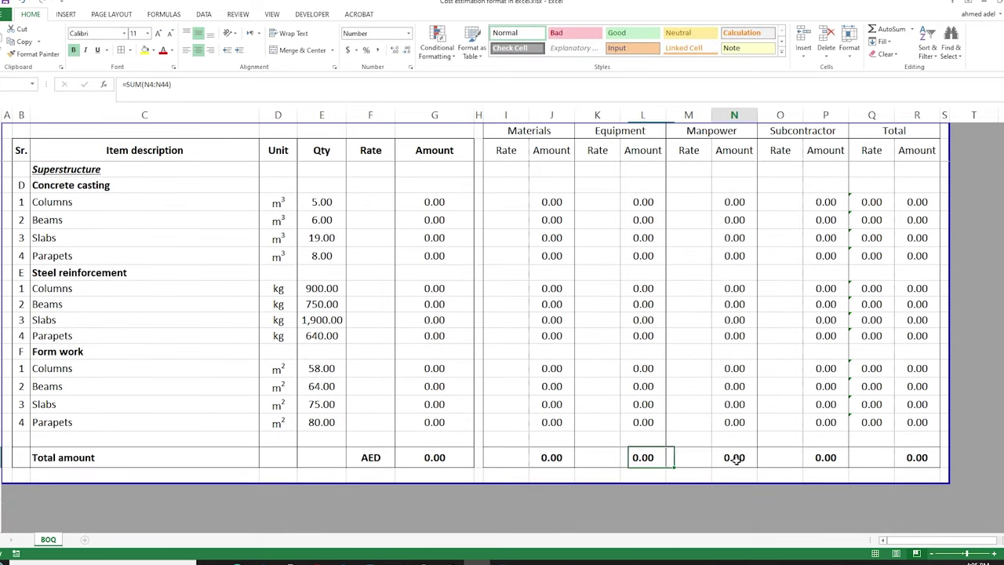
scroll(739, 377, up, 8)
scroll(782, 399, down, 8)
Step: Check the SUM ranges of the Subcontractor and Total amounts in P45 and R45
double_click(825, 405)
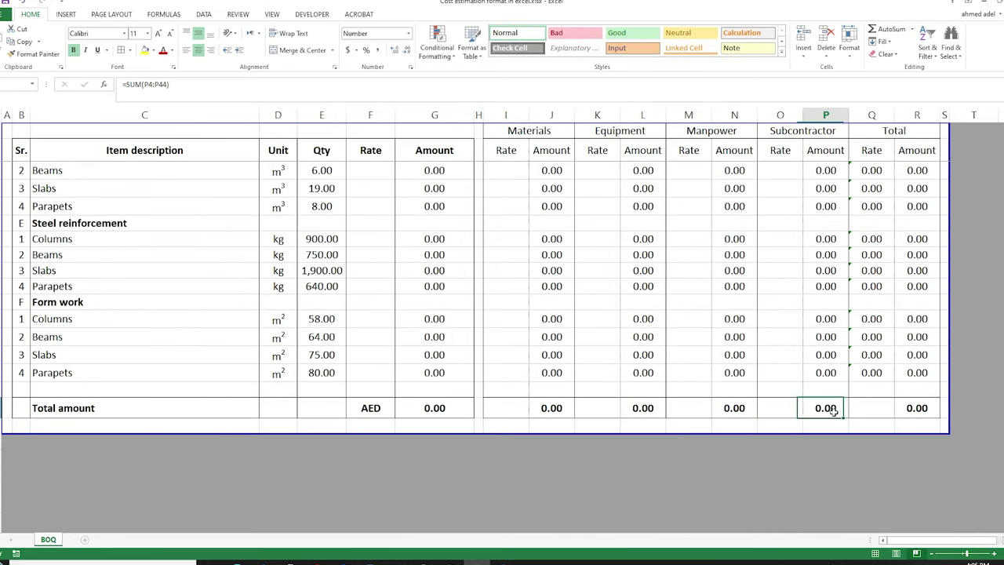
scroll(828, 345, up, 8)
scroll(827, 344, up, 6)
scroll(827, 338, down, 8)
key(Escape)
scroll(828, 329, up, 8)
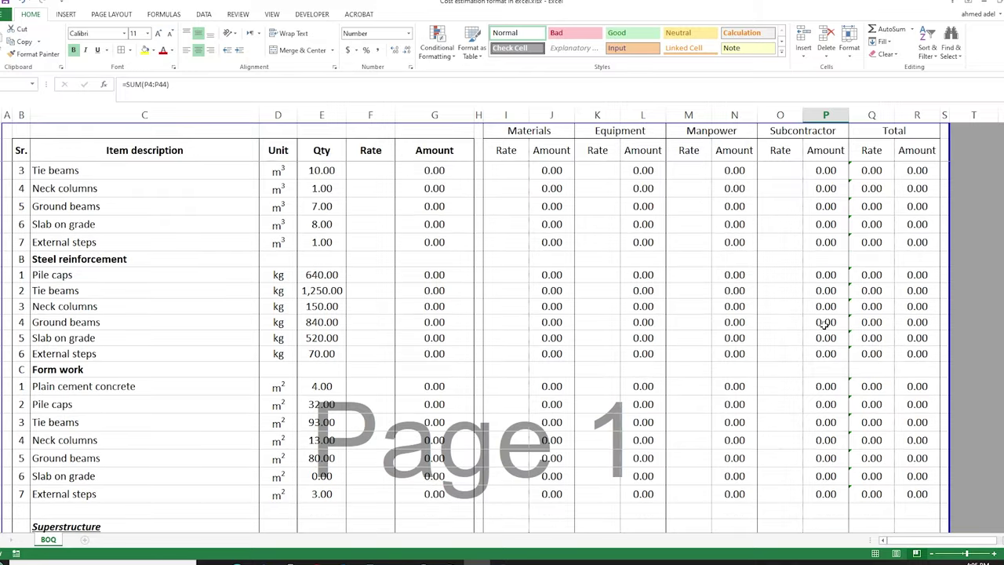
scroll(826, 322, down, 8)
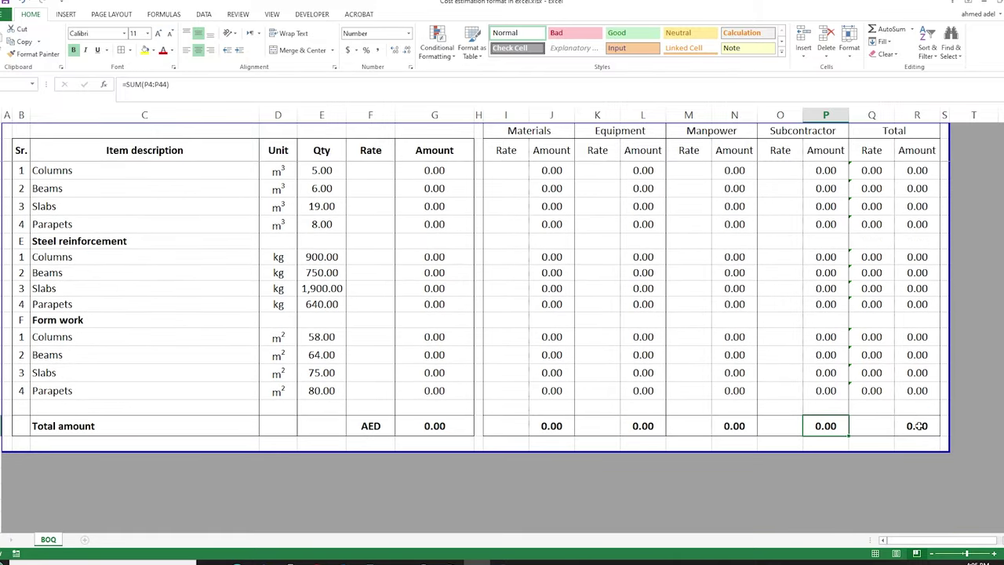
double_click(917, 426)
key(Escape)
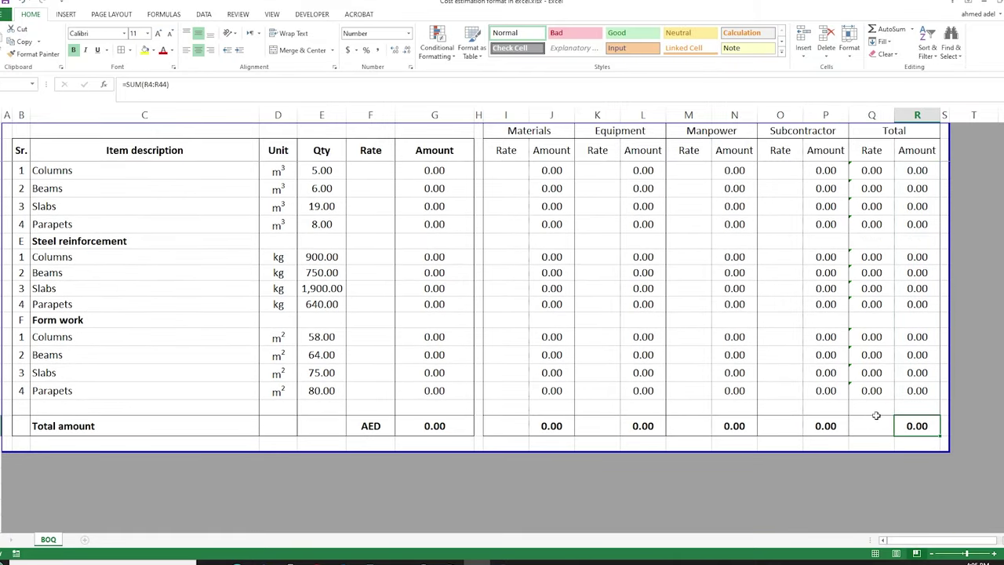
Step: Compare the Total Rate and Amount columns with the Rate and Amount columns of the main bill of quantities
drag(855, 170, 873, 336)
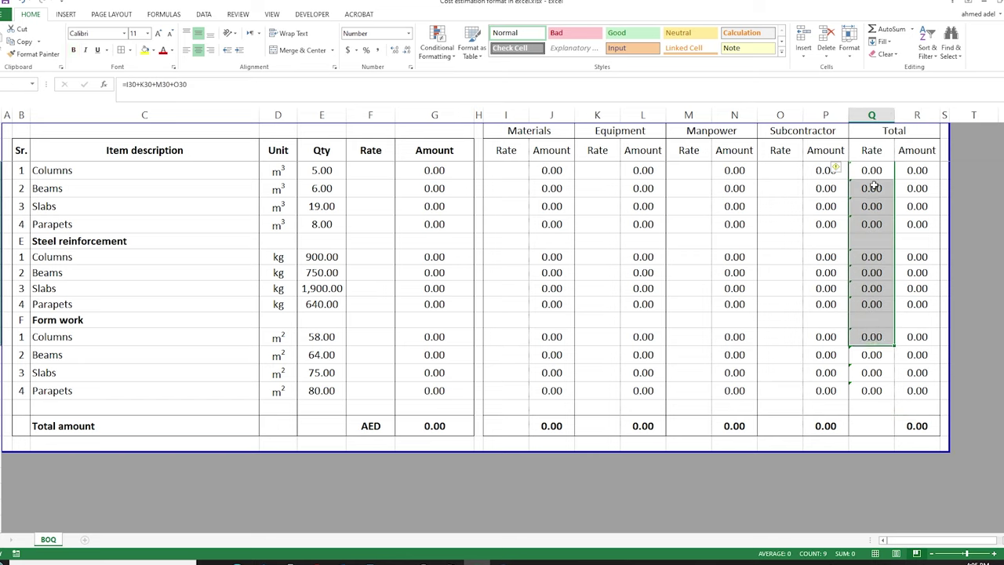
drag(382, 188, 381, 246)
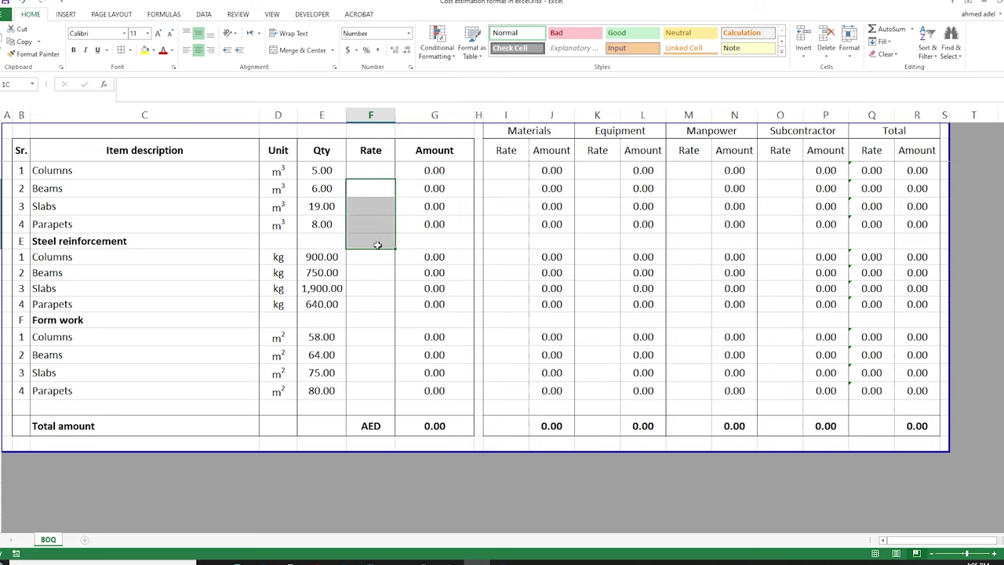
click(443, 425)
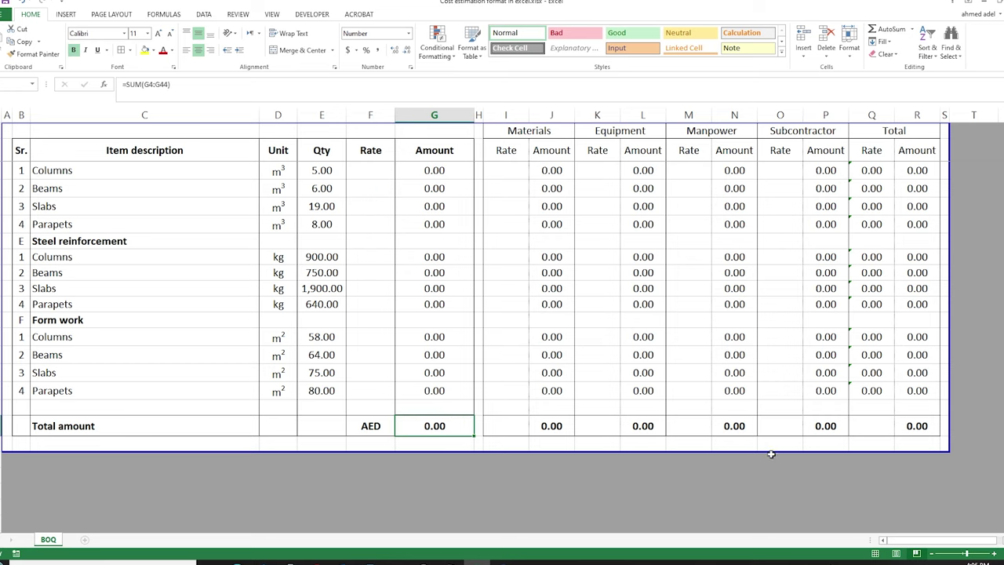
click(919, 418)
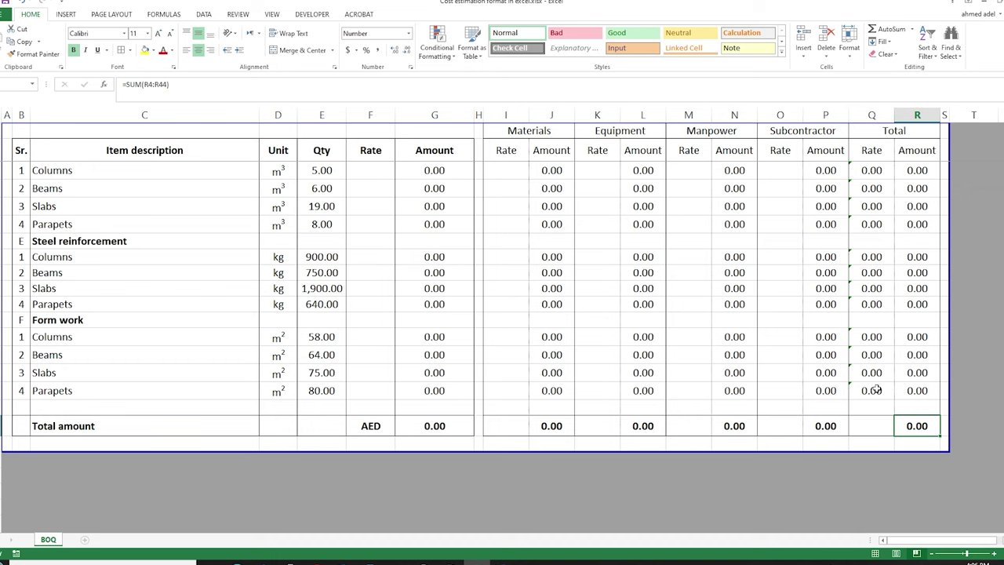
scroll(876, 390, up, 10)
drag(506, 130, 907, 132)
click(379, 133)
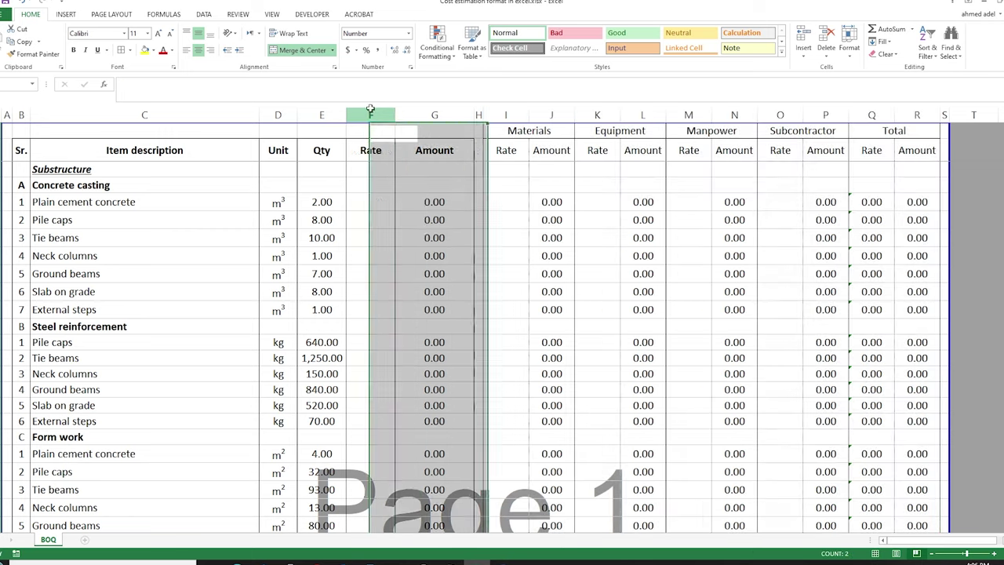
click(867, 114)
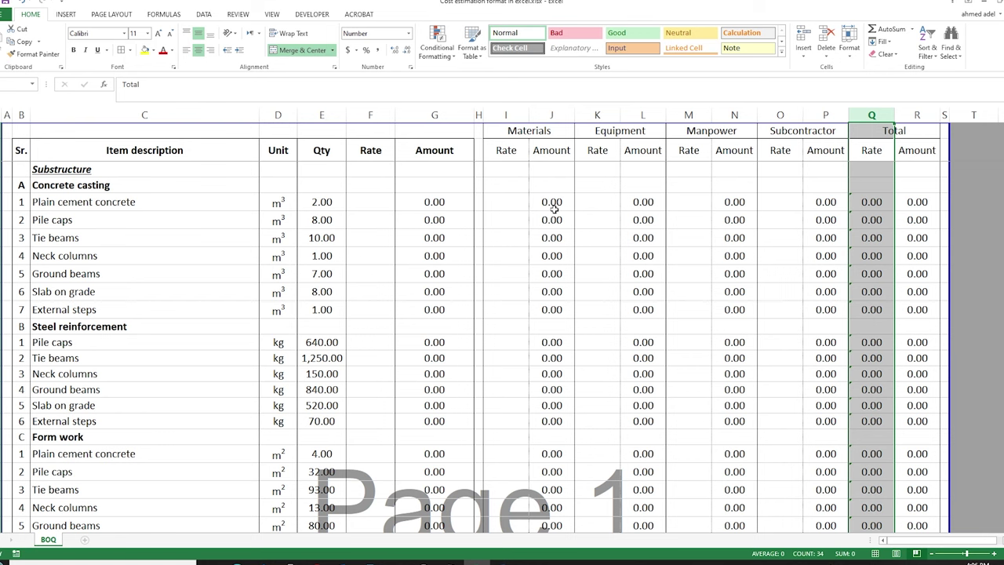
scroll(729, 227, down, 8)
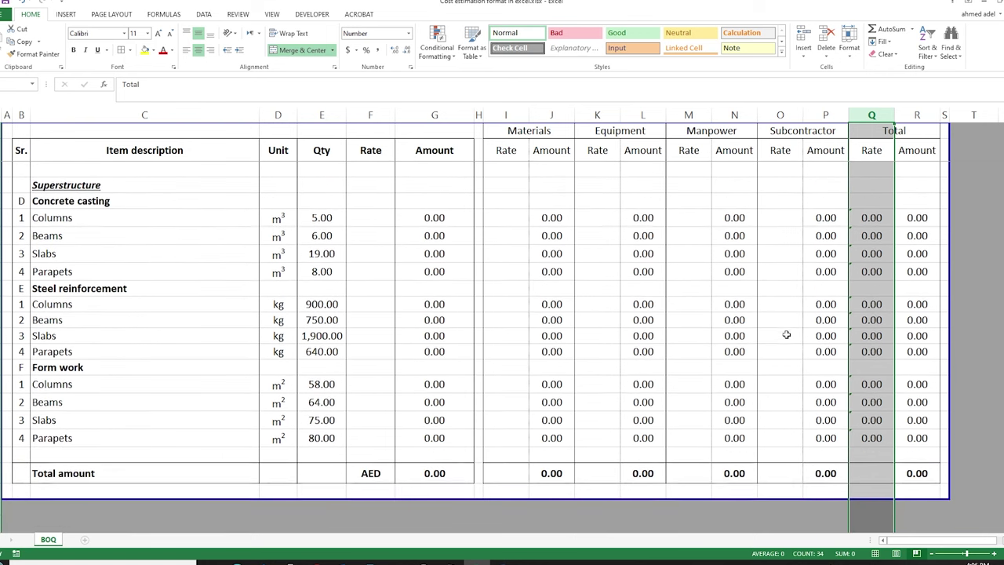
scroll(784, 329, up, 5)
scroll(787, 329, up, 3)
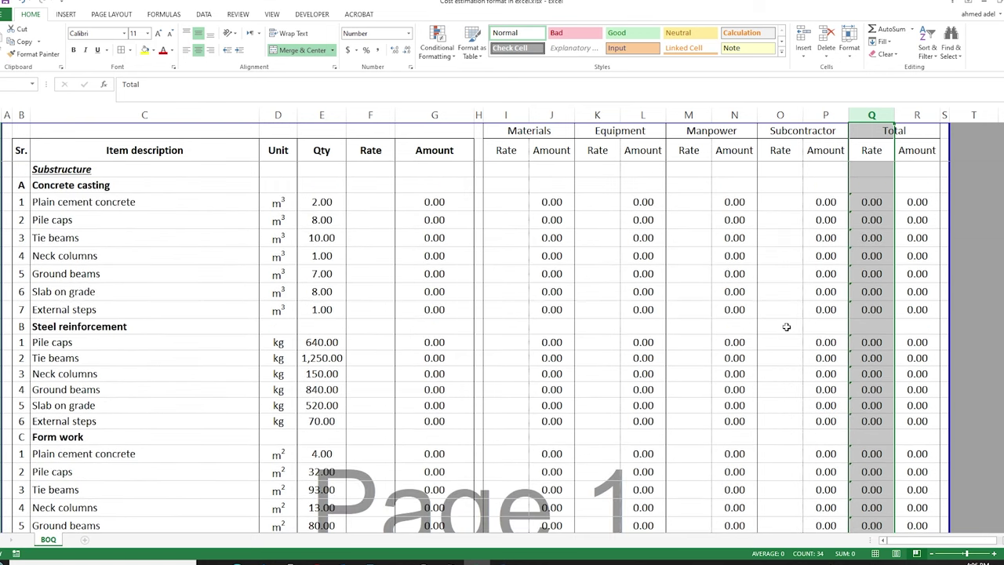
Step: Review the empty Rate cells under Materials, Equipment, Manpower and Subcontractor for the substructure concrete casting items
click(781, 206)
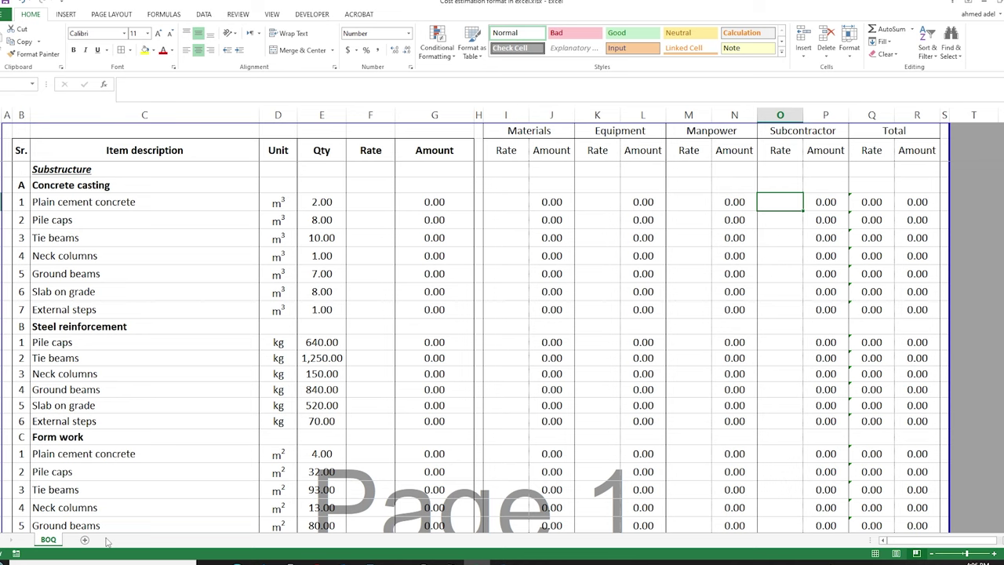
click(592, 210)
click(594, 221)
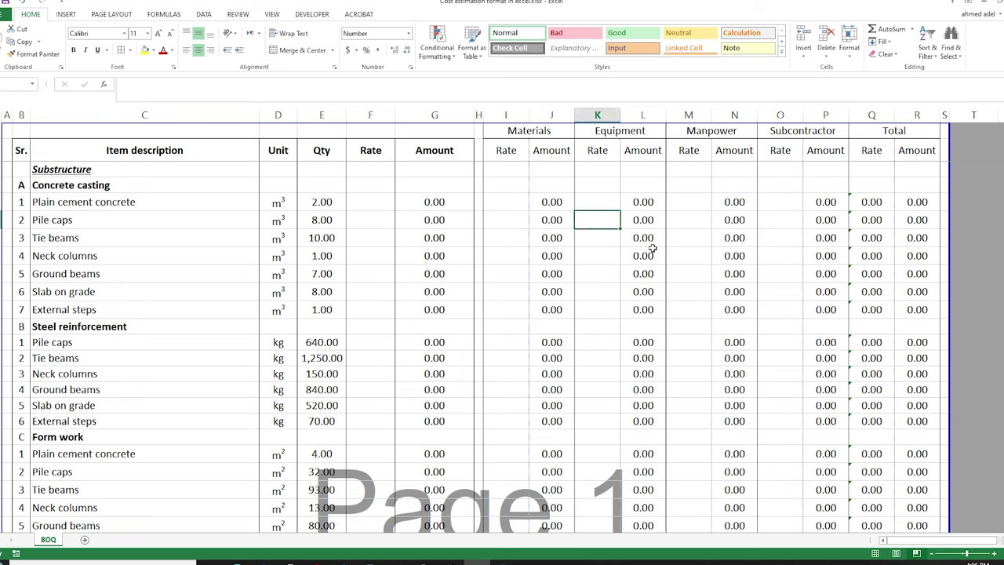
click(694, 242)
click(699, 275)
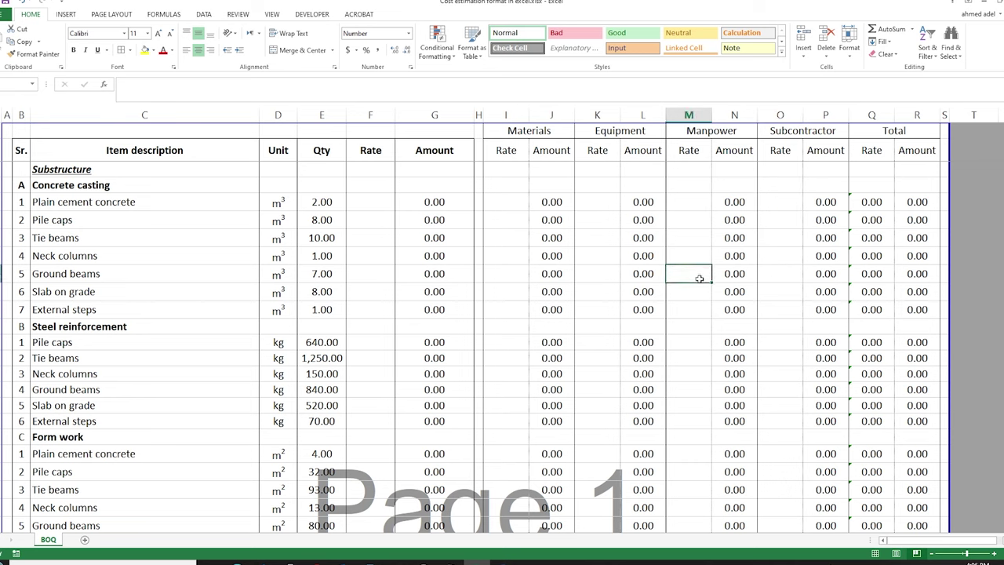
drag(690, 197, 690, 256)
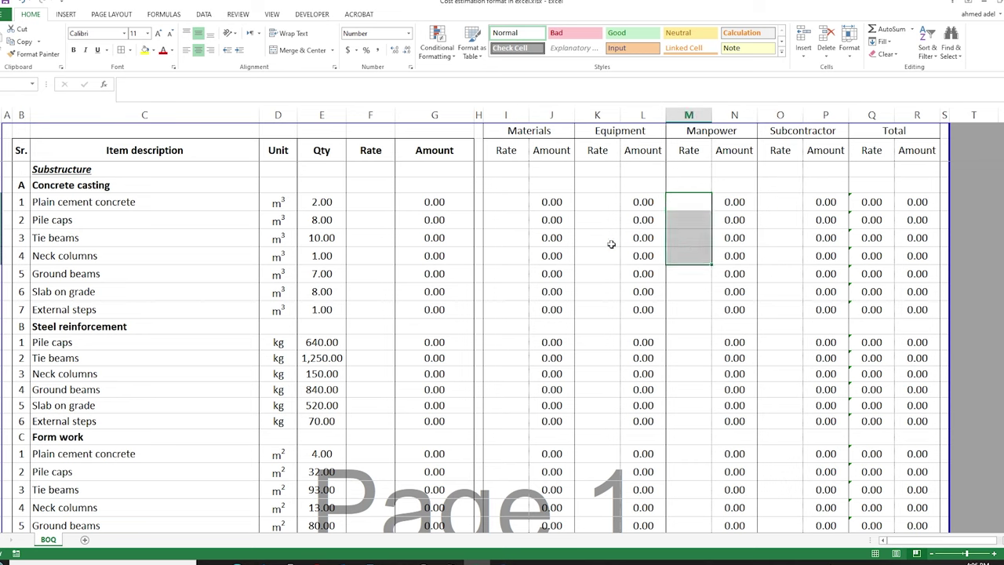
drag(513, 209, 522, 265)
drag(776, 201, 779, 237)
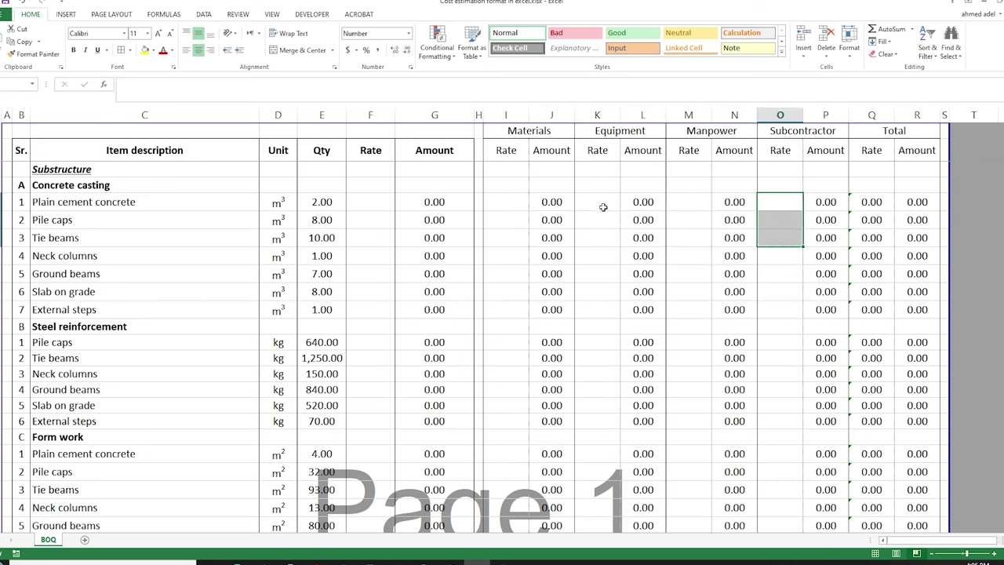
drag(601, 206, 603, 247)
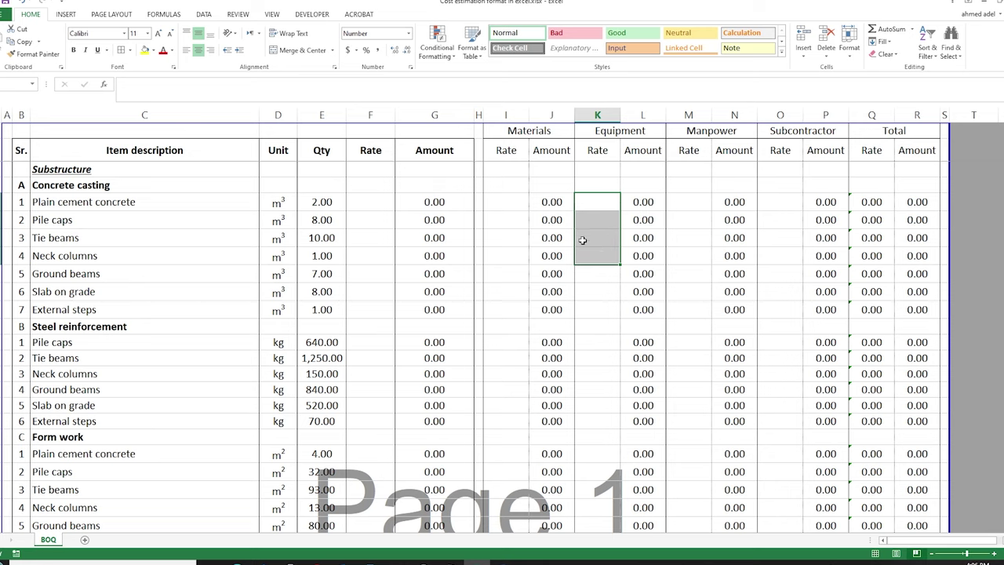
click(505, 210)
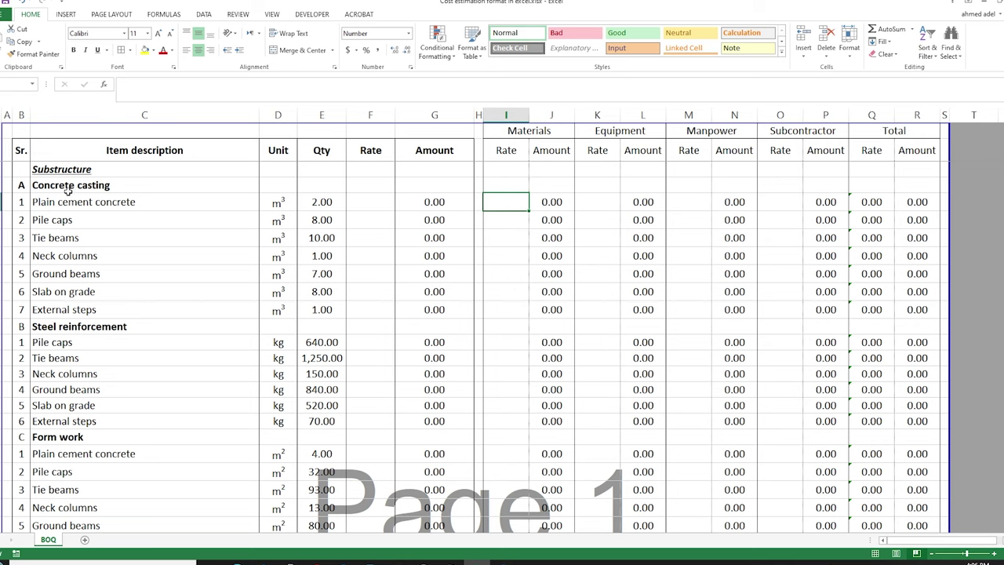
Step: Enter a Materials rate of 250 for plain cement concrete and copy it to all substructure concrete casting items in I5:I11
drag(508, 306, 511, 201)
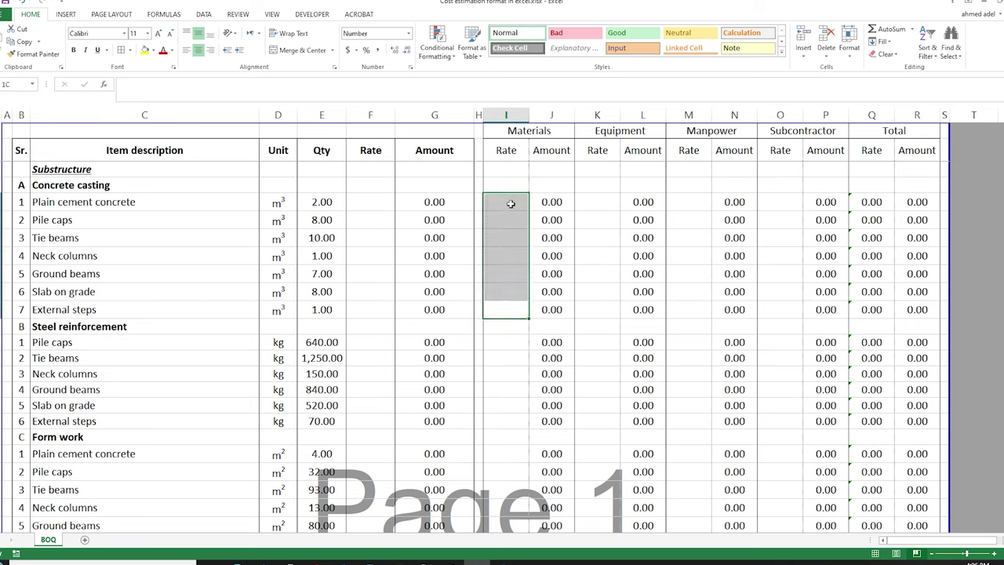
click(507, 202)
text(250)
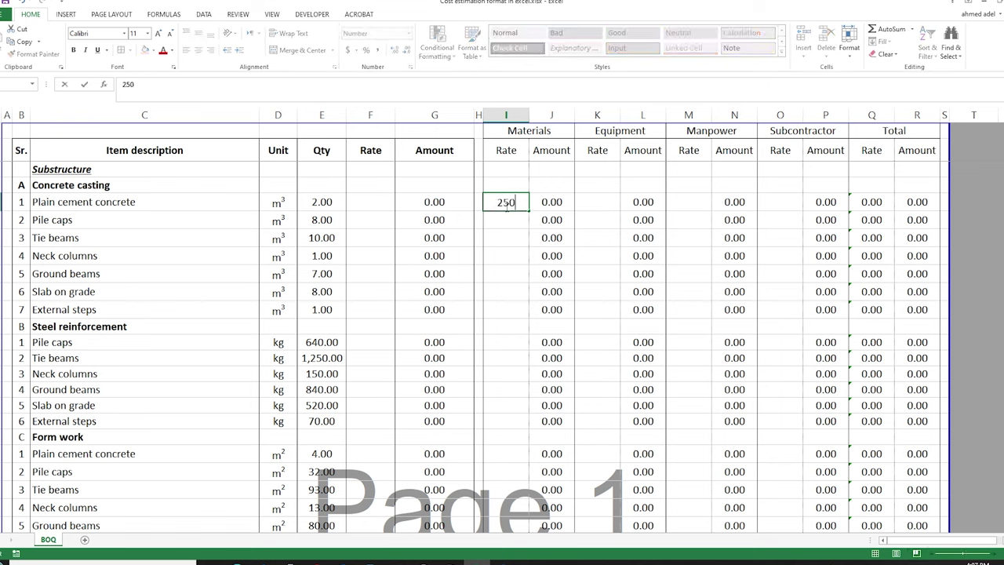
key(Return)
click(506, 203)
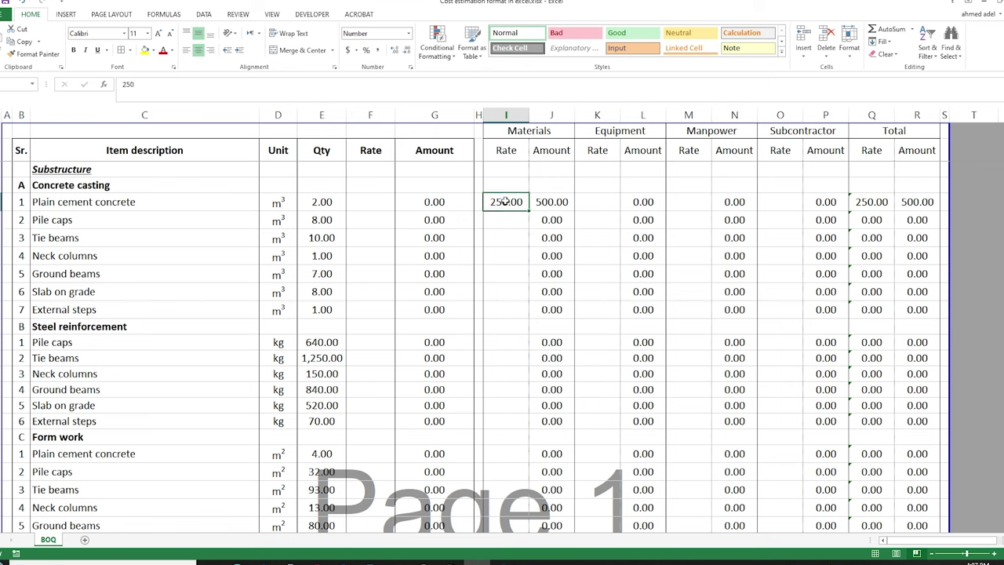
key(ctrl+c)
shift+click(516, 309)
key(Return)
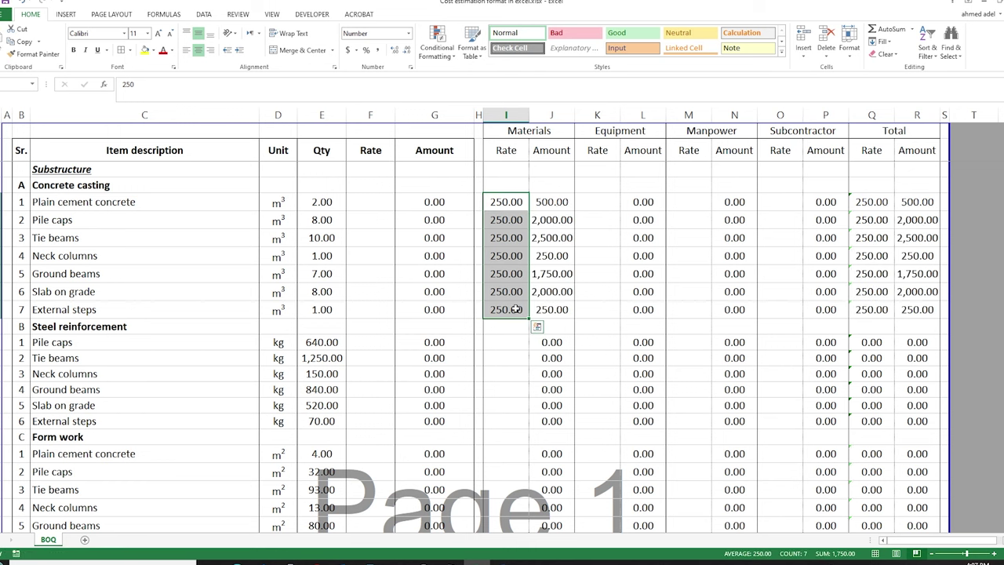
Step: Enter an Equipment rate of 5 for plain cement concrete and copy it to all substructure concrete casting items in K5:K11
click(596, 203)
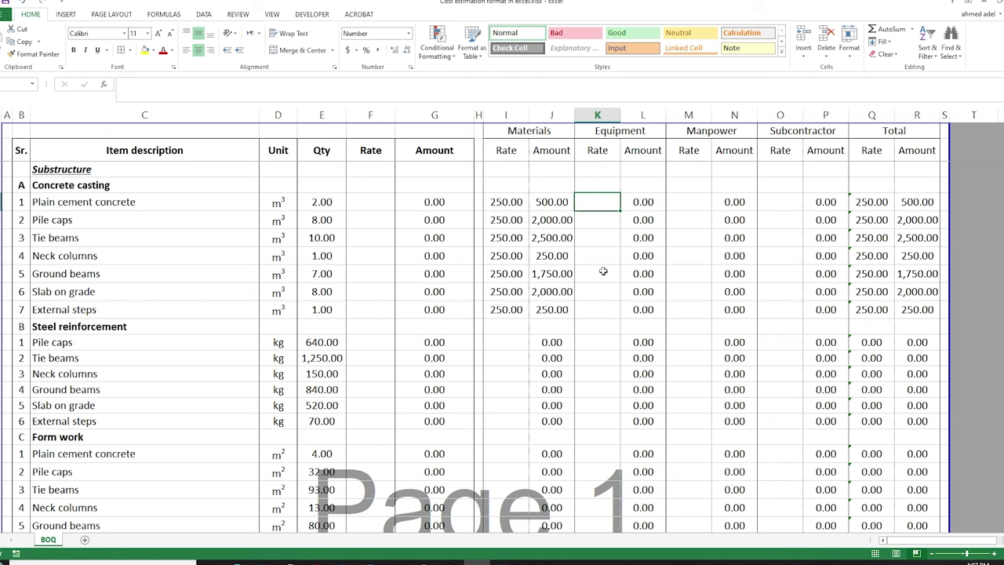
text(5)
key(Return)
click(597, 203)
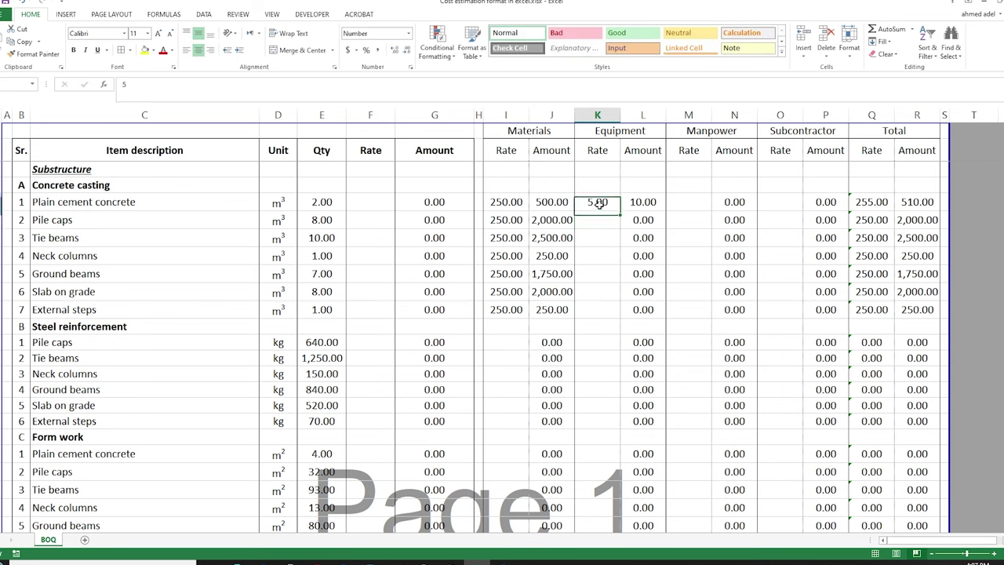
shift+click(608, 309)
key(ctrl+d)
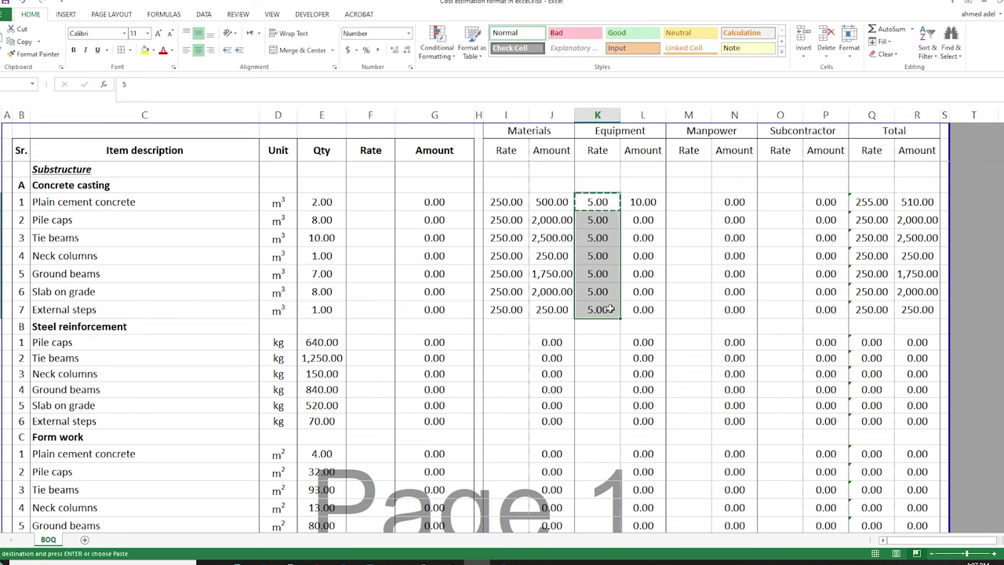
Step: Enter a Manpower rate of 15 for plain cement concrete and copy it to all substructure concrete casting items in M5:M11
click(697, 202)
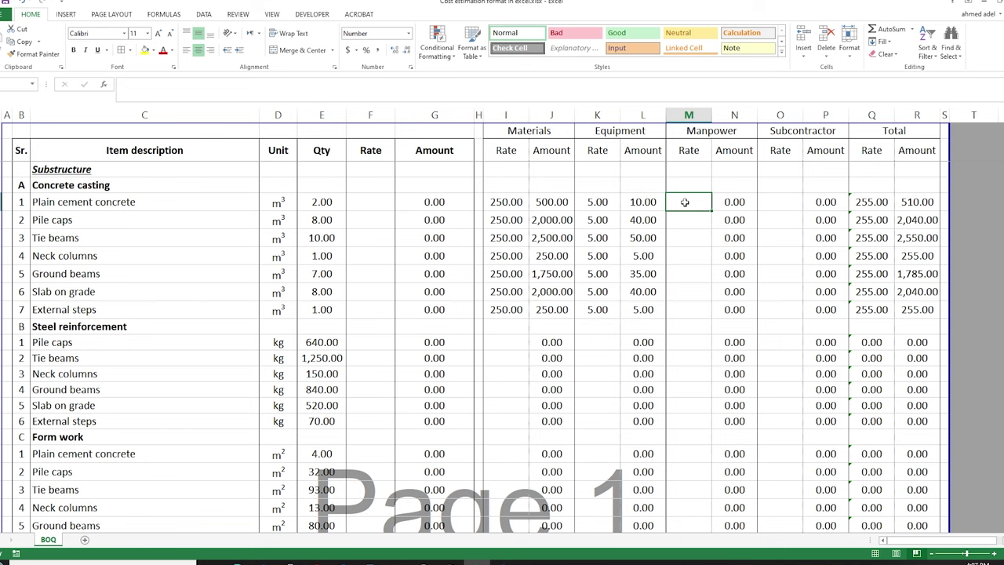
text(15)
key(Return)
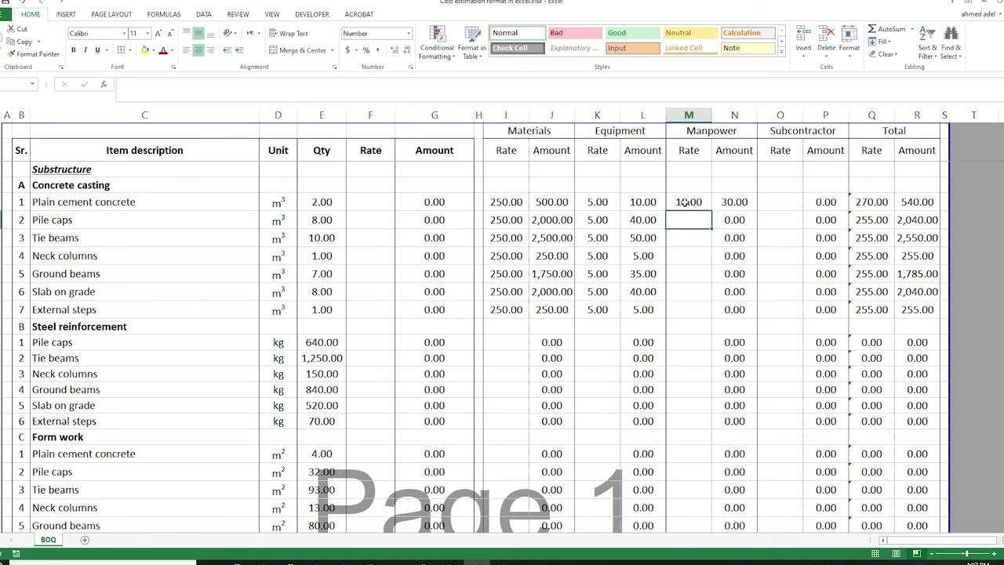
click(685, 202)
drag(710, 210, 690, 305)
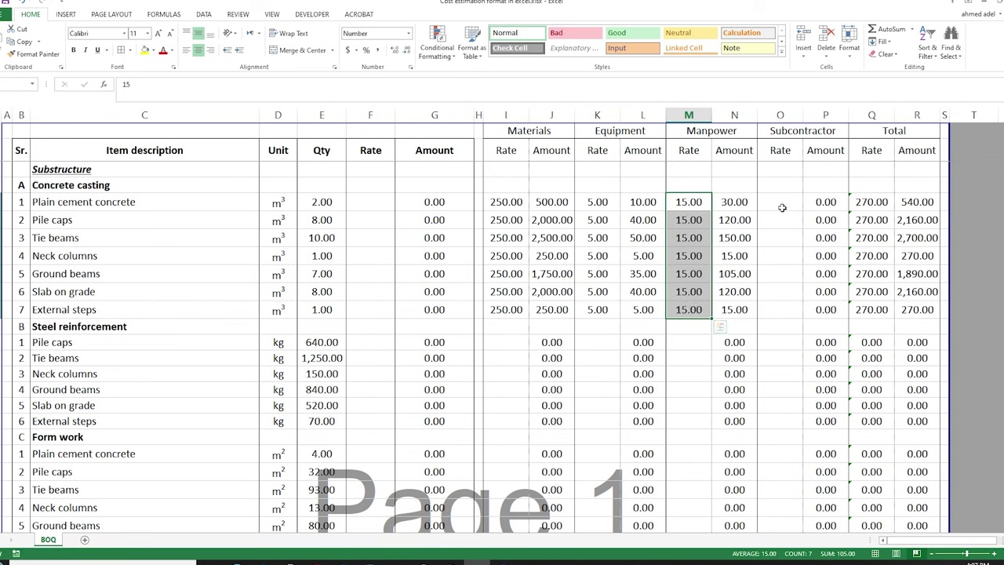
drag(786, 205, 774, 302)
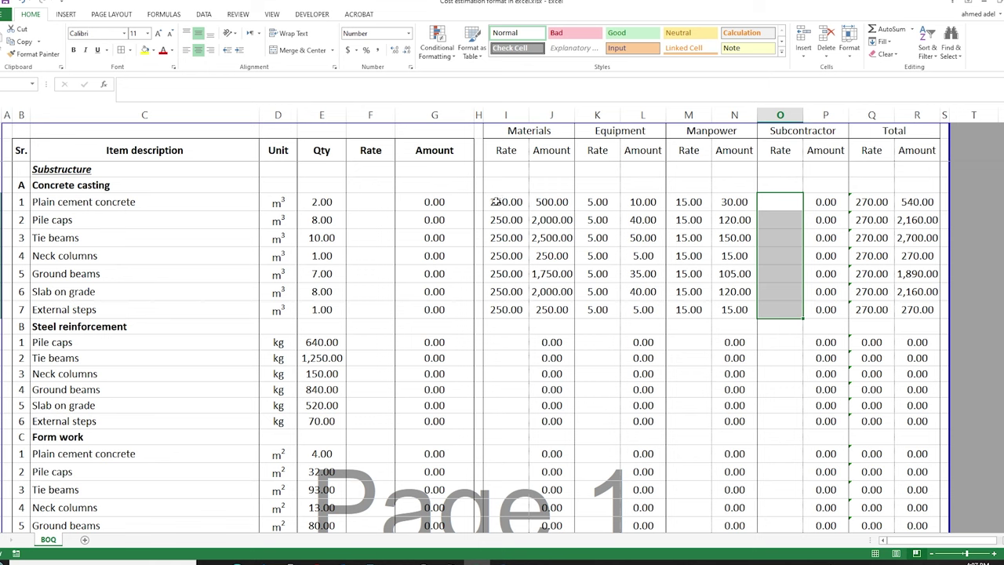
Step: Copy the plain cement concrete rates and amounts from Materials through Total to the four superstructure concrete casting items
drag(495, 201, 914, 201)
key(ctrl+c)
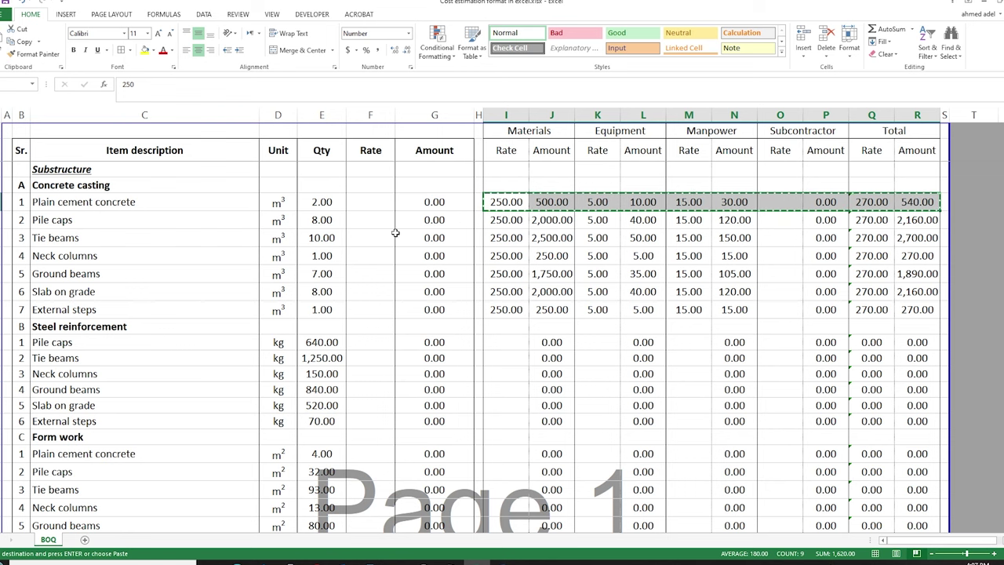
scroll(502, 305, down, 1)
scroll(502, 304, down, 5)
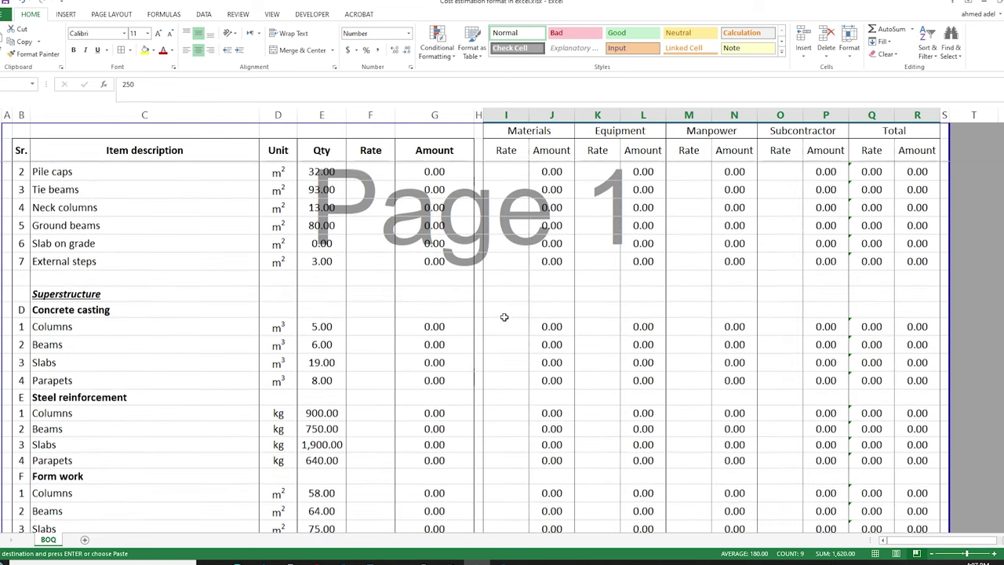
scroll(504, 317, down, 1)
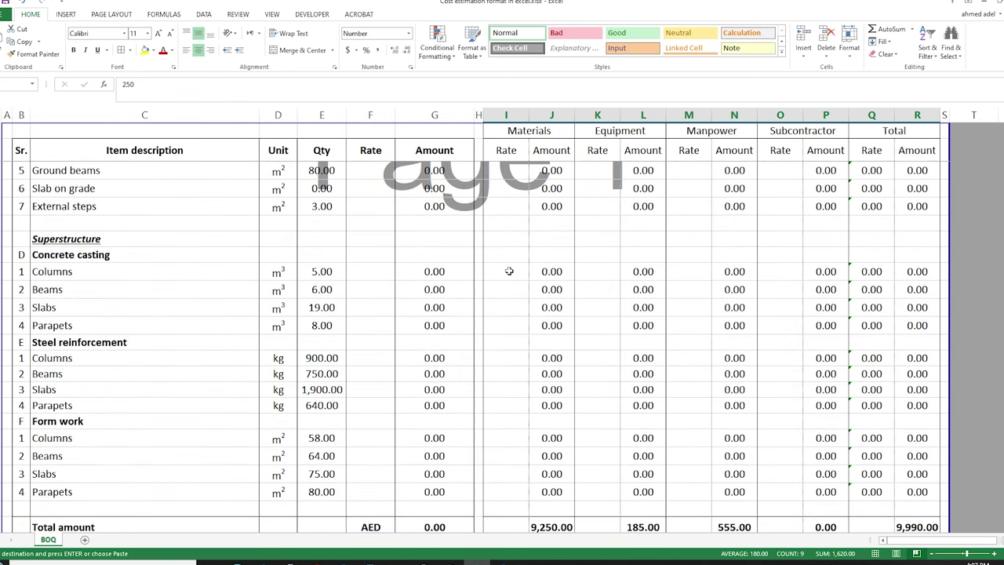
drag(509, 270, 510, 322)
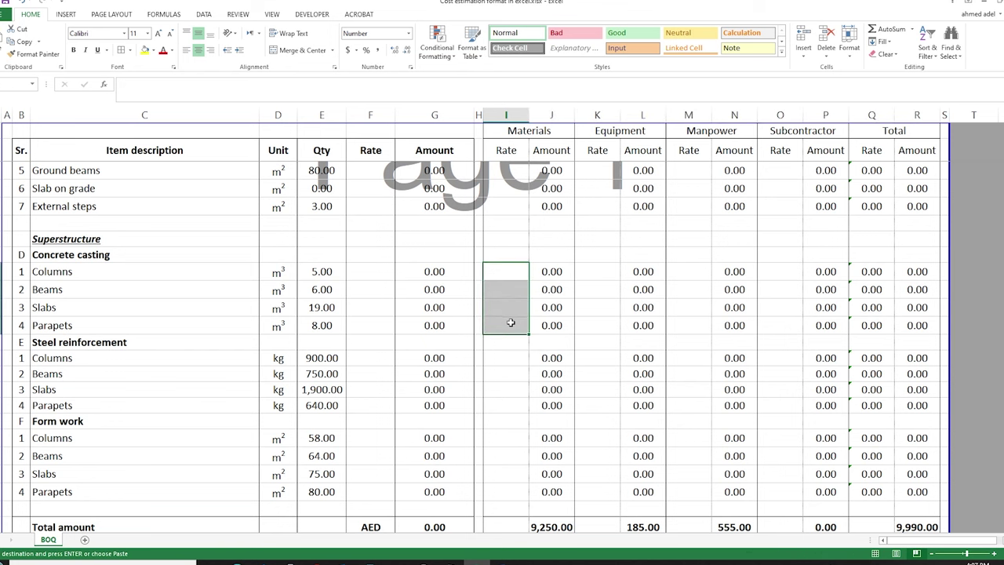
key(ctrl+v)
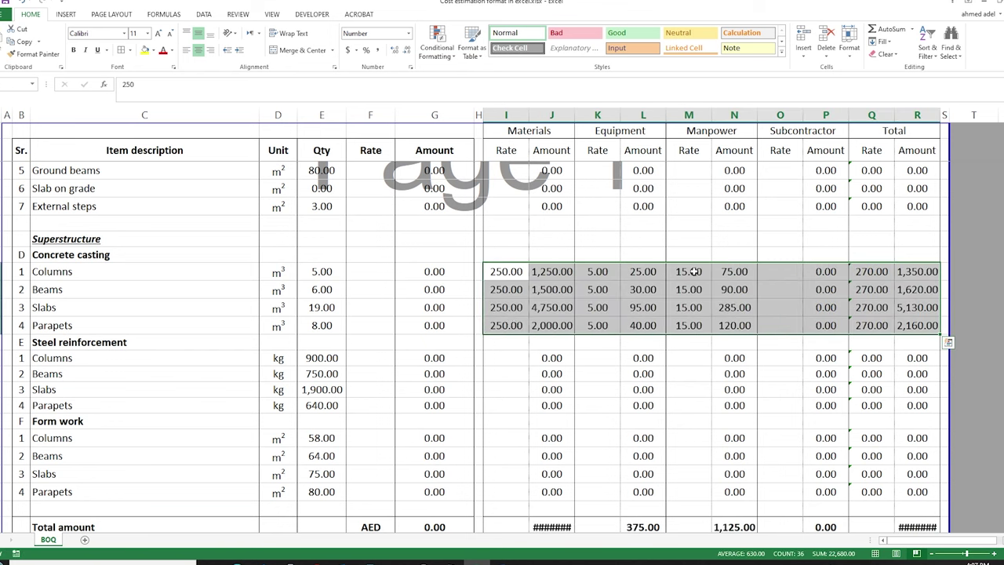
Step: Set the Materials rate for superstructure columns to 260 and copy it to the beams, slabs and parapets concrete casting items
drag(693, 271, 690, 308)
drag(600, 271, 600, 309)
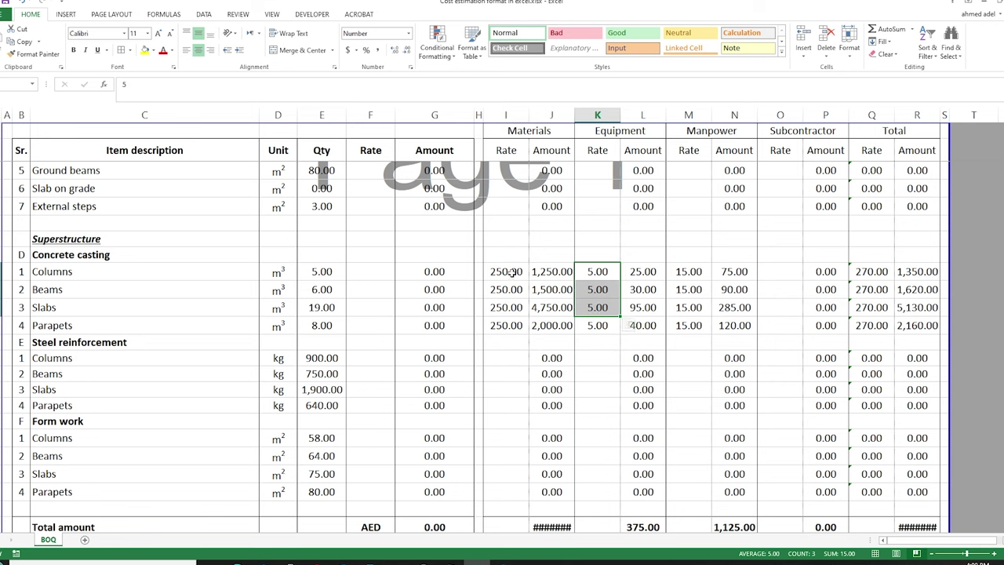
drag(510, 271, 506, 308)
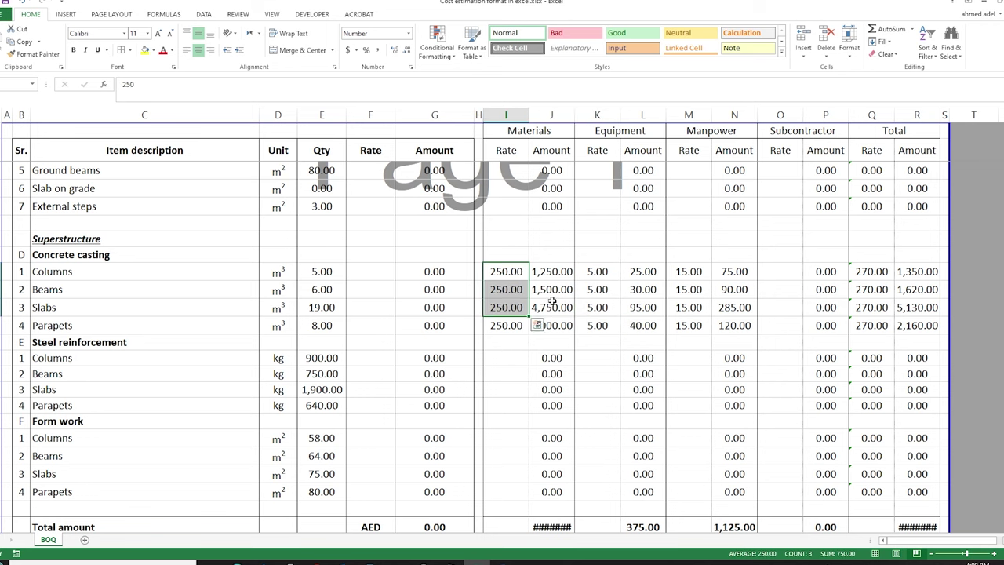
click(508, 272)
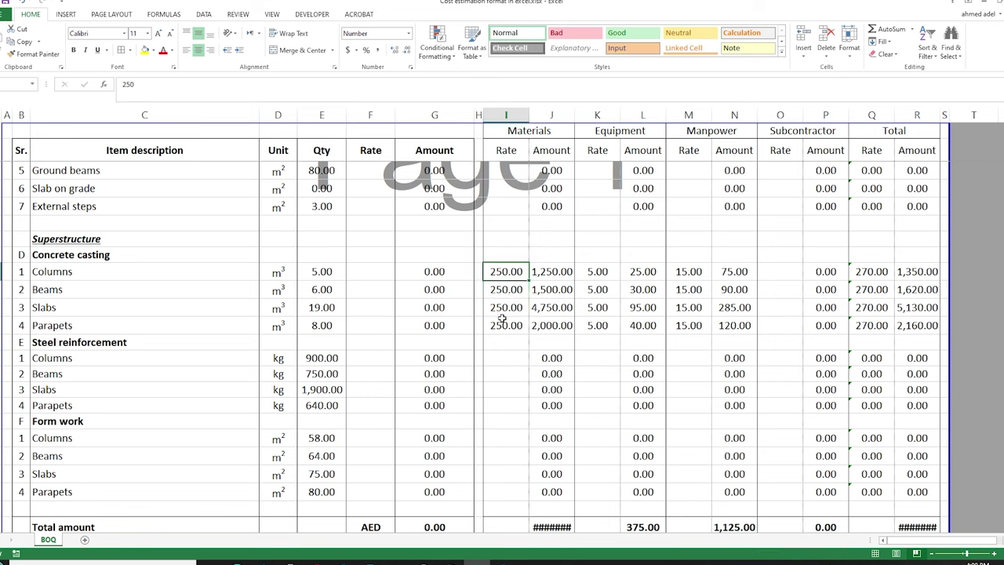
text(260)
key(Return)
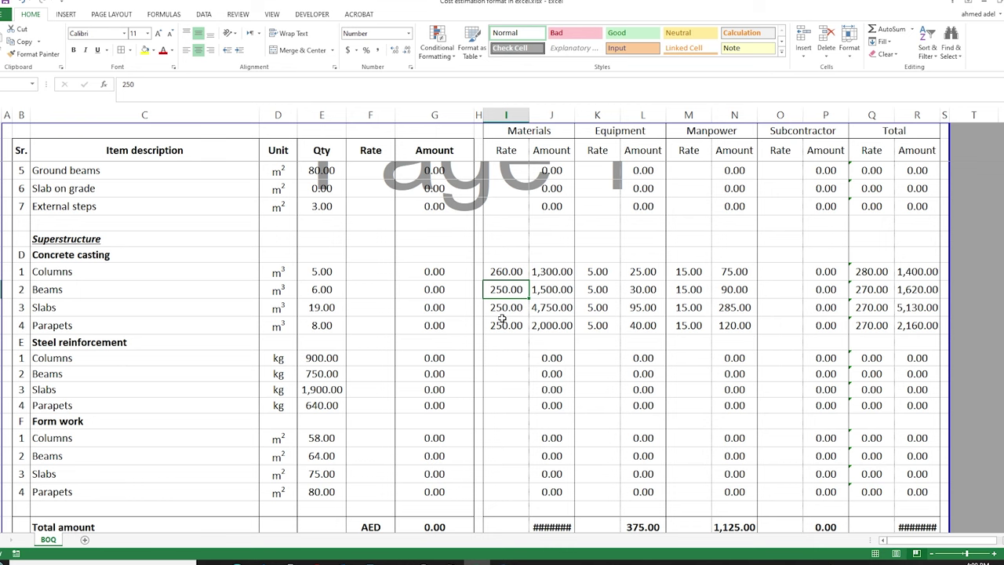
click(506, 272)
key(ctrl+c)
shift+click(503, 328)
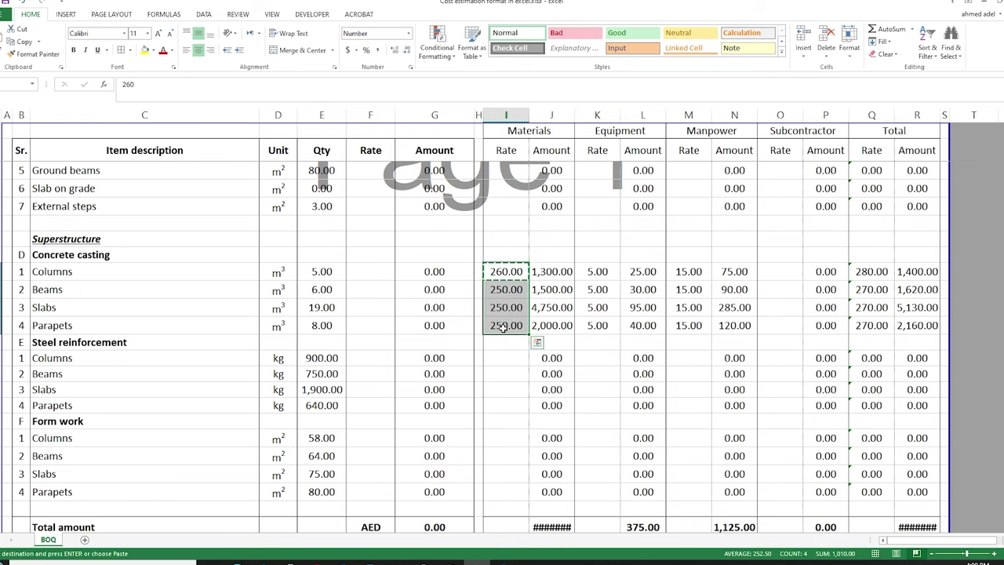
key(Return)
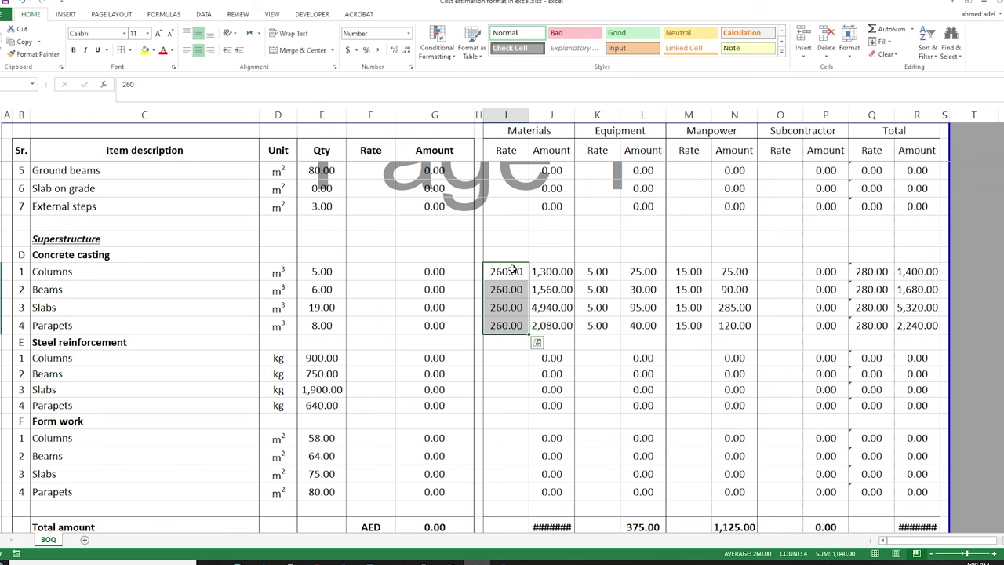
Step: Set the Materials rate for superstructure columns to 240 and copy it down to the other superstructure concrete casting items
click(512, 270)
text(240)
key(Return)
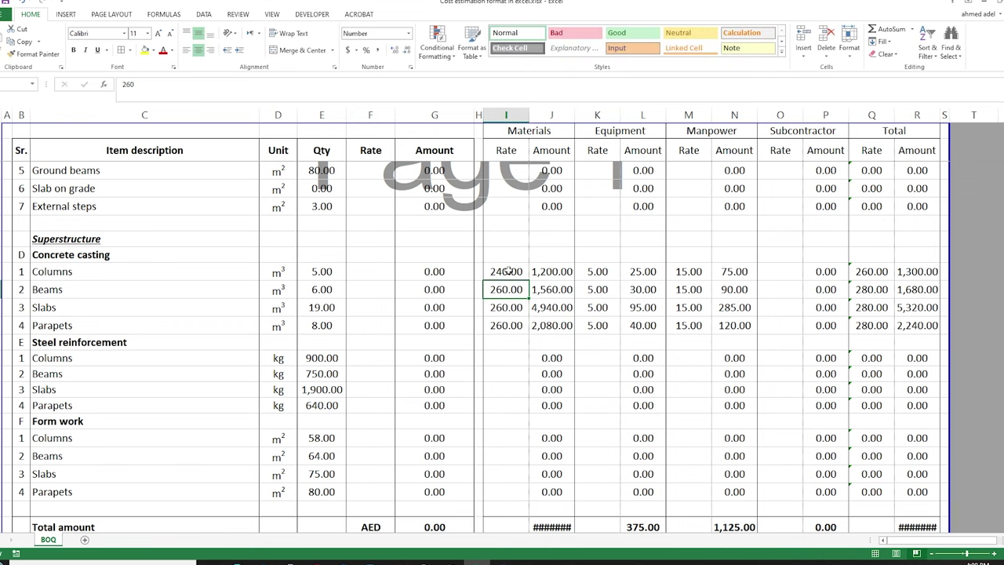
click(507, 271)
key(ctrl+c)
shift+click(502, 327)
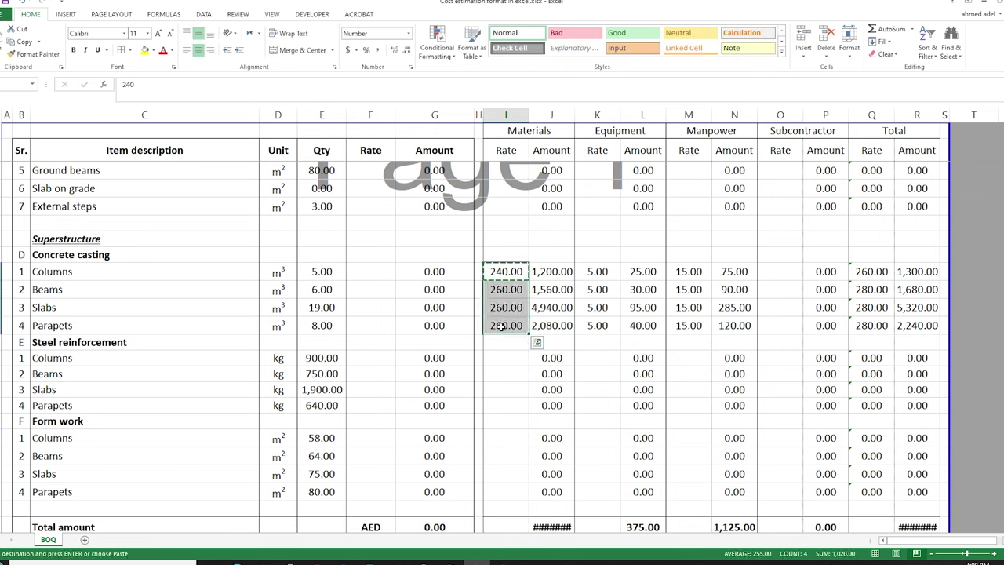
key(Return)
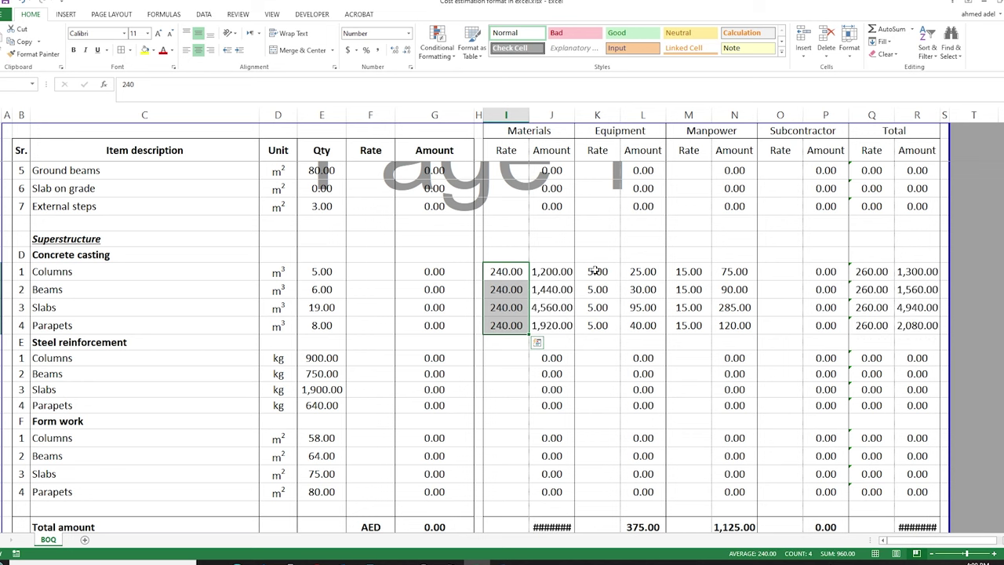
Step: Compare the concrete casting rates of the superstructure with those of the substructure
scroll(654, 327, up, 5)
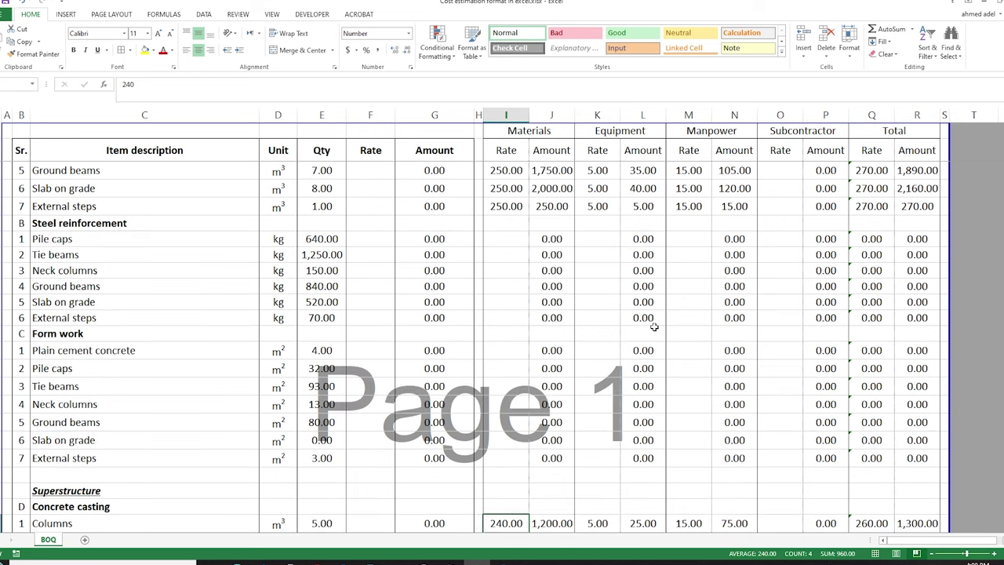
scroll(627, 321, up, 2)
scroll(597, 330, down, 6)
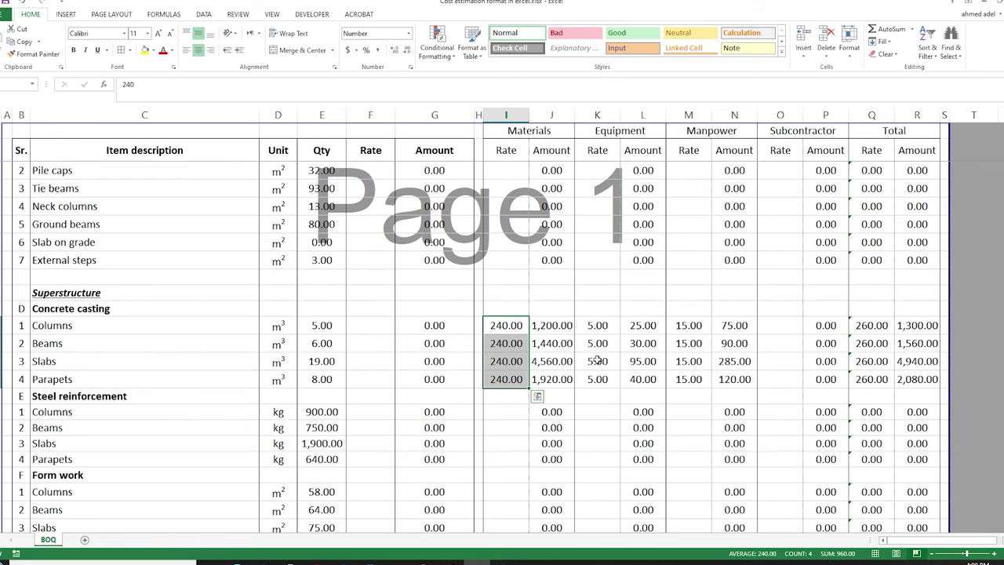
scroll(598, 359, down, 1)
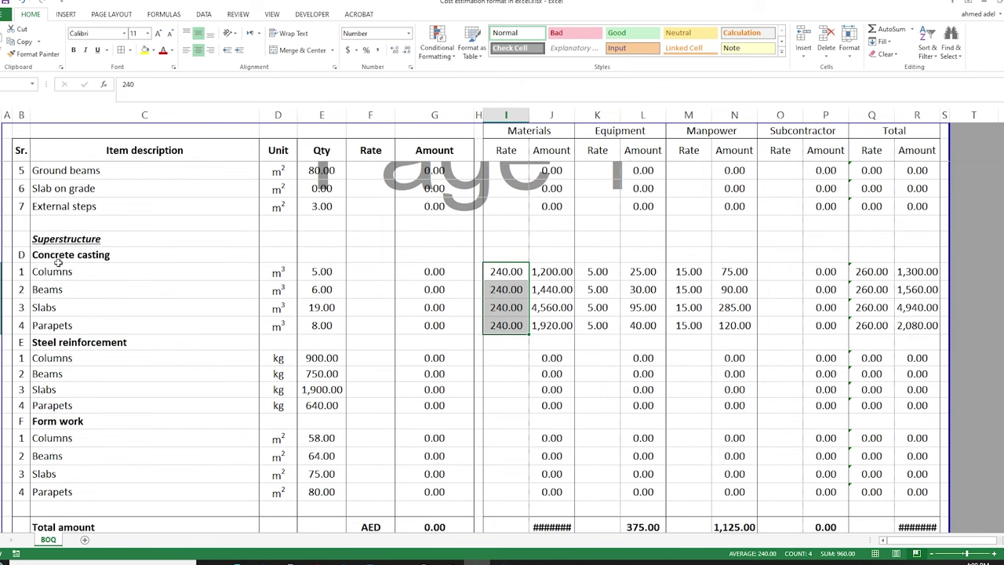
click(74, 255)
scroll(75, 236, up, 7)
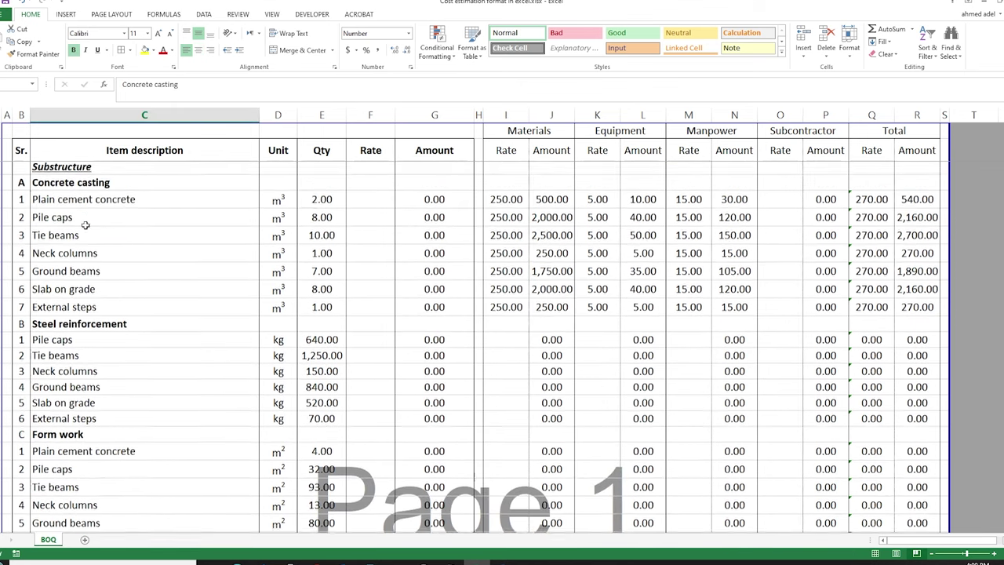
Step: Fit the width of Materials Amount column J to its contents and check its total against the concrete casting amounts
scroll(412, 255, down, 11)
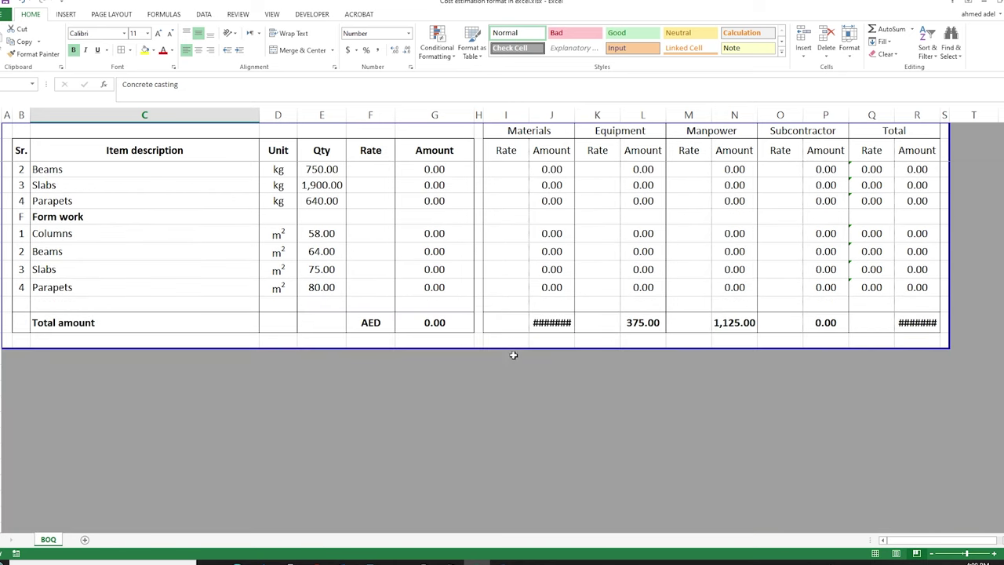
double_click(574, 115)
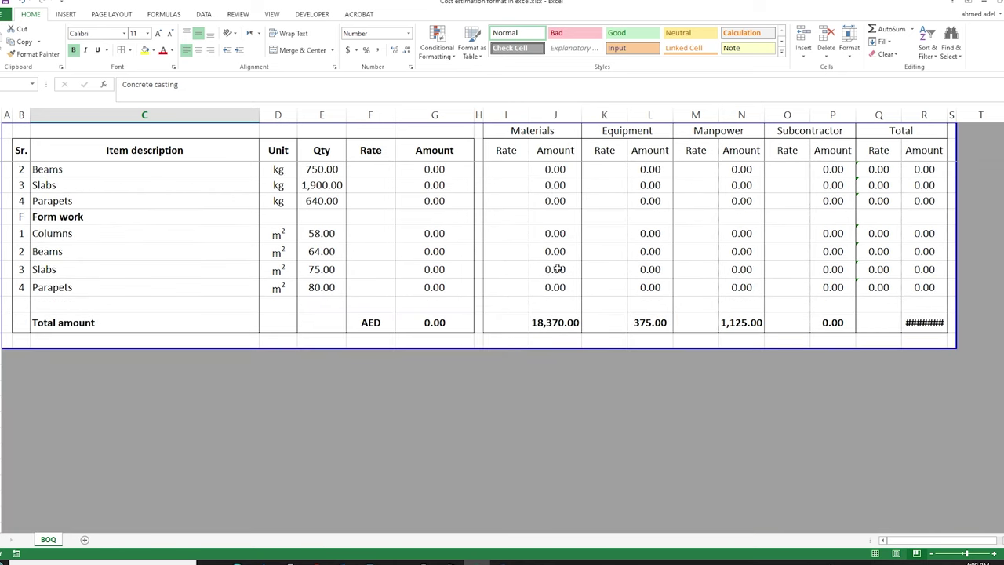
click(549, 323)
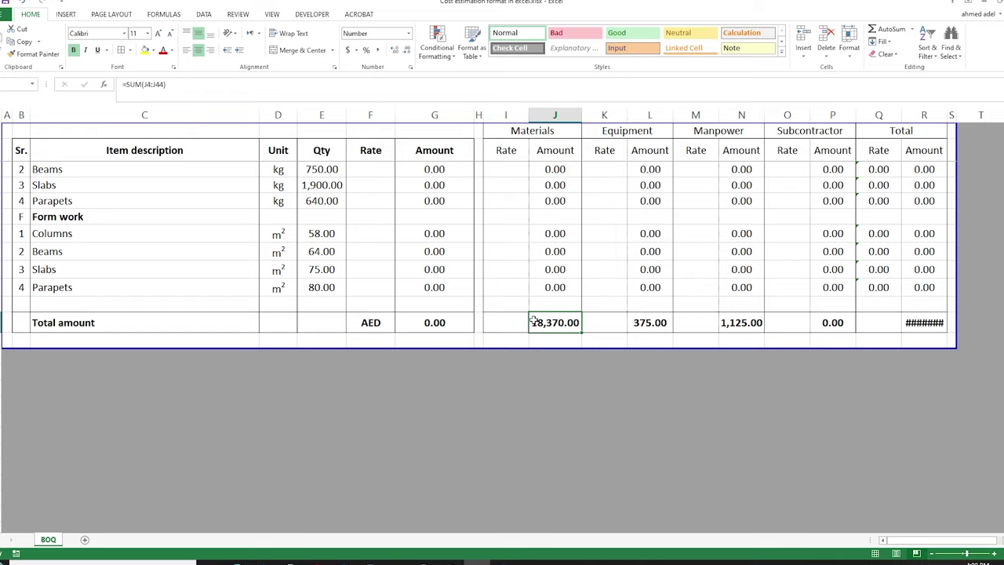
scroll(533, 321, up, 6)
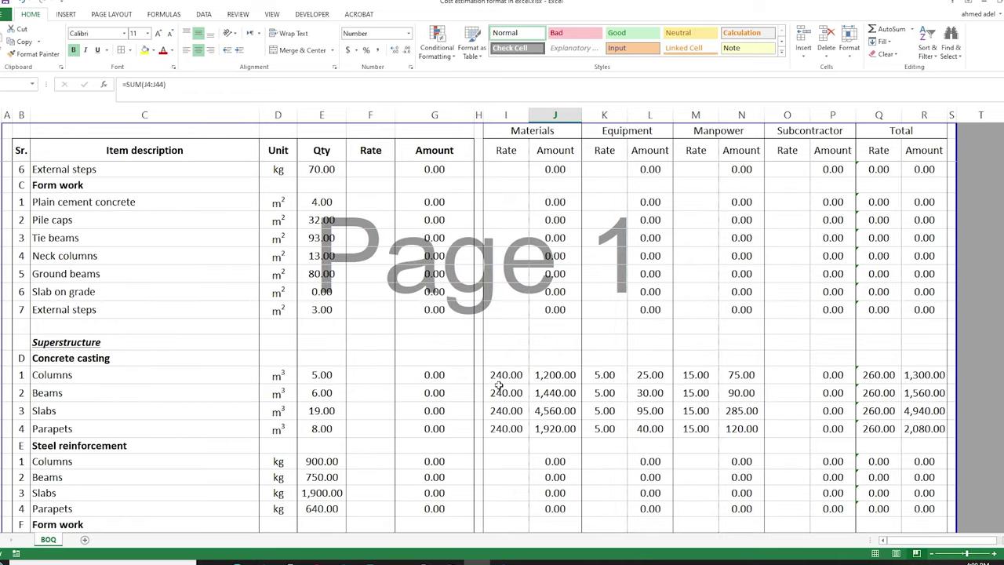
scroll(499, 385, up, 5)
scroll(497, 240, down, 6)
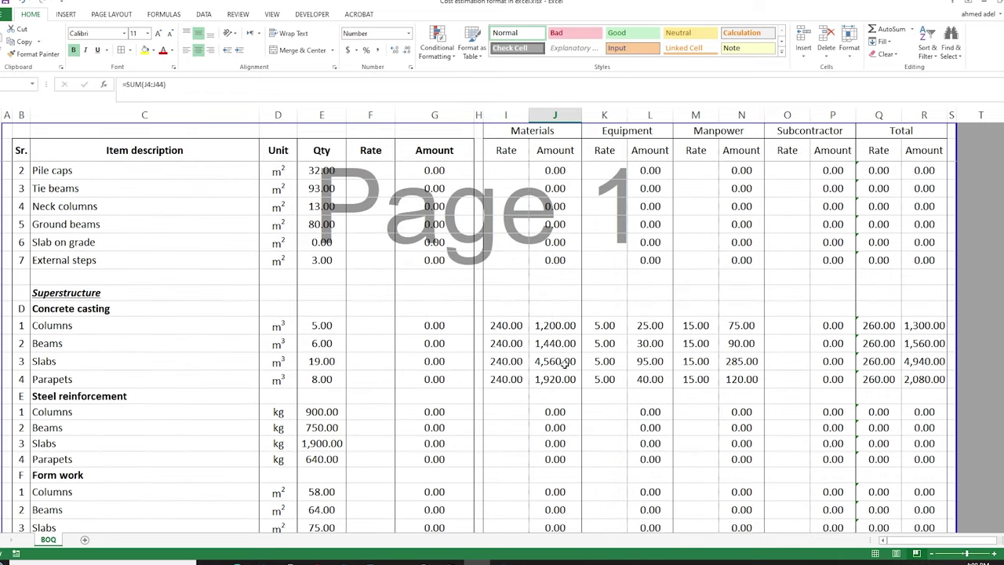
scroll(564, 362, down, 4)
Step: Check the Equipment total against its item amounts and fit the width of Total Amount column R to its contents
click(659, 362)
scroll(649, 376, up, 10)
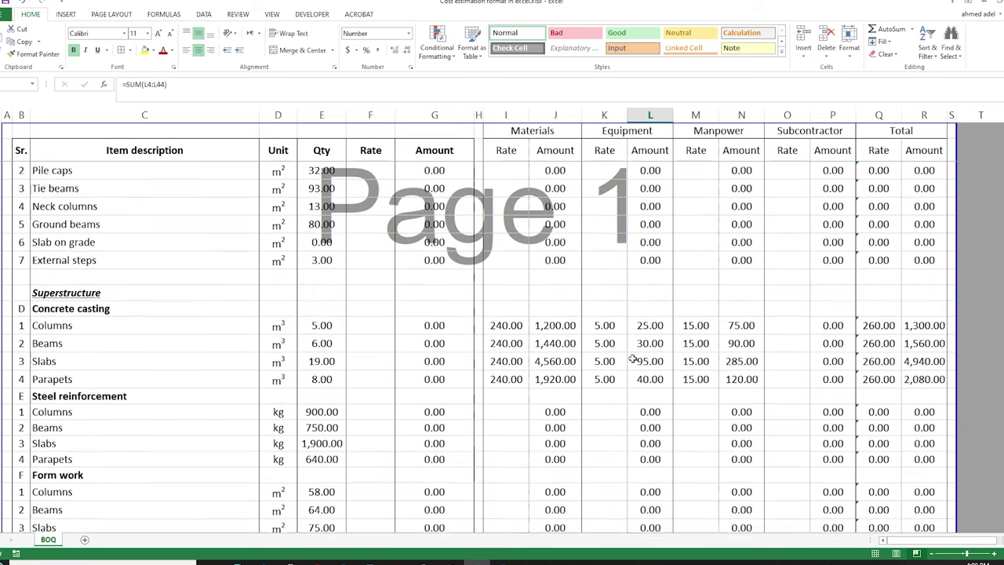
scroll(636, 324, down, 5)
scroll(636, 324, down, 3)
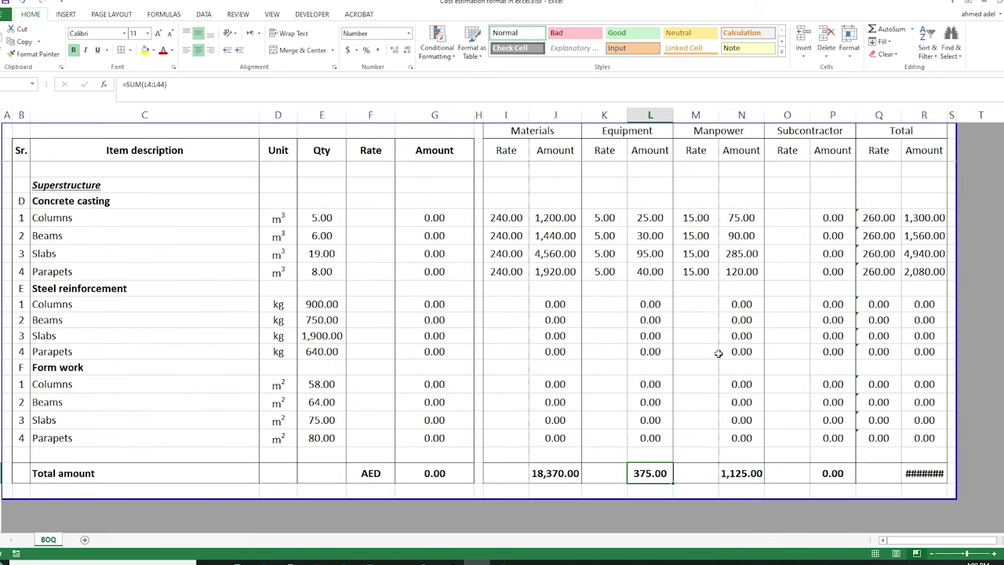
double_click(946, 116)
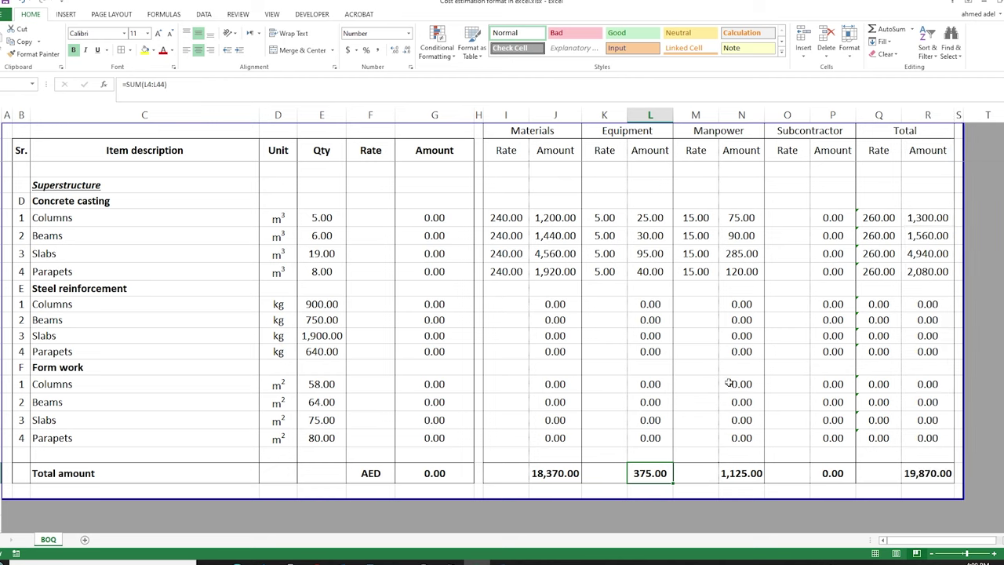
Step: Check the Manpower and Subcontractor total amounts against the item amounts in their columns
click(731, 473)
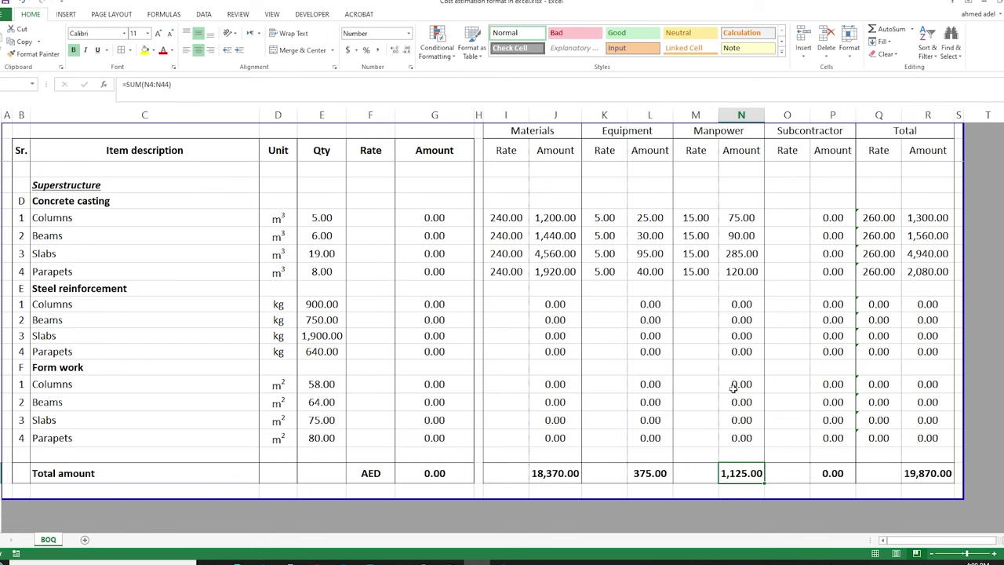
scroll(691, 310, up, 3)
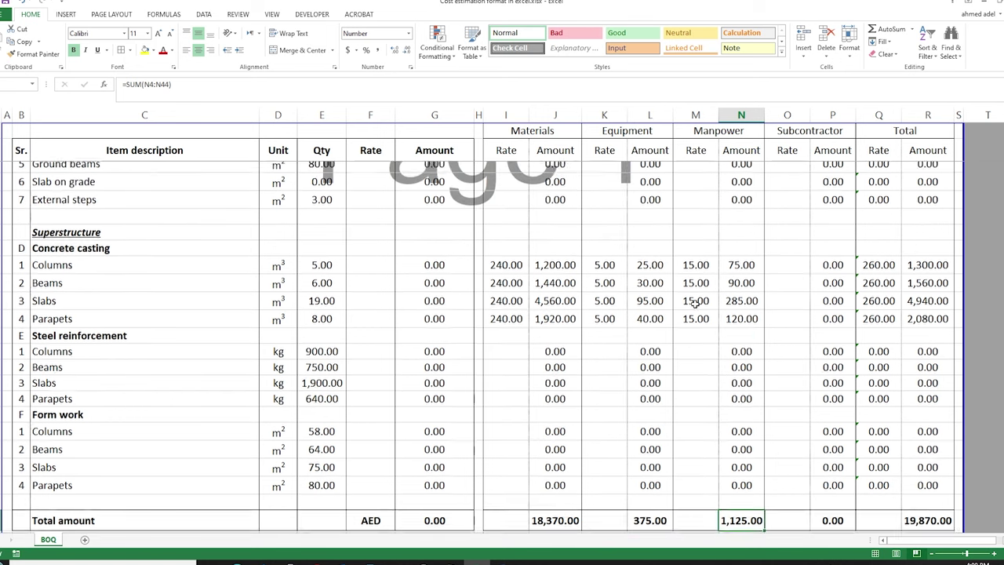
scroll(785, 415, down, 4)
click(832, 426)
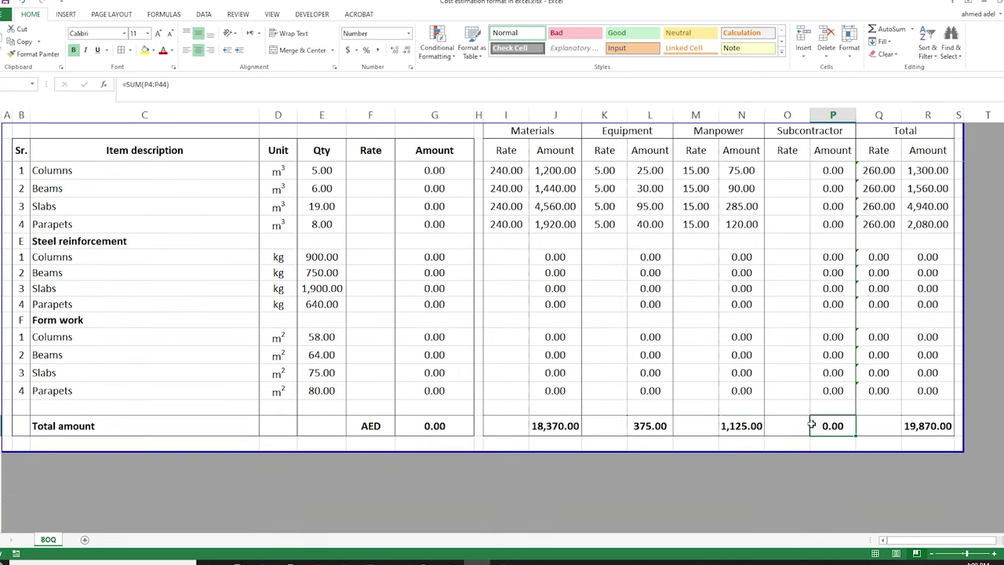
scroll(782, 305, up, 10)
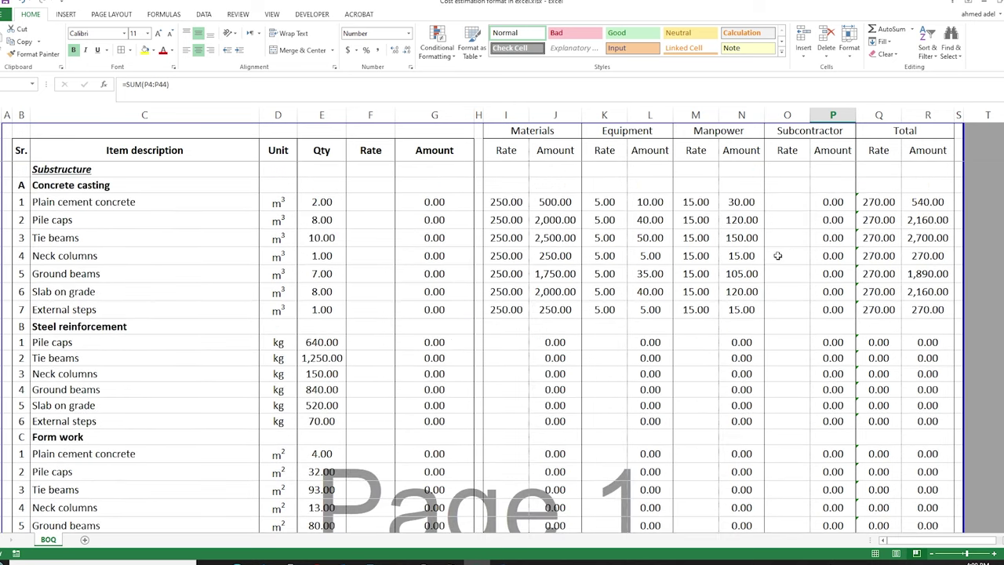
scroll(782, 282, down, 9)
scroll(790, 384, down, 2)
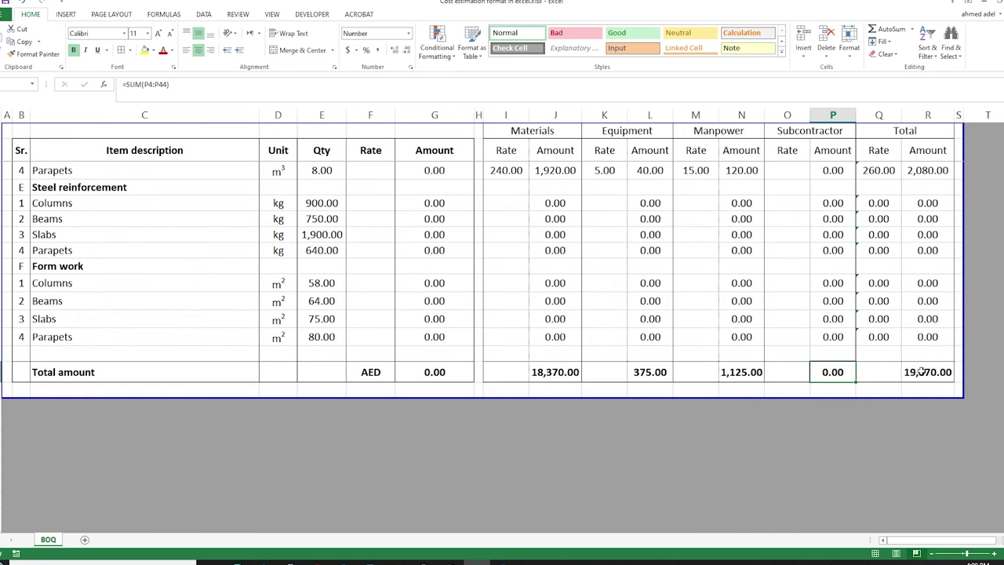
Step: Check the overall total amount against the Materials, Equipment, Manpower and Subcontractor totals in the Total amount row
click(916, 368)
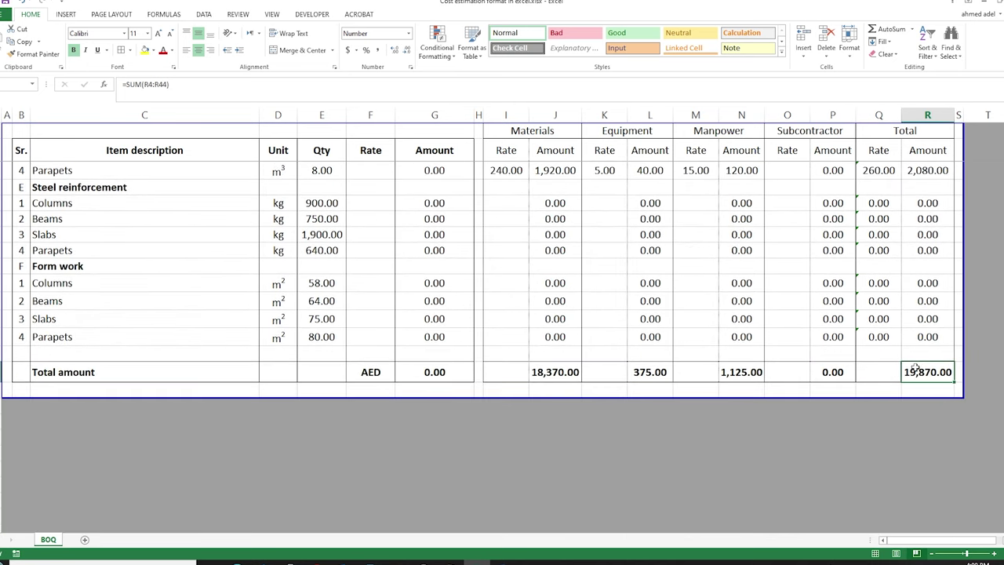
click(742, 375)
click(650, 374)
click(559, 374)
click(833, 373)
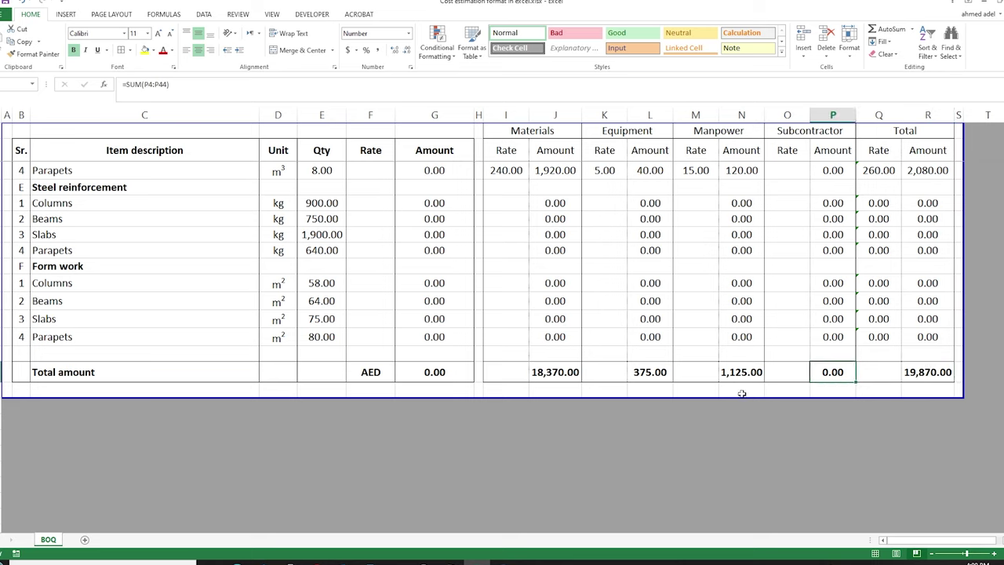
click(929, 375)
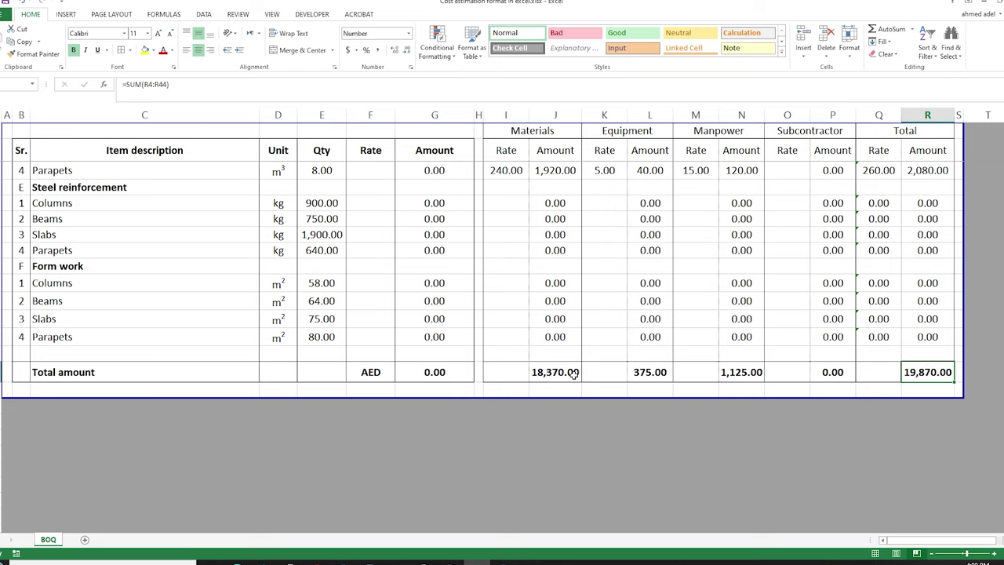
drag(576, 376, 734, 373)
click(932, 378)
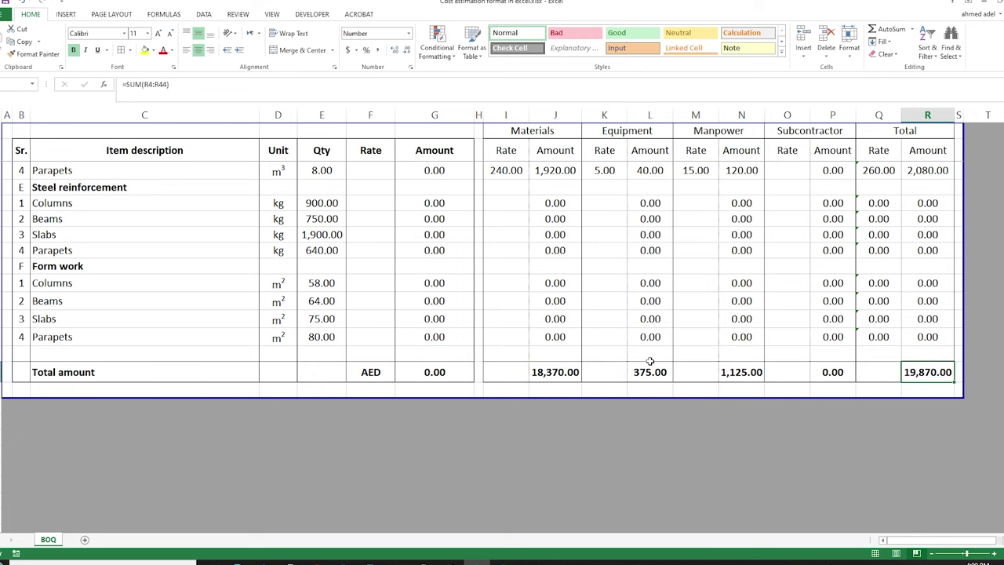
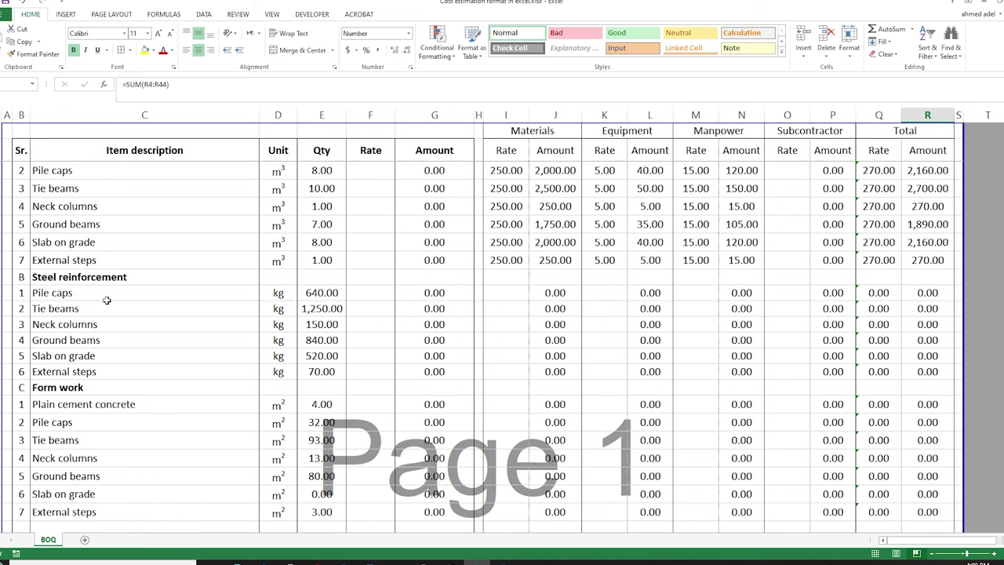
Step: Enter a Materials rate of 3.5 for all six substructure steel reinforcement items, from pile caps to external steps
click(509, 293)
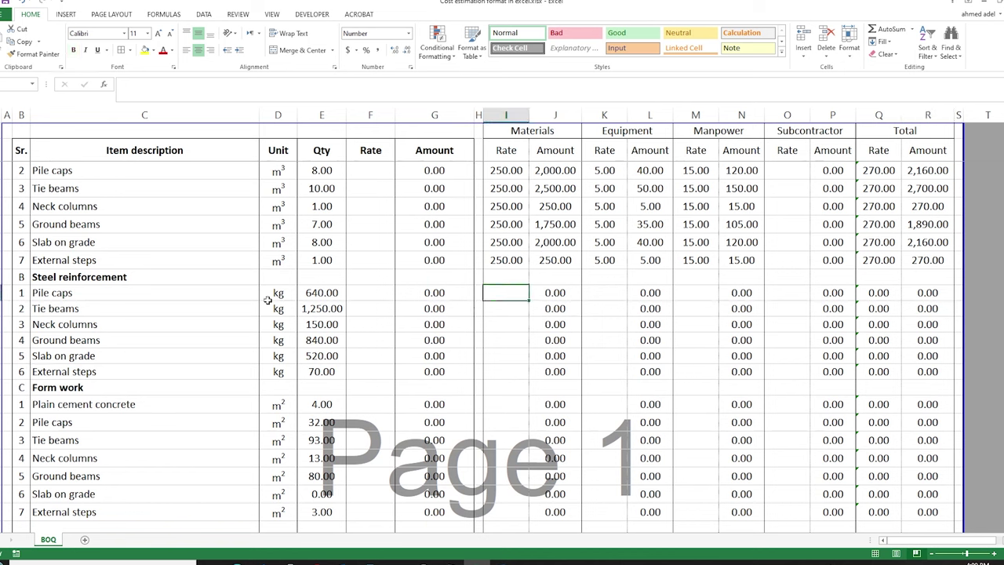
drag(276, 294, 279, 371)
click(505, 292)
text(3.5)
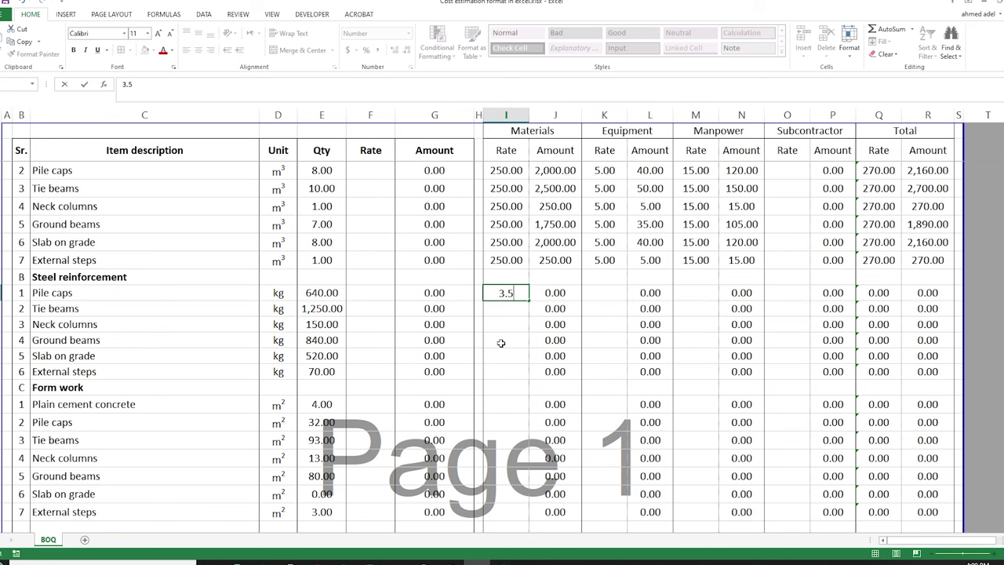
key(Return)
click(506, 293)
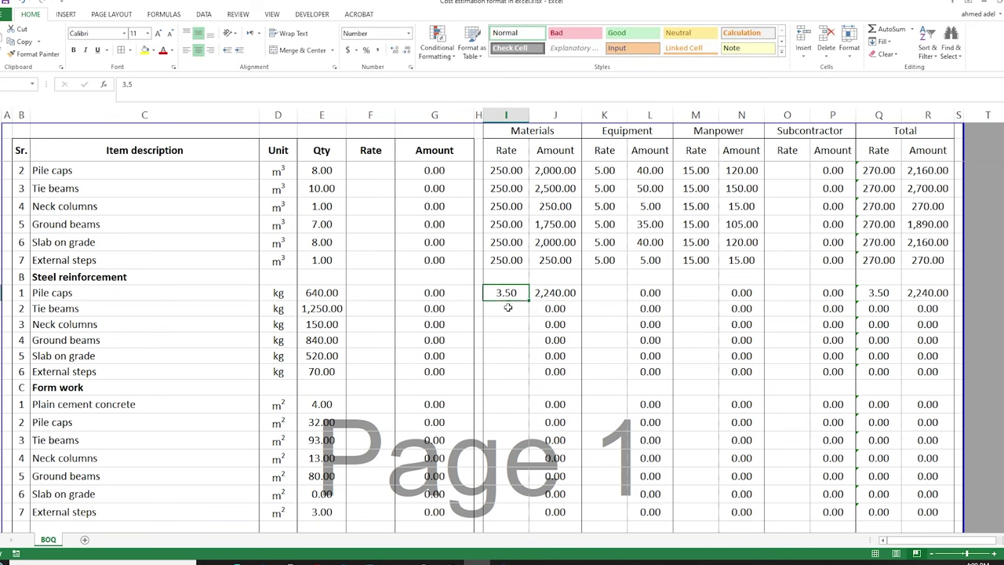
key(ctrl+c)
drag(507, 309, 507, 372)
key(ctrl+v)
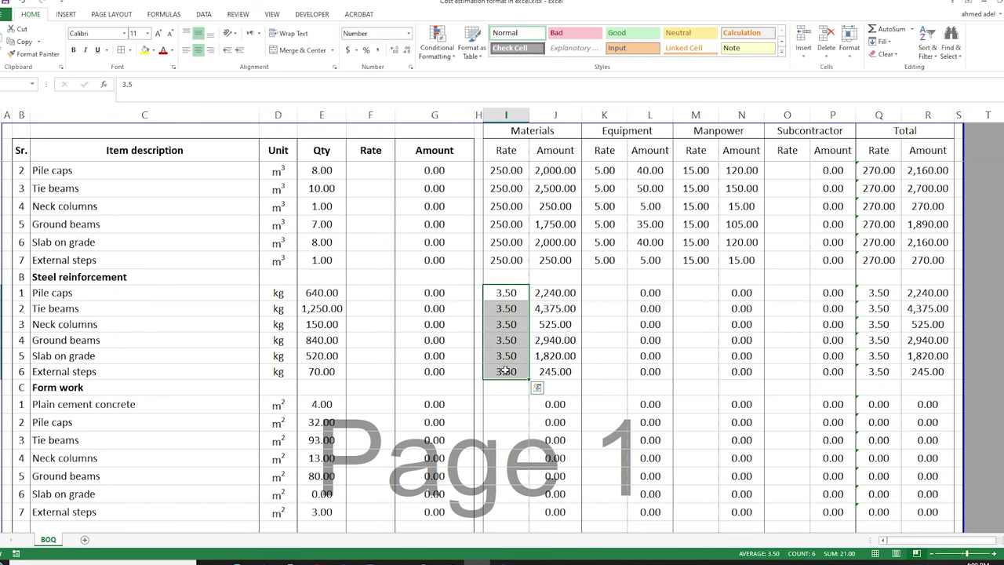
drag(506, 294, 512, 367)
Step: Fill the Equipment rate of all six substructure steel reinforcement items with 0.5
click(605, 292)
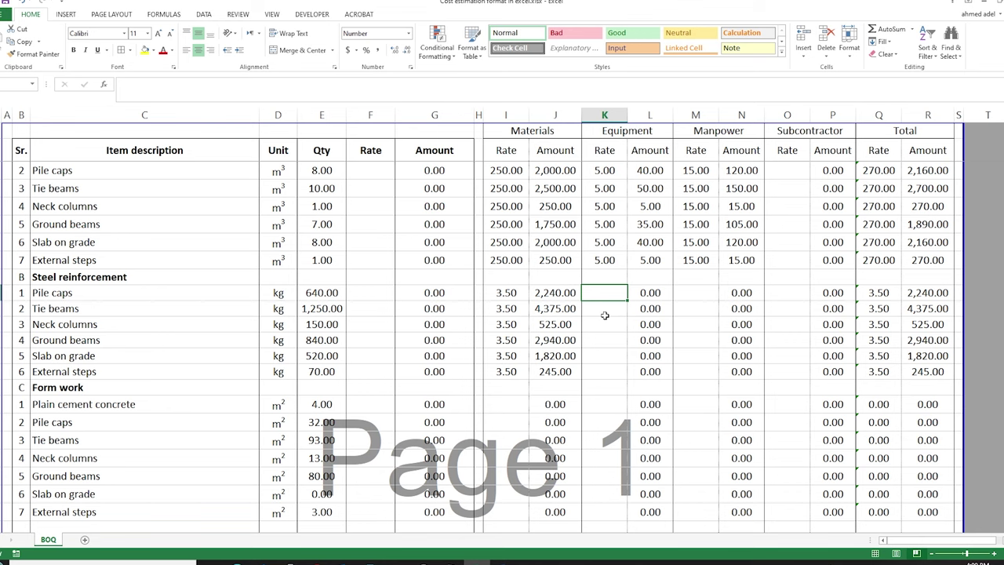
text(0.5)
key(Return)
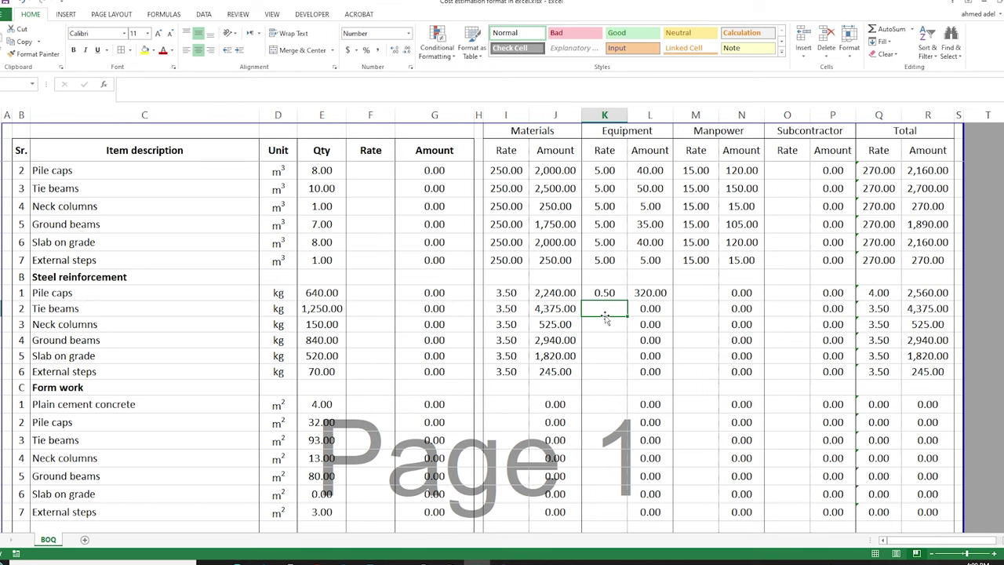
click(605, 293)
drag(605, 292, 605, 371)
key(ctrl+d)
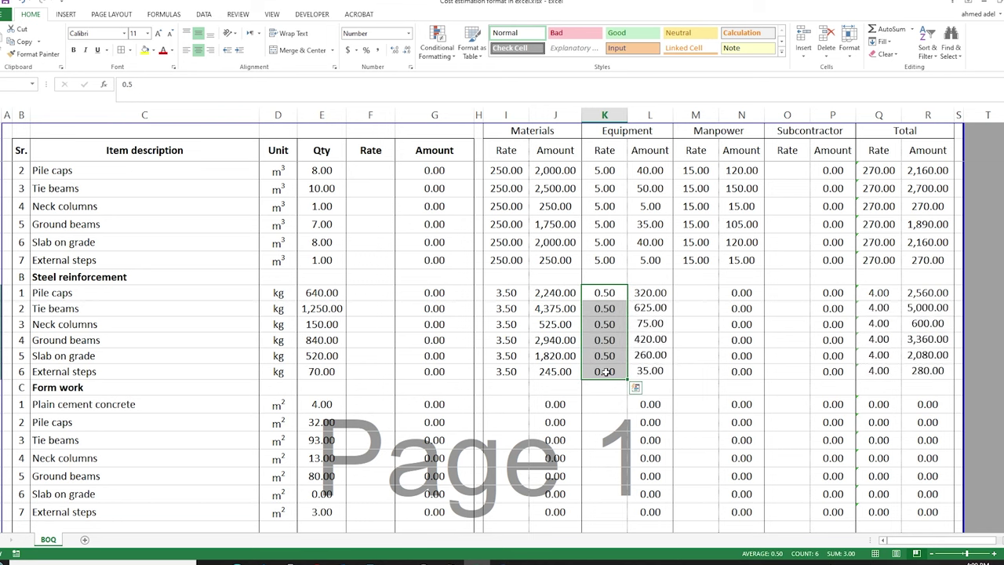
Step: Set the Equipment rate of all six substructure steel reinforcement items to 0.25
click(608, 291)
text(0.25)
key(Return)
click(608, 292)
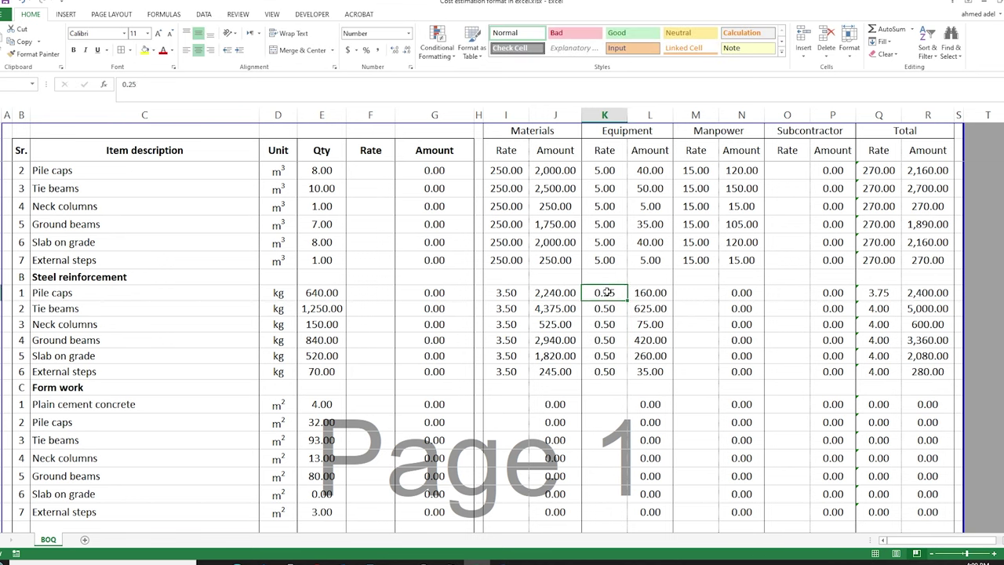
shift+click(606, 371)
key(ctrl+d)
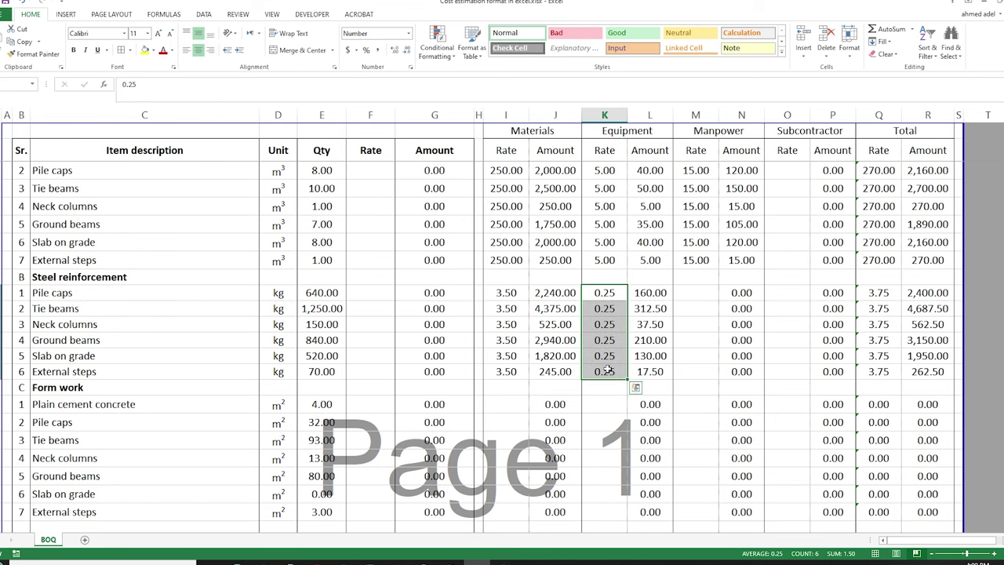
Step: Enter a Manpower rate of 0.4 for pile caps reinforcement and copy it to the other five substructure steel reinforcement items
click(695, 293)
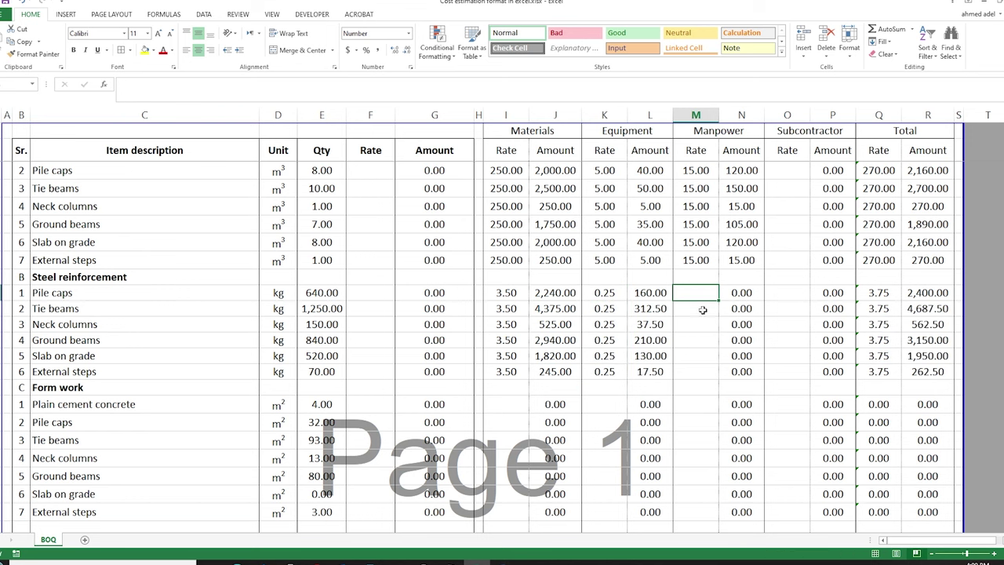
shift+click(693, 374)
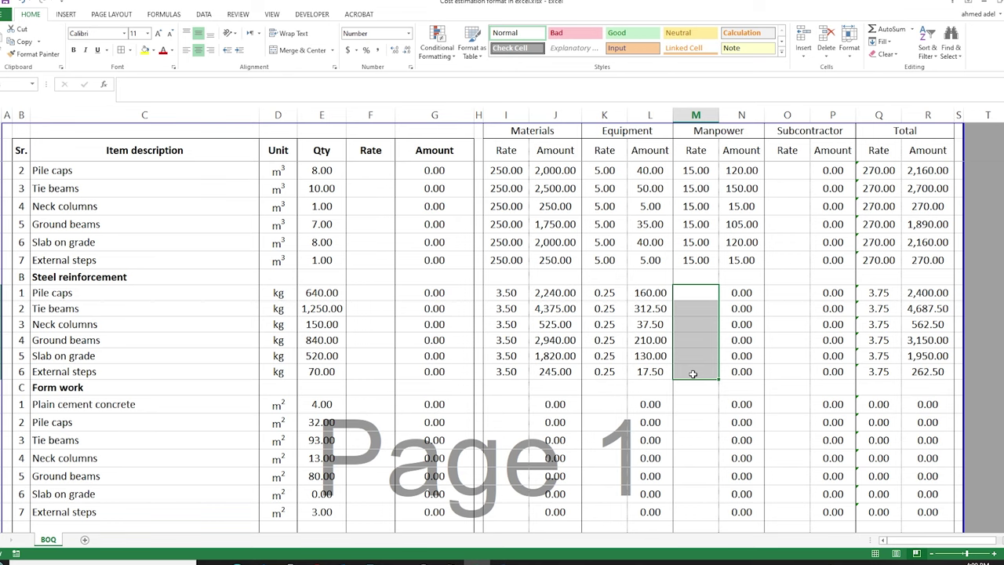
text(.4)
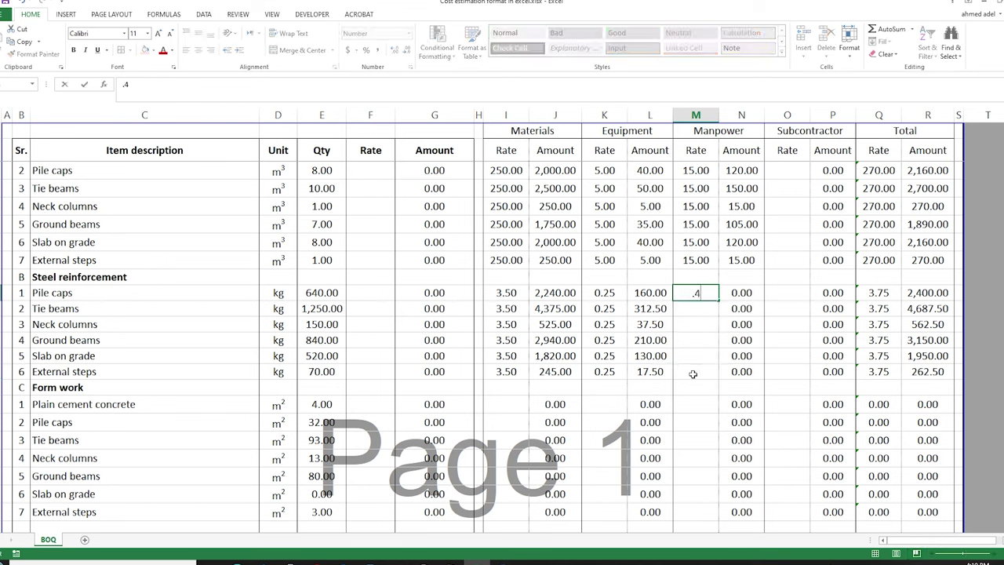
key(Return)
key(Up)
key(ctrl+c)
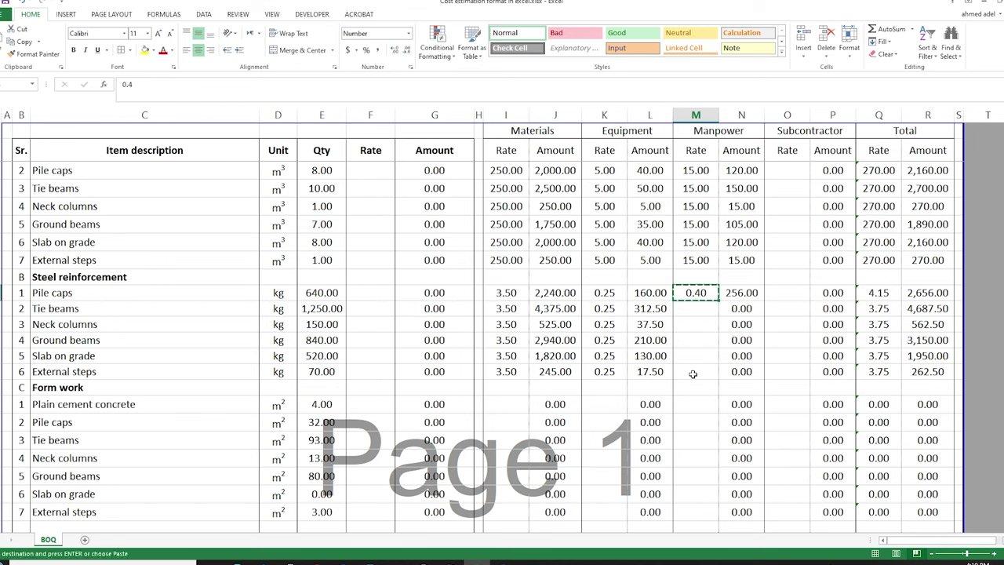
key(Down)
key(shift+Down)
shift+click(693, 374)
key(Return)
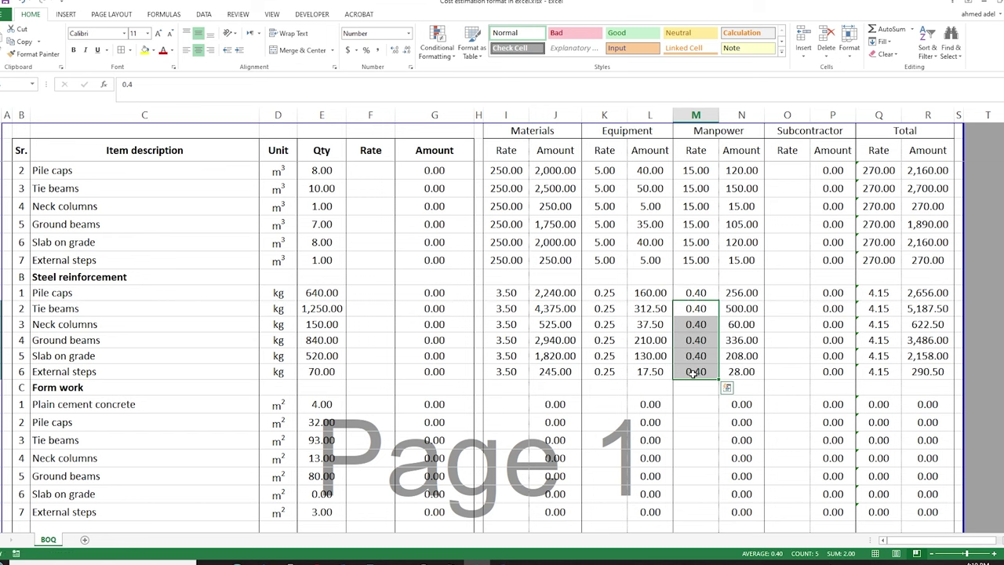
Step: Check the Total rates of the six substructure steel reinforcement items and the formula behind the pile caps rate
click(875, 293)
key(shift+Down)
key(shift+Down)
key(shift+Down)
key(shift+Down)
key(shift+Down)
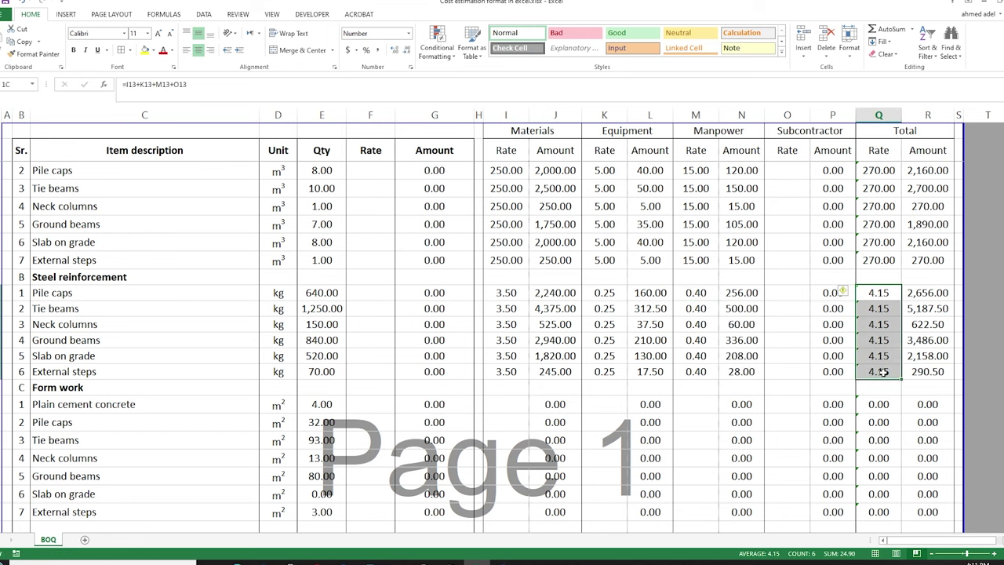
click(873, 292)
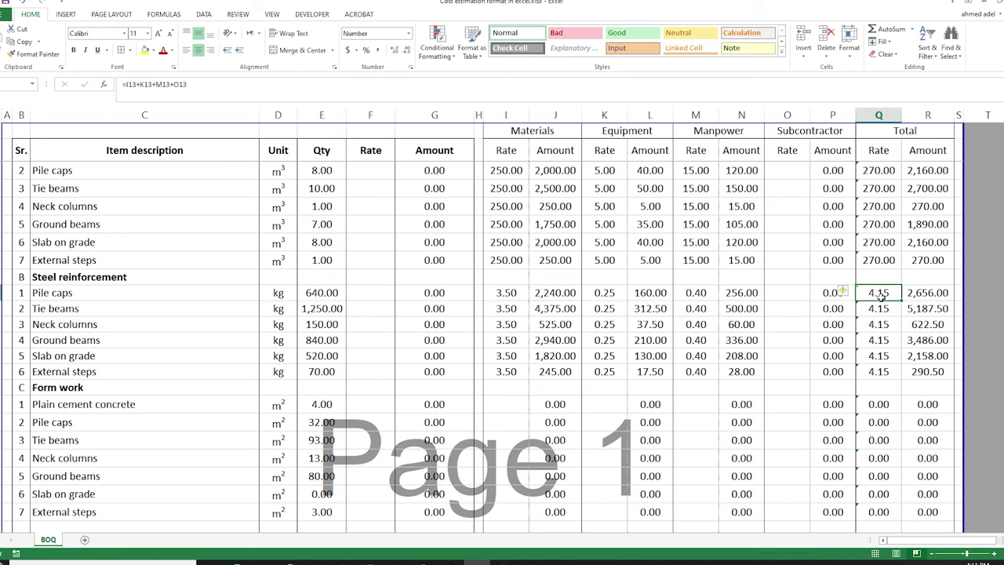
Step: Copy the pile caps reinforcement rates and amounts, Materials through Total, to the four superstructure steel reinforcement items
scroll(675, 353, down, 1)
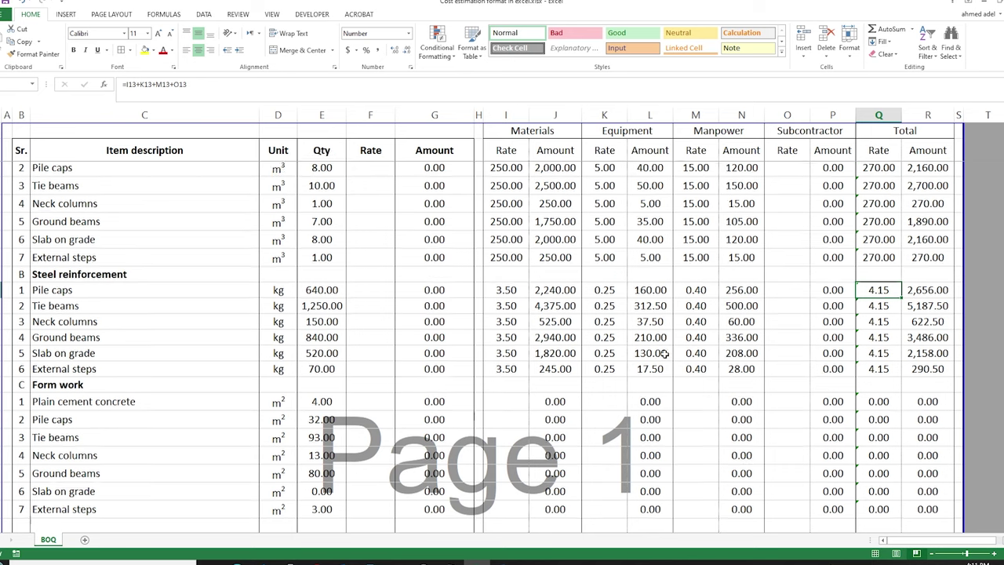
click(507, 237)
drag(508, 236, 934, 239)
key(ctrl+c)
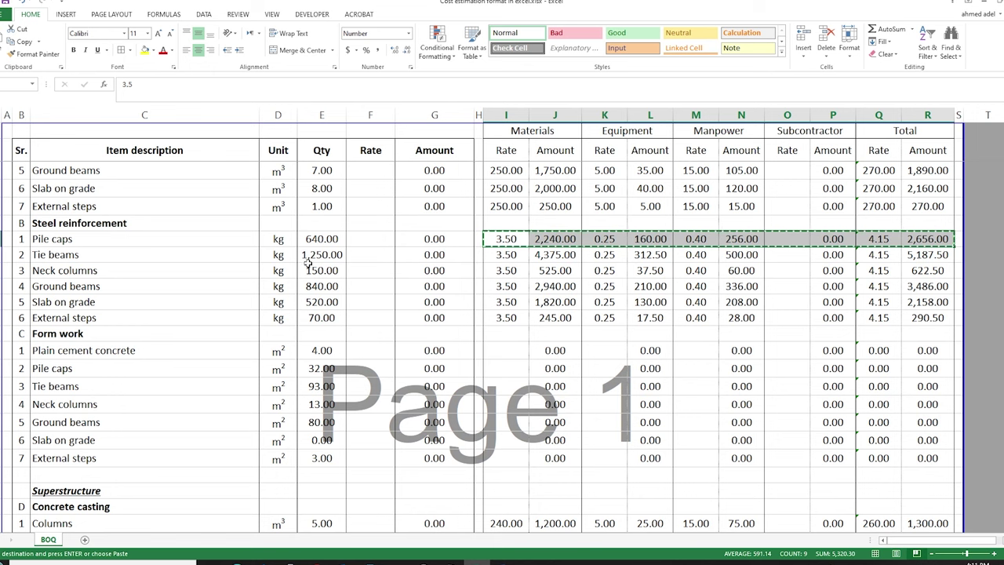
scroll(502, 345, down, 6)
drag(497, 303, 502, 351)
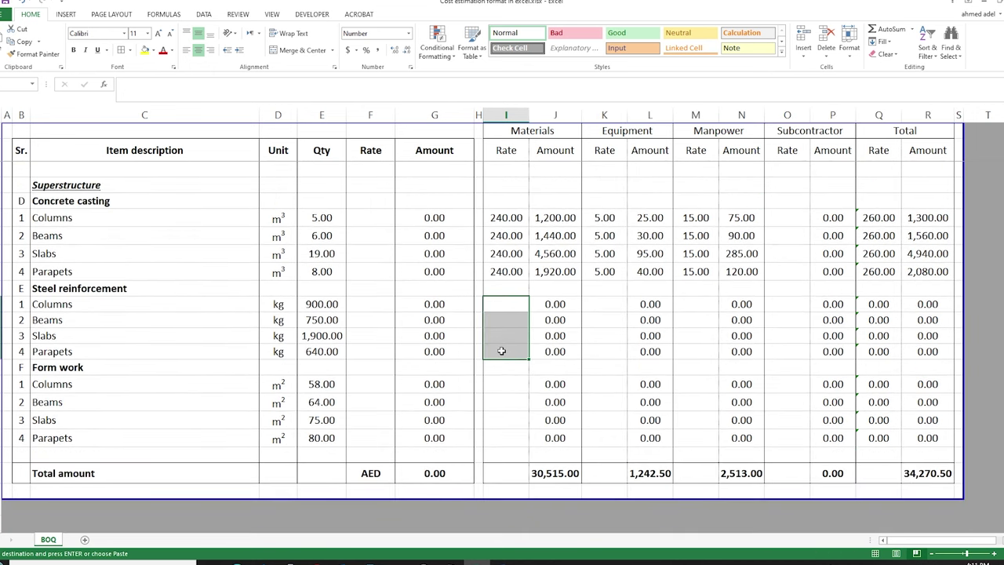
key(ctrl+v)
Step: Enter a Materials rate of 18 for plain cement concrete form work and copy it to the other six substructure form work items
scroll(502, 350, up, 5)
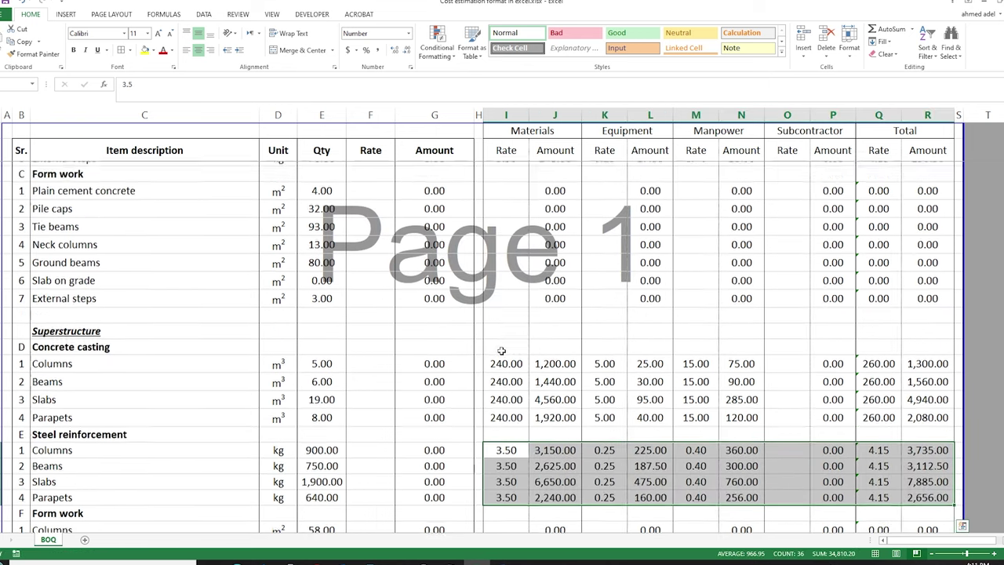
click(506, 298)
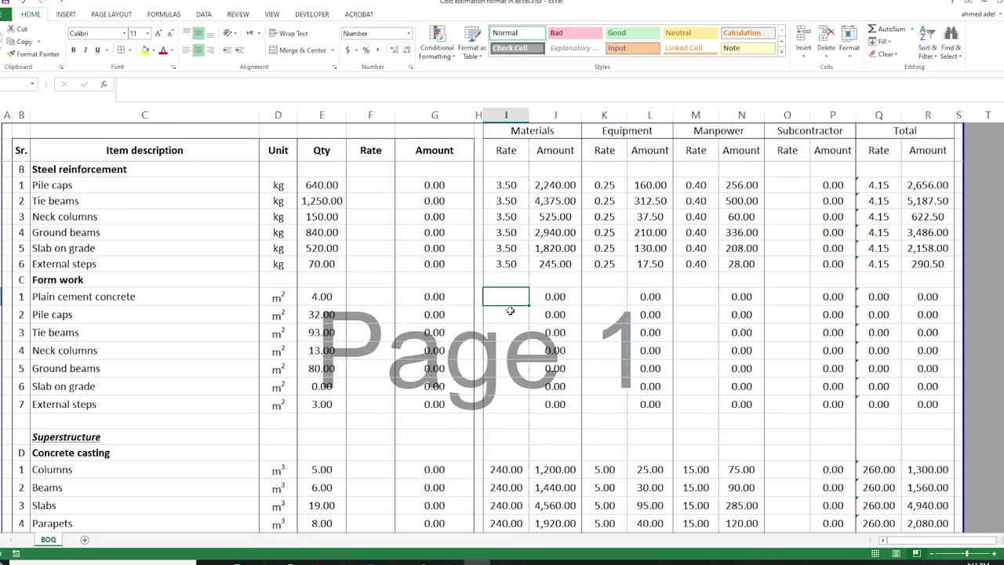
text(18)
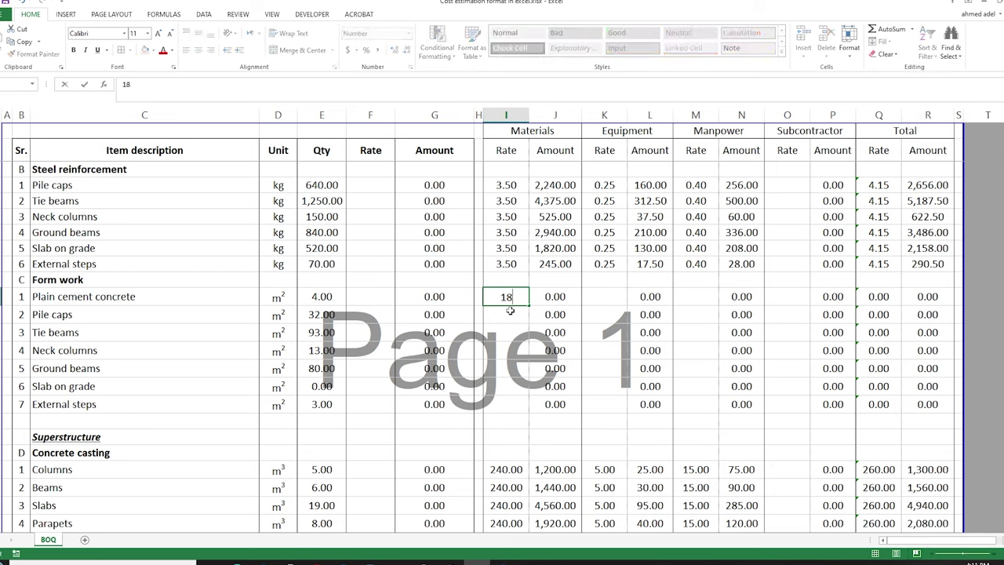
key(Return)
key(Up)
key(shift+Down)
key(shift+Down)
key(shift+Down)
key(shift+Down)
key(shift+Down)
key(shift+Down)
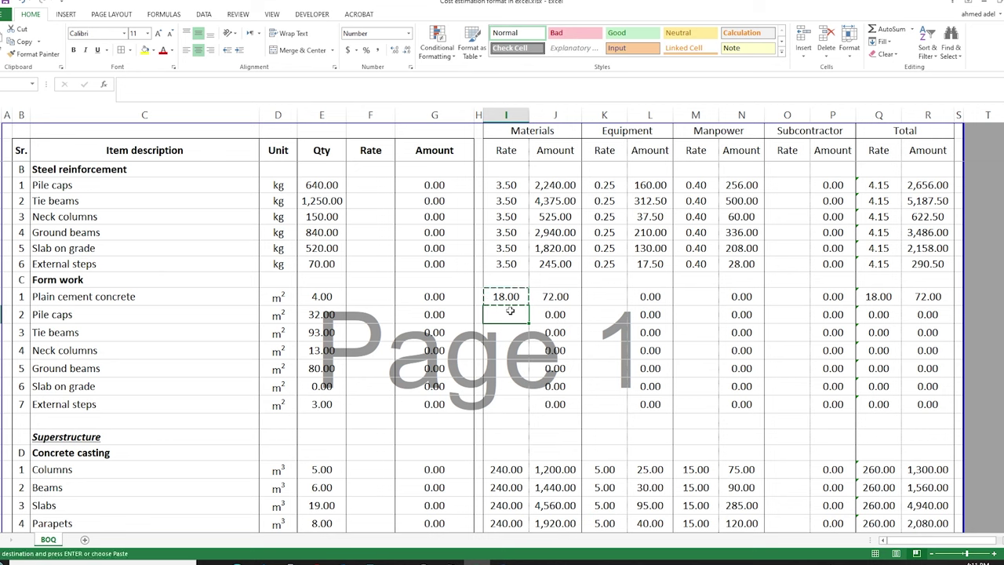
key(ctrl+d)
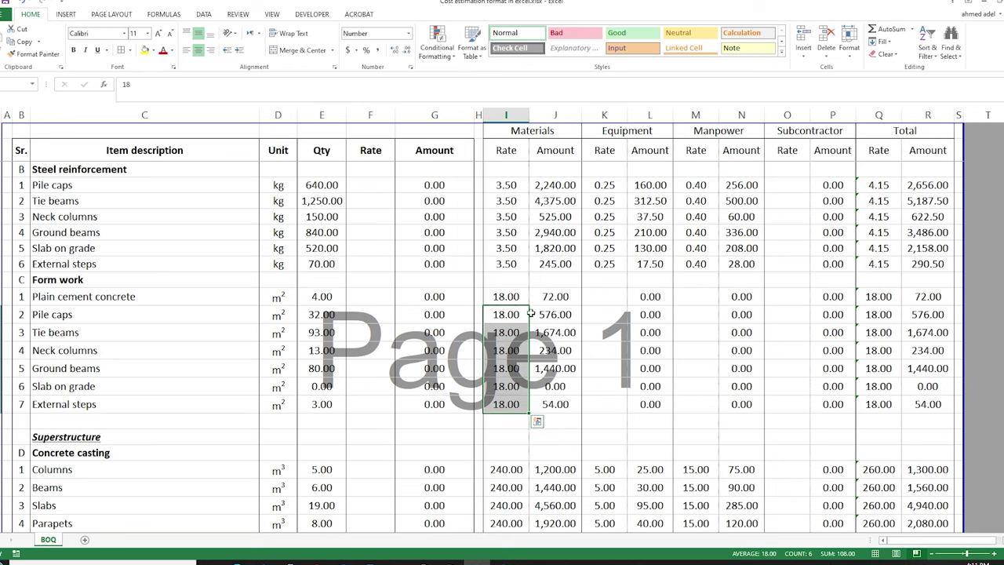
Step: Fill the Equipment rate of all seven substructure form work items with 2
click(606, 298)
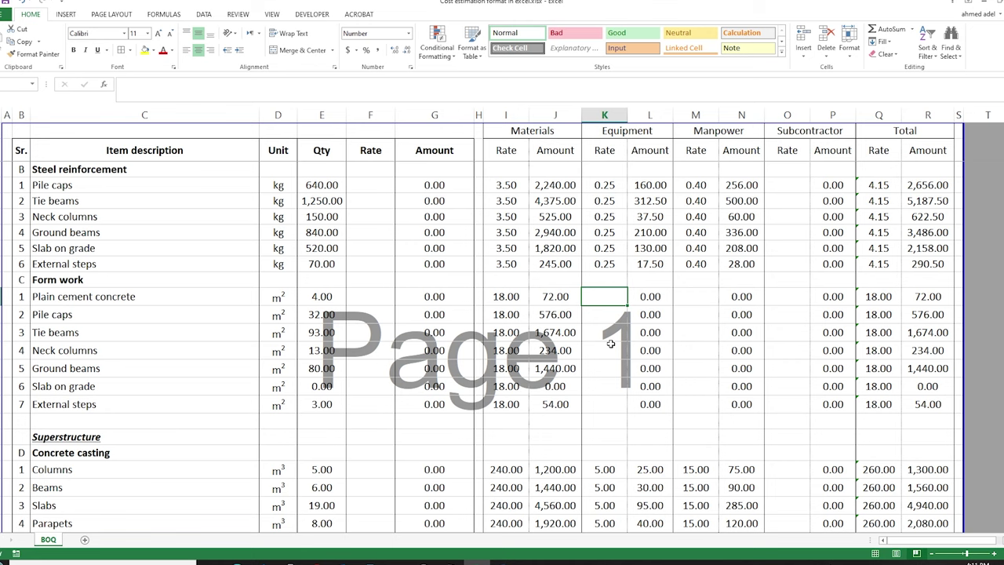
text(2)
key(Return)
click(594, 301)
drag(627, 304, 611, 407)
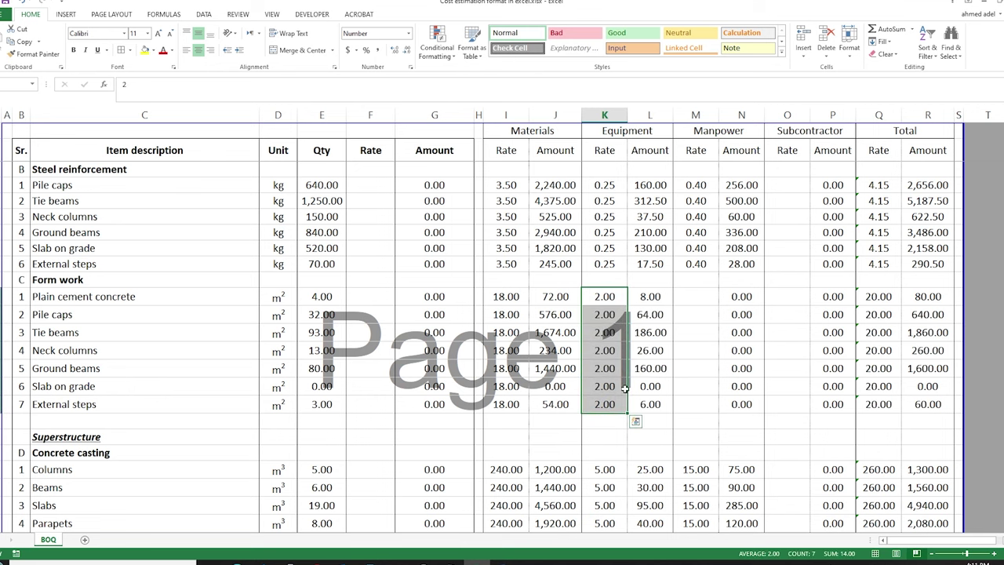
Step: Fill the Manpower rate of all seven substructure form work items with 12 and check their Total rates
click(692, 301)
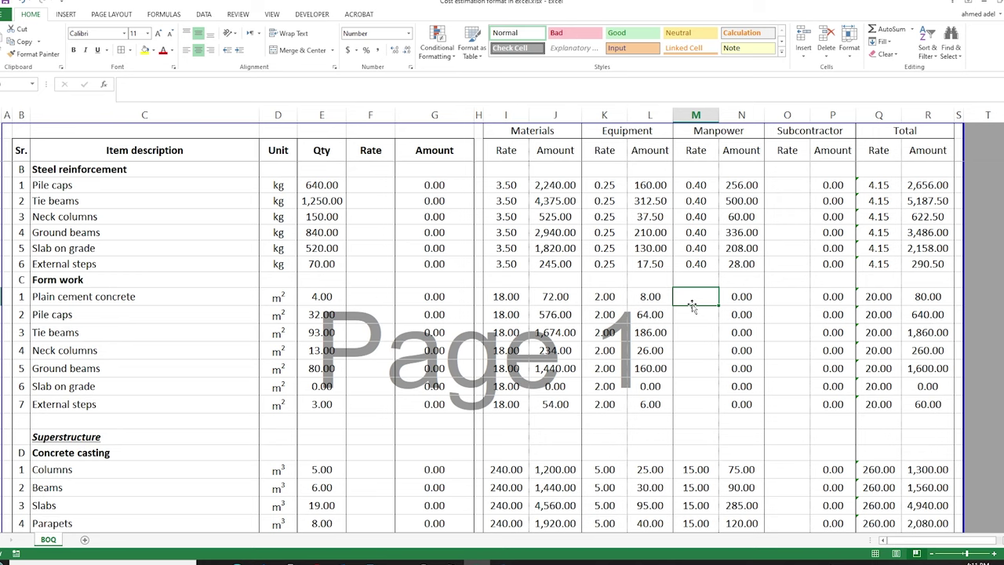
text(12)
key(Return)
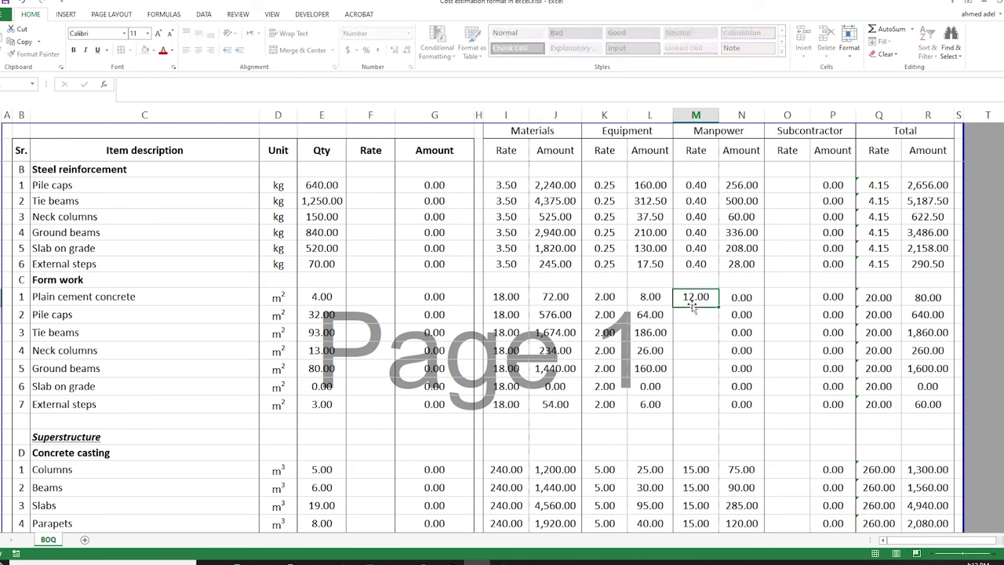
click(691, 301)
click(692, 308)
key(shift+Down)
key(shift+Down)
key(shift+Down)
key(shift+Down)
key(shift+Down)
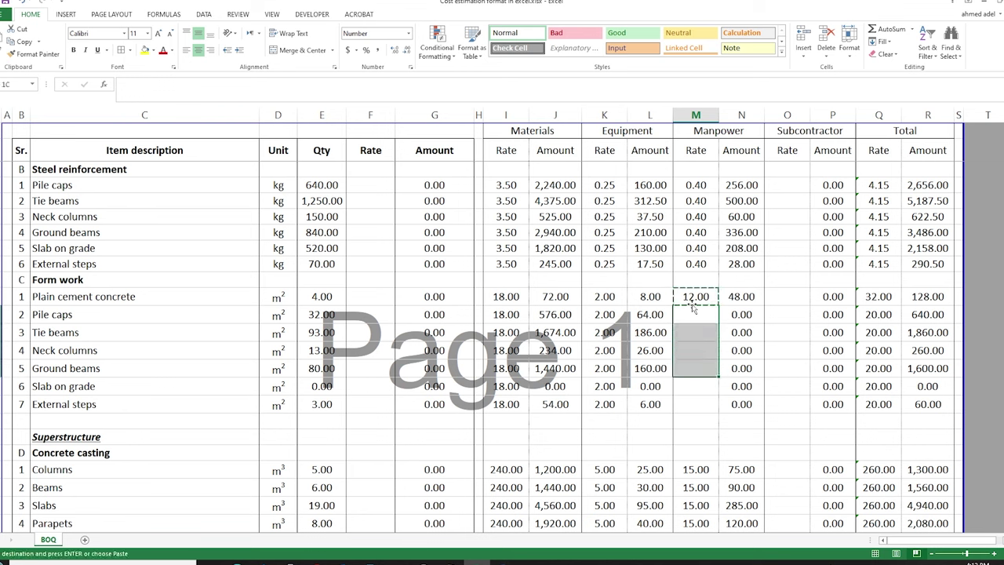
key(ctrl+v)
drag(878, 296, 885, 404)
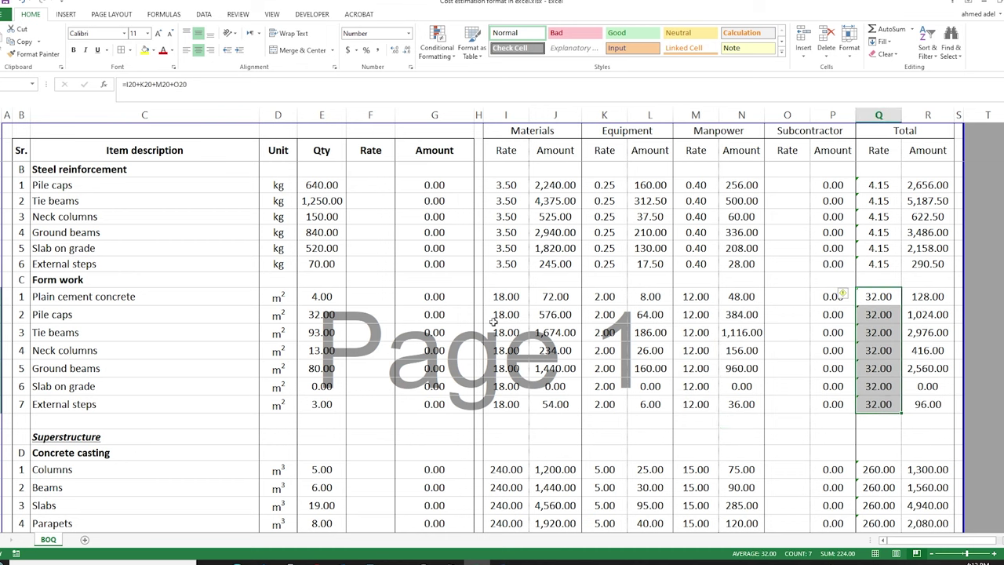
Step: Copy the plain cement concrete form work rates and amounts to the four superstructure form work items, and autofit the Manpower Amount column
drag(506, 297, 928, 298)
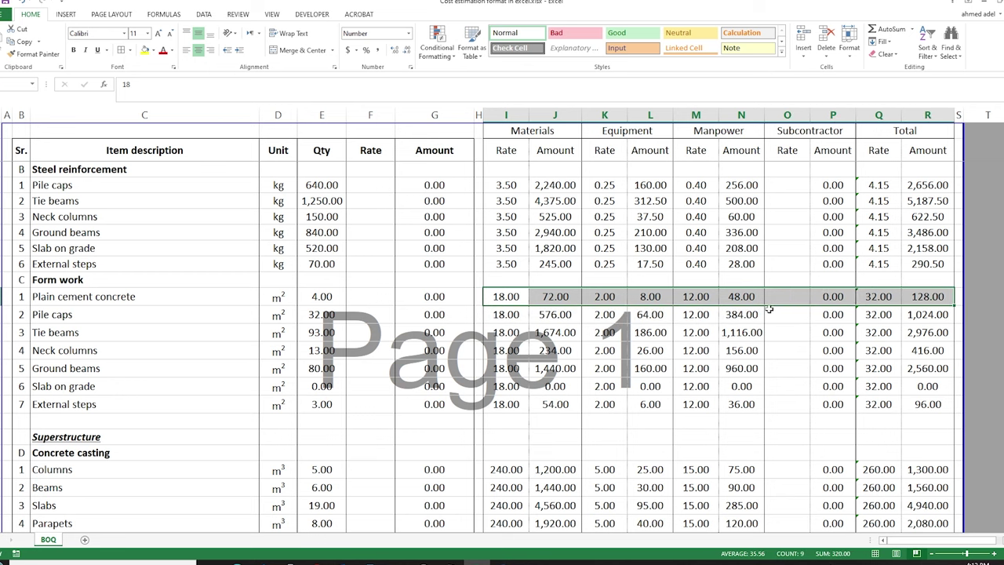
key(ctrl+c)
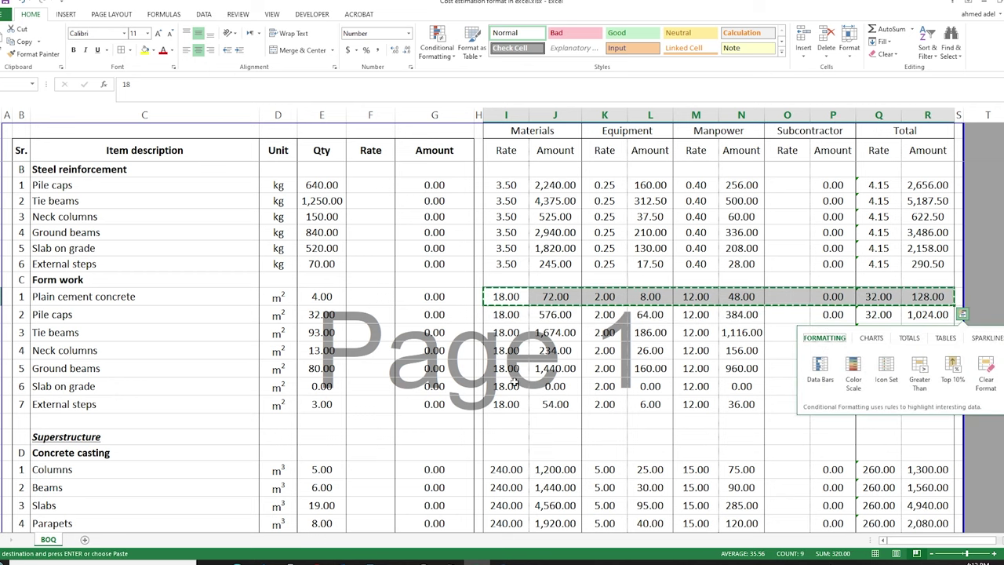
scroll(507, 386, down, 5)
drag(504, 382, 504, 436)
key(ctrl+v)
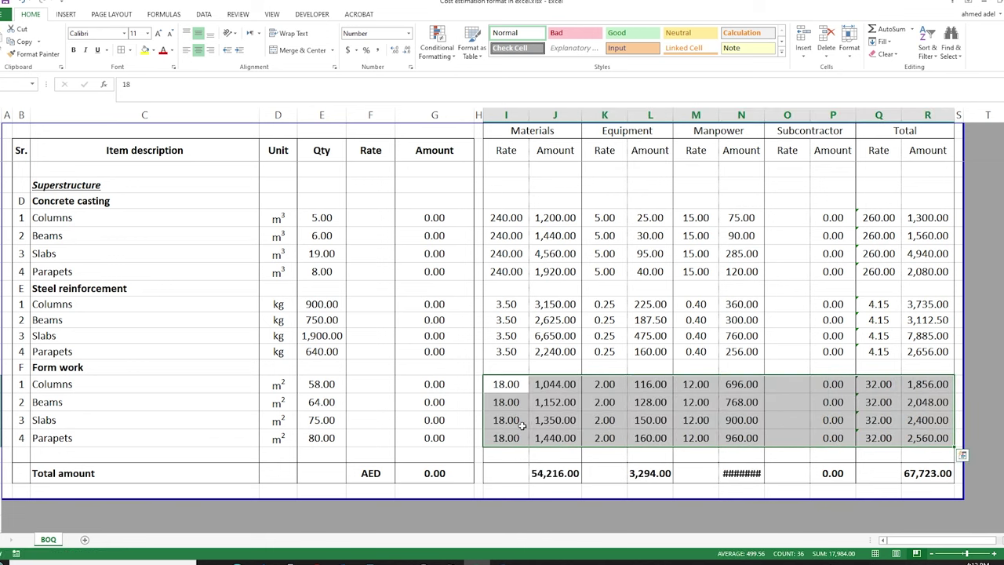
double_click(763, 114)
click(728, 363)
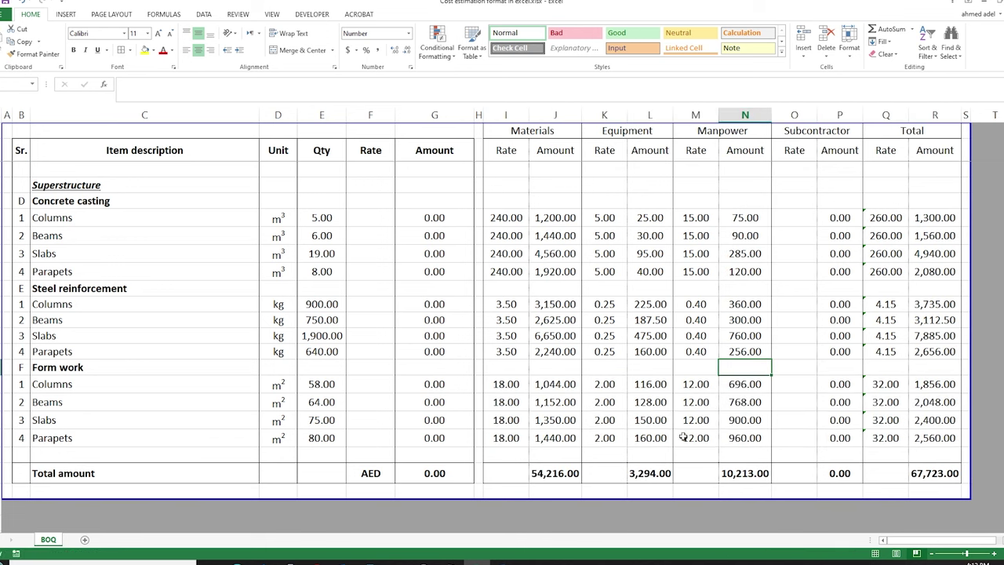
Step: Check the total amounts for Materials, Equipment, Manpower, Subcontractor and Total, and review the Subcontractor rate column
click(550, 474)
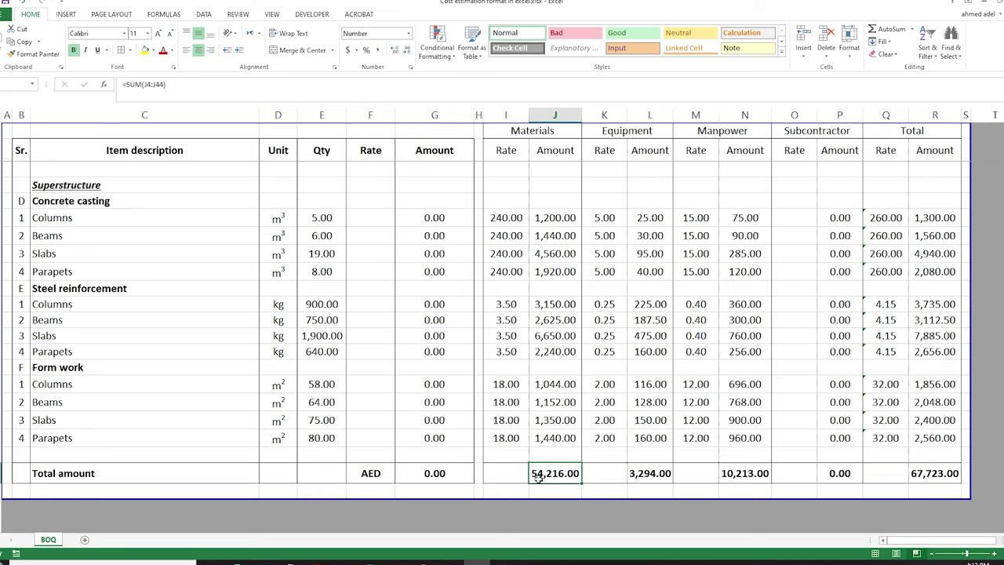
click(655, 467)
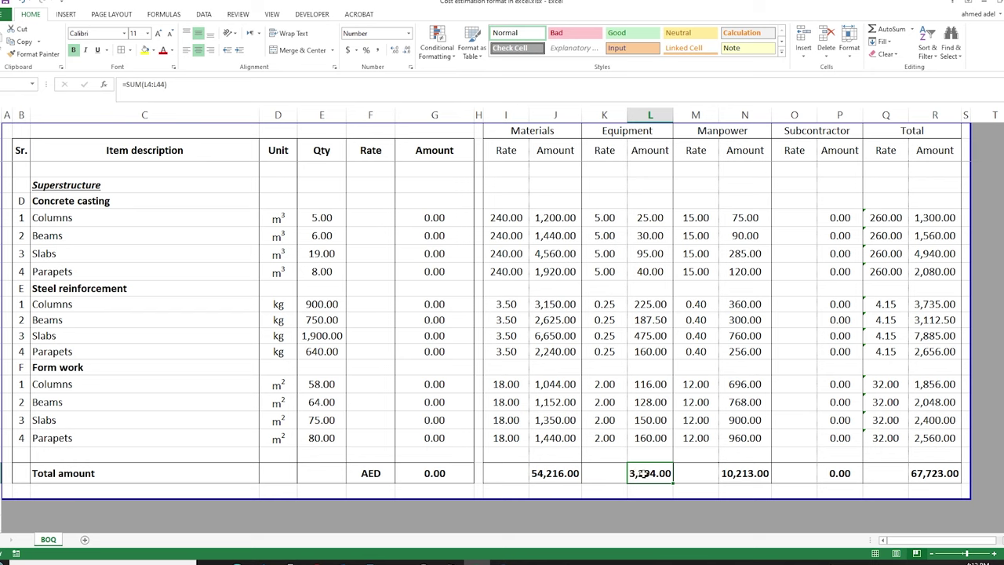
click(732, 480)
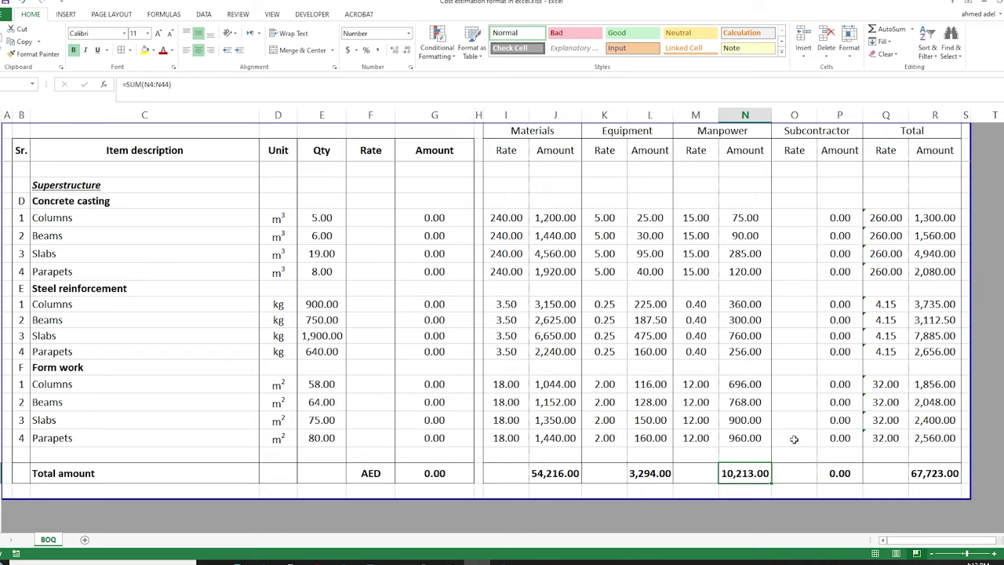
drag(794, 439, 789, 193)
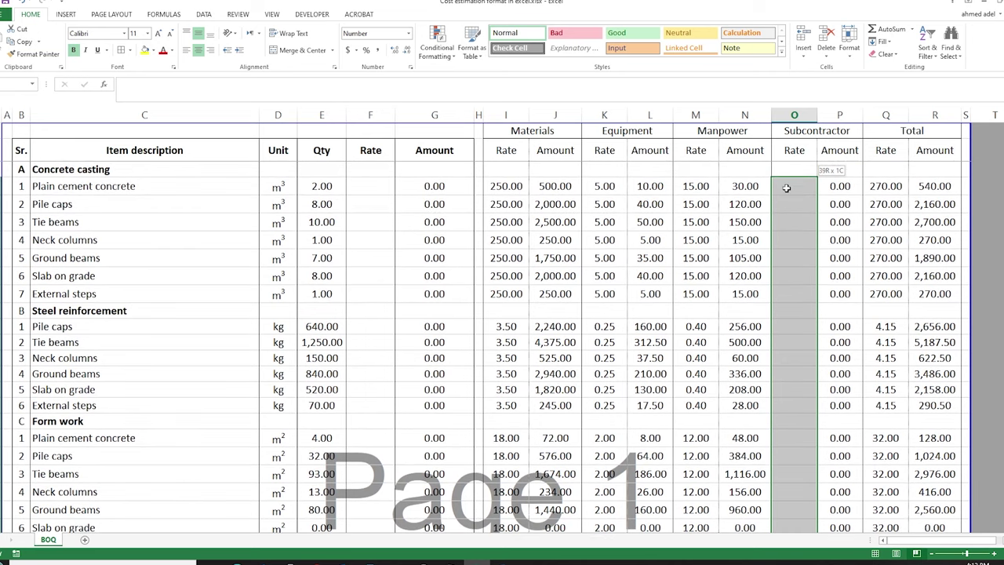
click(791, 203)
scroll(784, 377, down, 15)
click(851, 408)
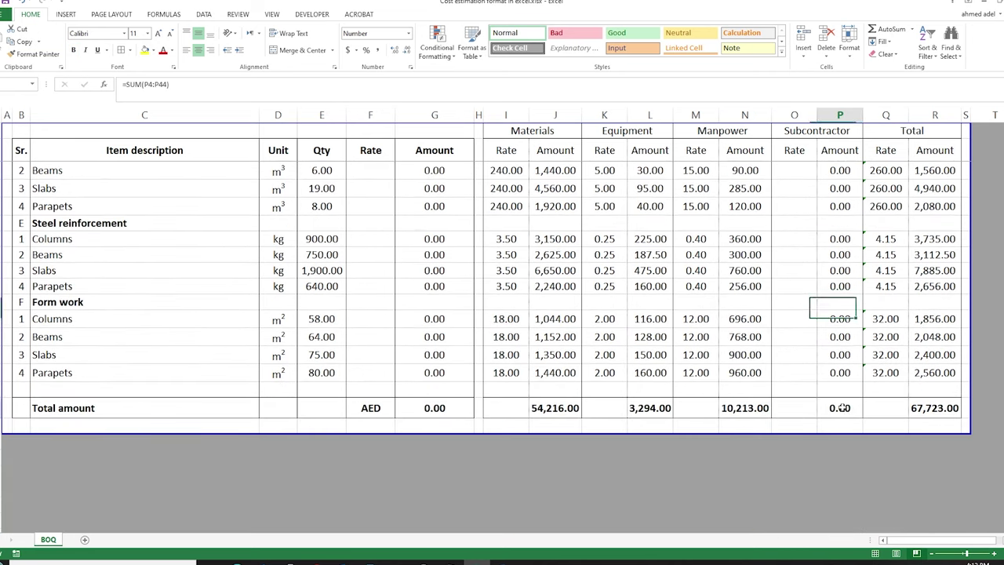
click(928, 410)
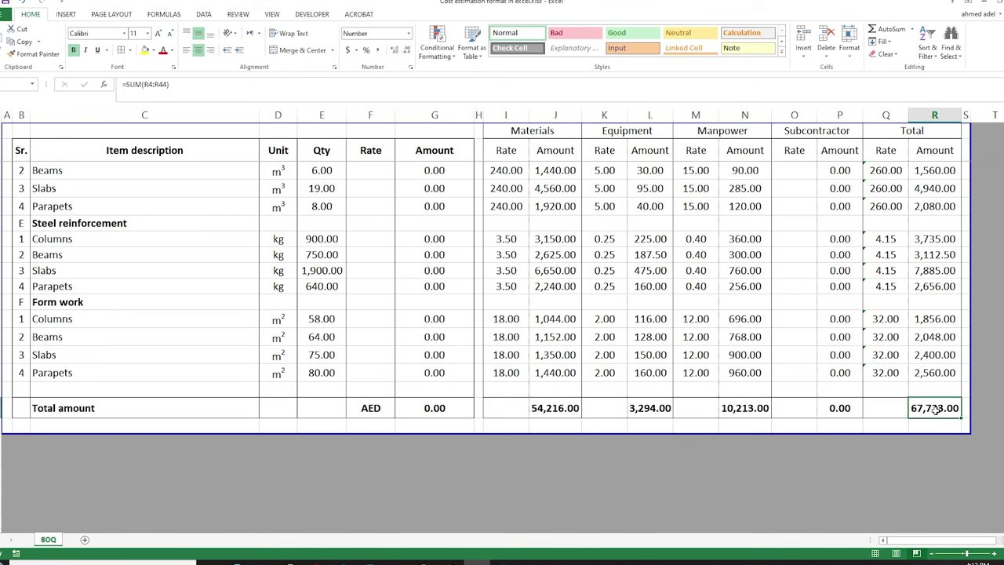
scroll(797, 362, up, 12)
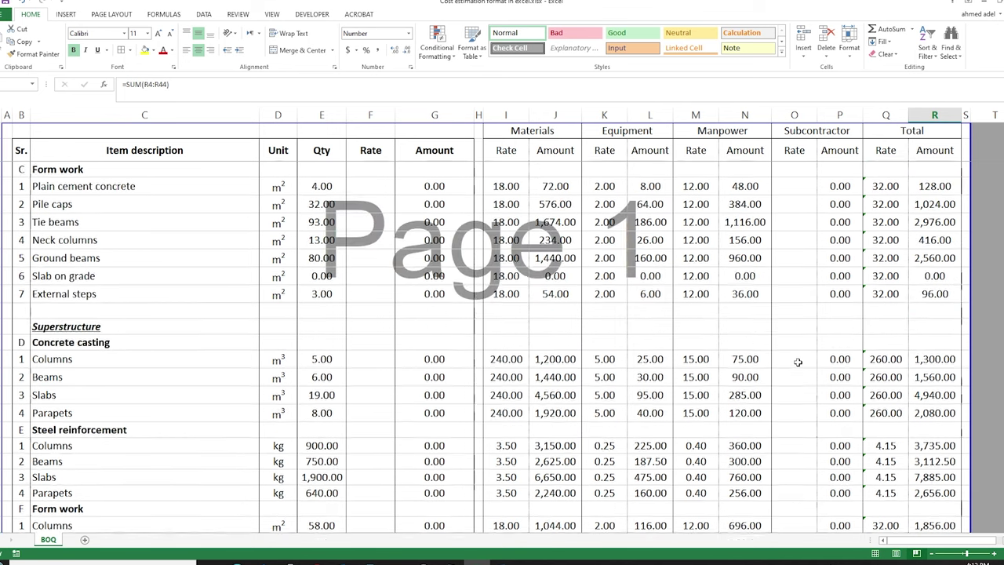
scroll(798, 361, down, 9)
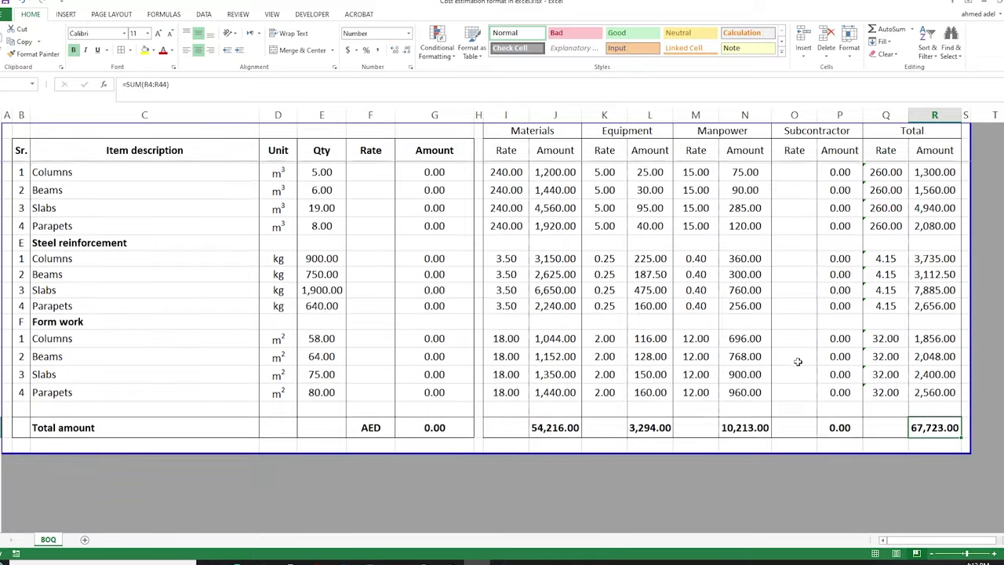
scroll(797, 361, up, 3)
scroll(798, 361, up, 6)
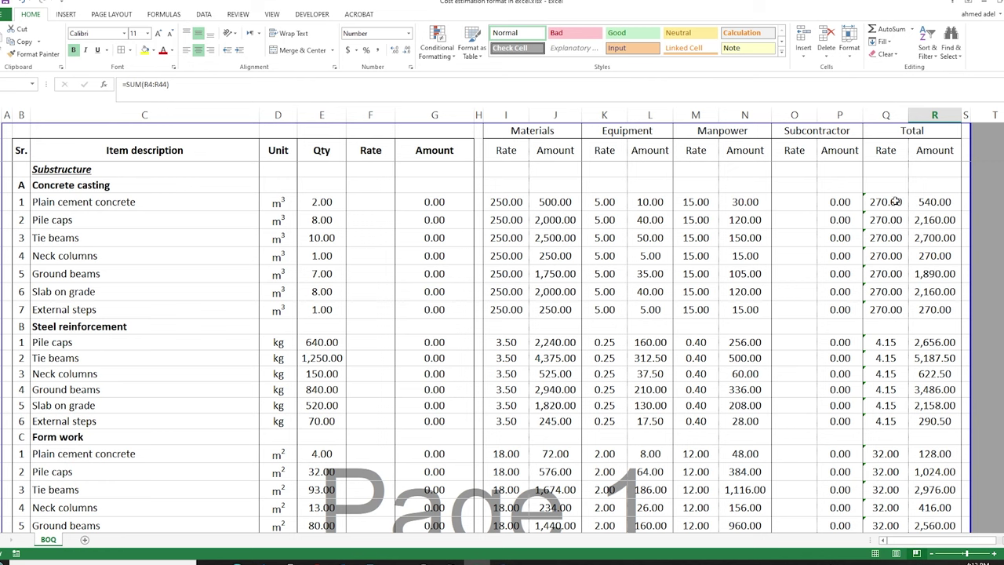
Step: Link the Rate of plain cement concrete casting directly to its Total rate with the formula =Q5
click(366, 200)
text(=)
click(882, 202)
key(Return)
click(371, 202)
key(ctrl+c)
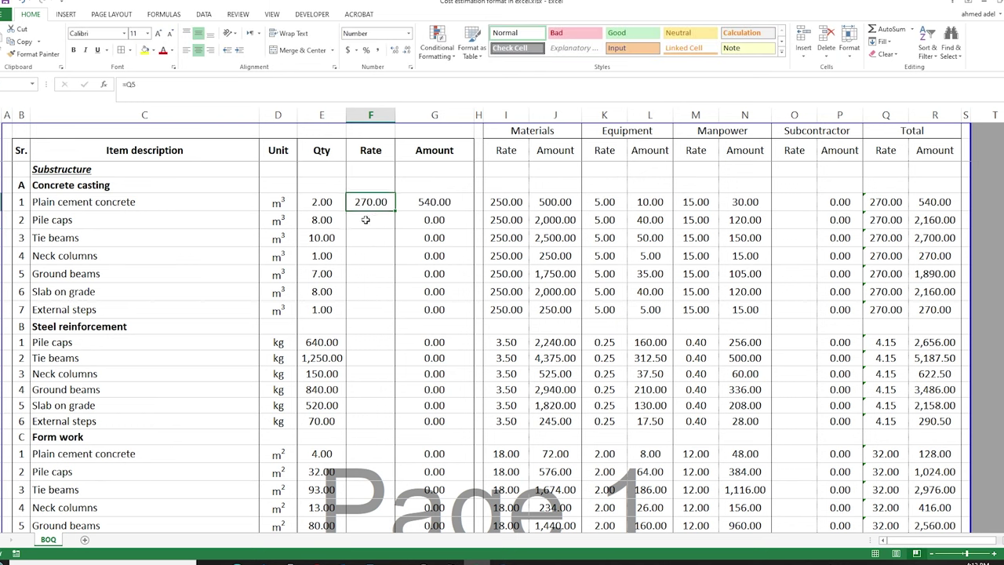
Step: Set the Rate of plain cement concrete casting to 1.15 times its Total rate with the formula =1.15*Q5
text(=)
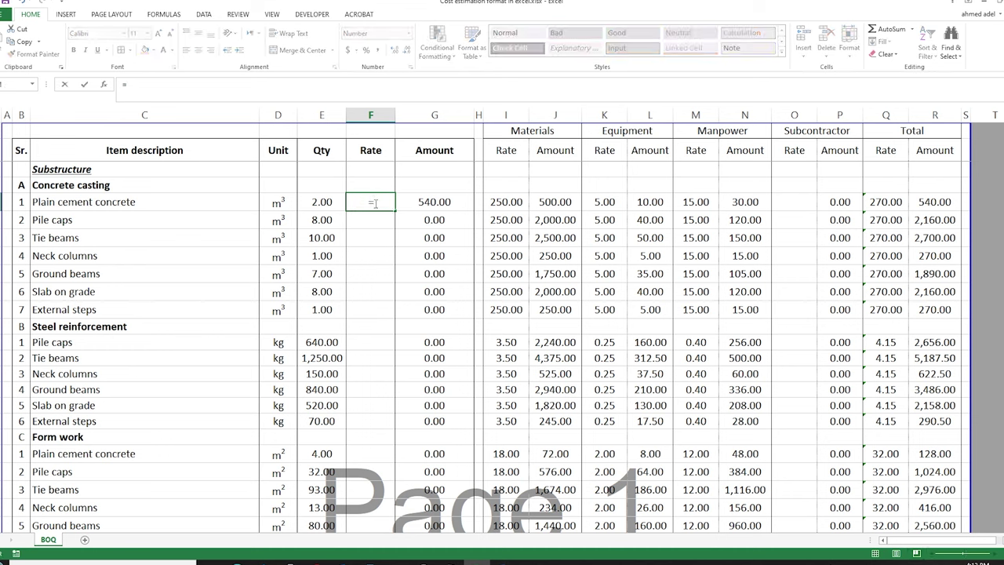
text(1.15*)
click(882, 203)
key(Return)
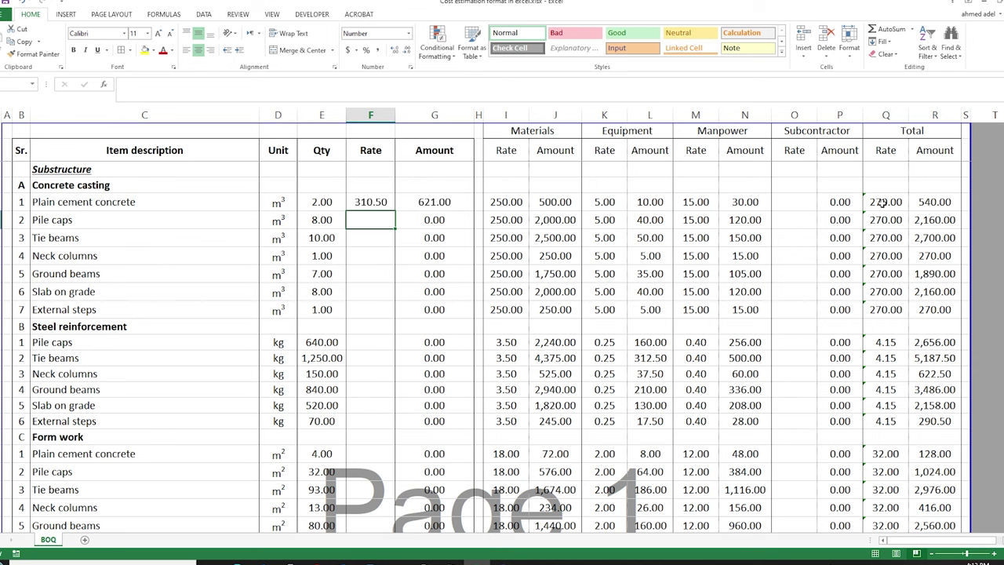
Step: Copy the marked-up Rate as formulas only to all other substructure and superstructure items, and check the overall Total amount
click(374, 204)
key(ctrl+c)
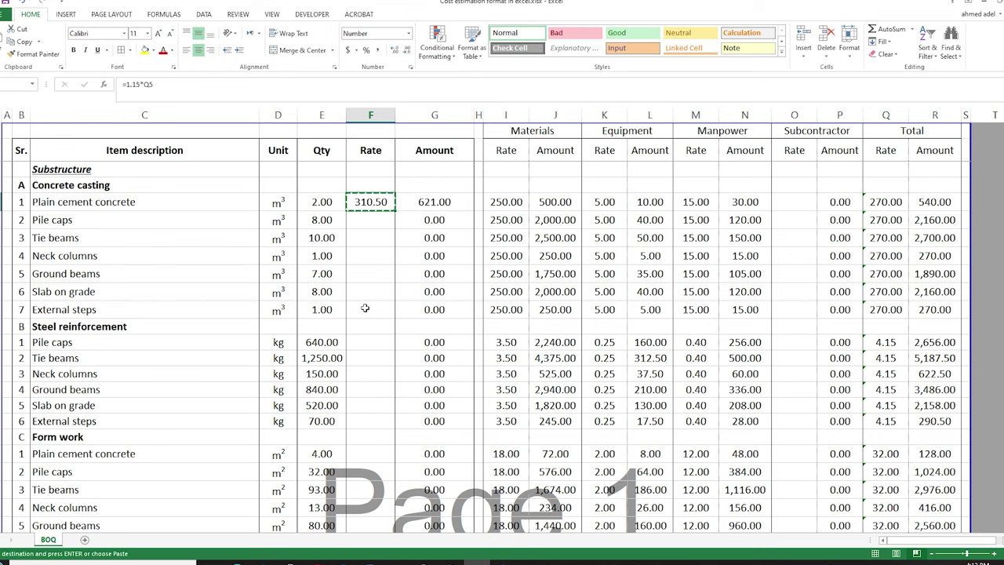
shift+click(364, 308)
ctrl+click(363, 342)
scroll(364, 424, down, 3)
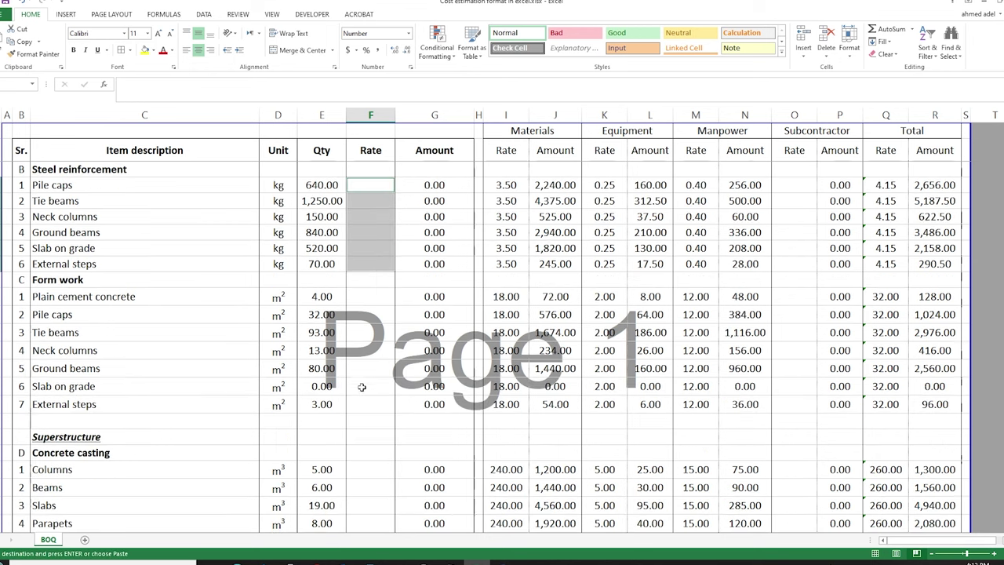
drag(364, 298, 365, 406)
scroll(365, 368, down, 3)
drag(365, 325, 363, 457)
ctrl+click(365, 412)
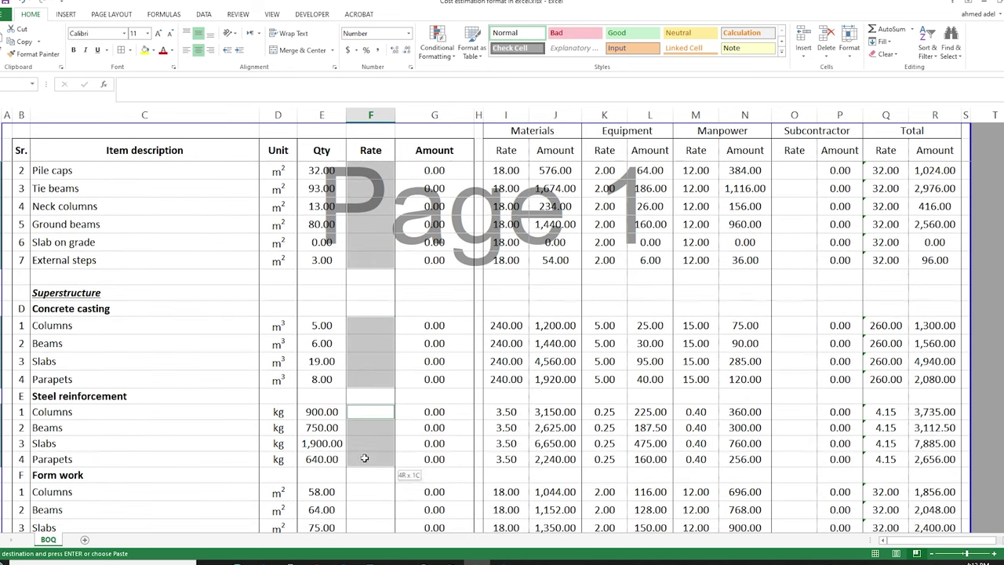
scroll(366, 413, down, 2)
drag(367, 383, 365, 437)
key(ctrl+alt+v)
key(f)
key(Return)
click(433, 471)
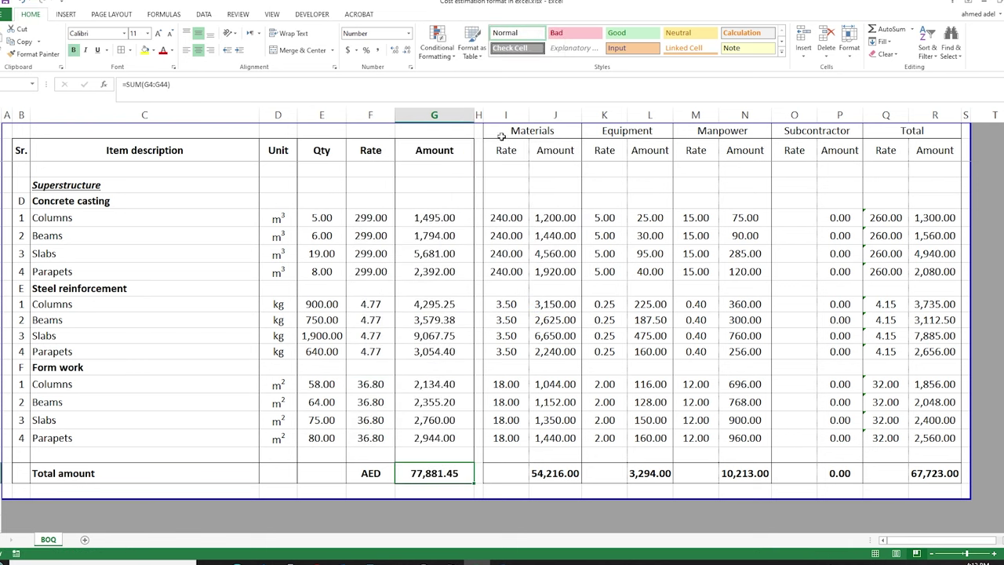
Step: Hide the cost breakdown columns I through R, Materials to Total, and review the remaining bill of quantities
drag(506, 115, 929, 110)
right_click(929, 110)
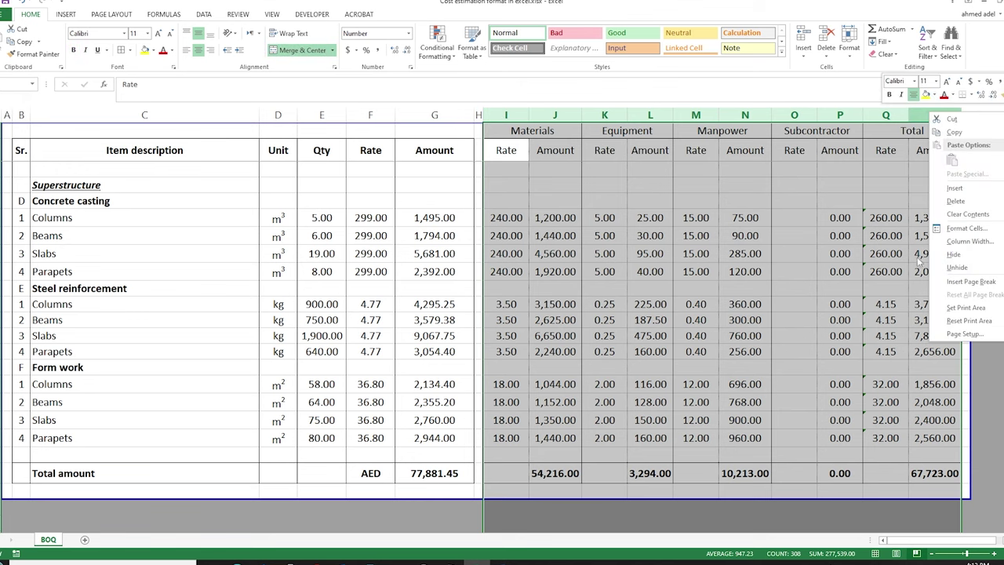
click(403, 320)
key(ctrl+shift+Down)
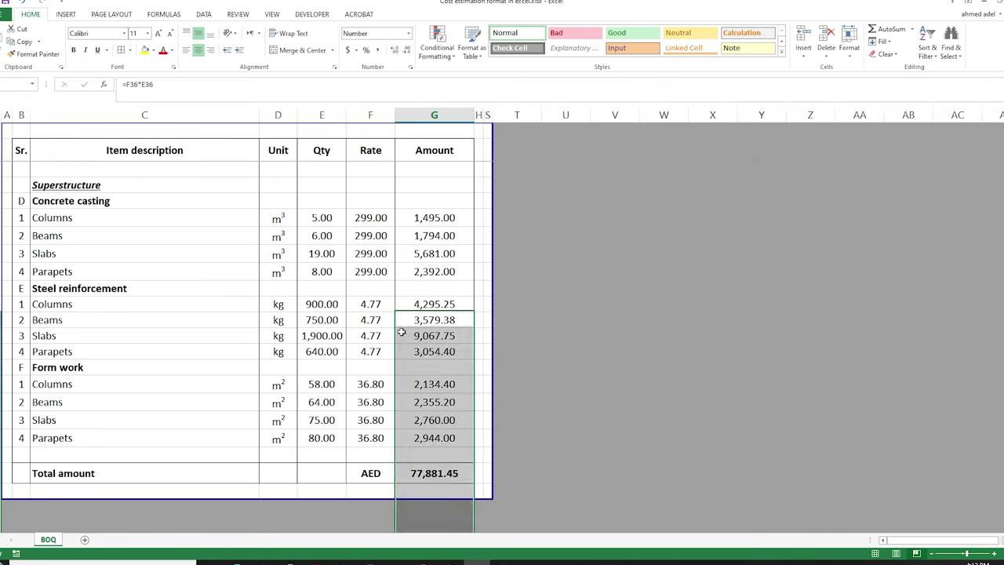
click(196, 340)
scroll(277, 336, up, 8)
scroll(416, 355, down, 9)
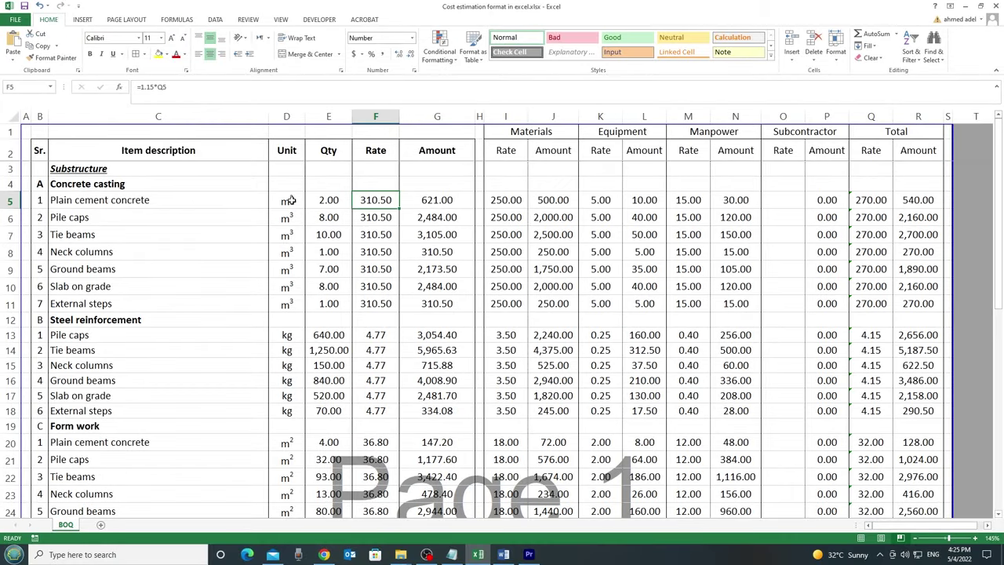
Step: Examine the cost breakdown columns from Materials through Total, including their amounts in the Total amount row
scroll(368, 212, down, 2)
scroll(368, 212, up, 2)
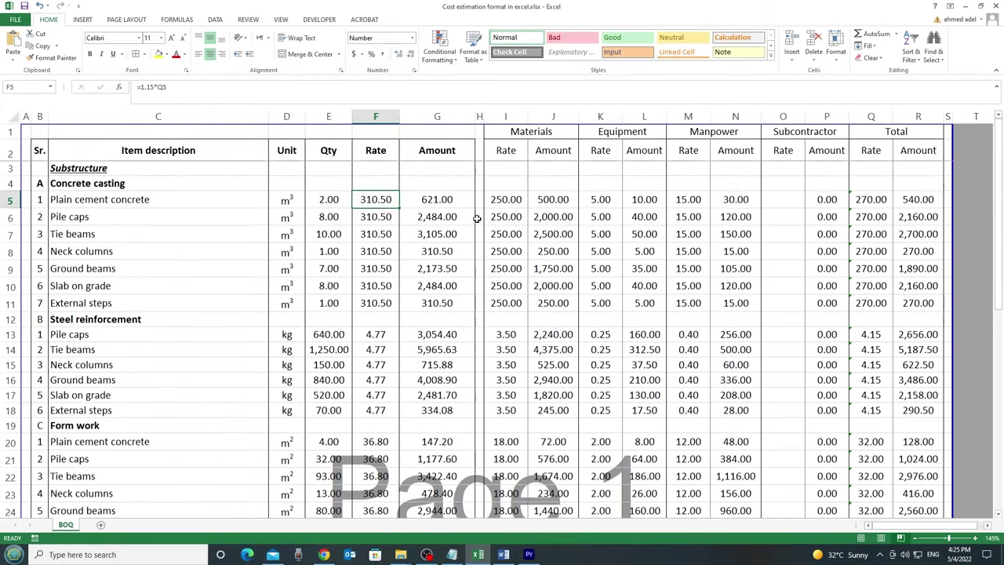
drag(514, 117, 917, 117)
scroll(866, 293, down, 6)
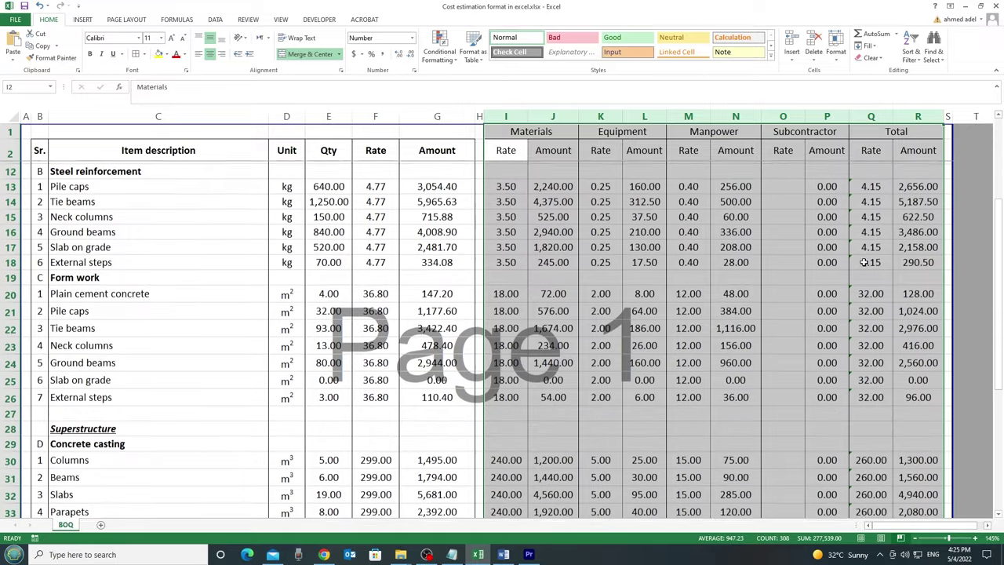
scroll(865, 292, down, 3)
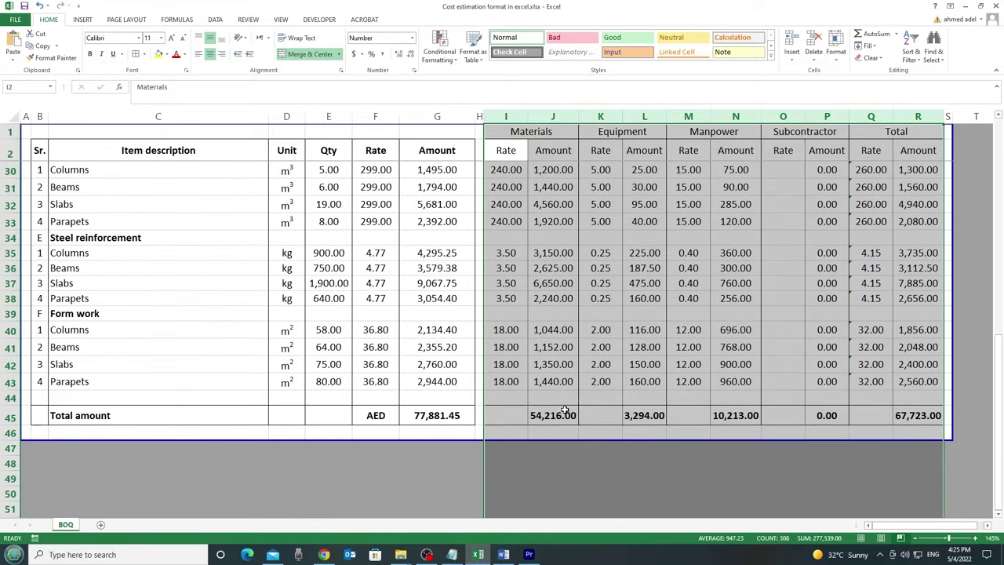
drag(565, 411, 918, 415)
scroll(696, 342, up, 6)
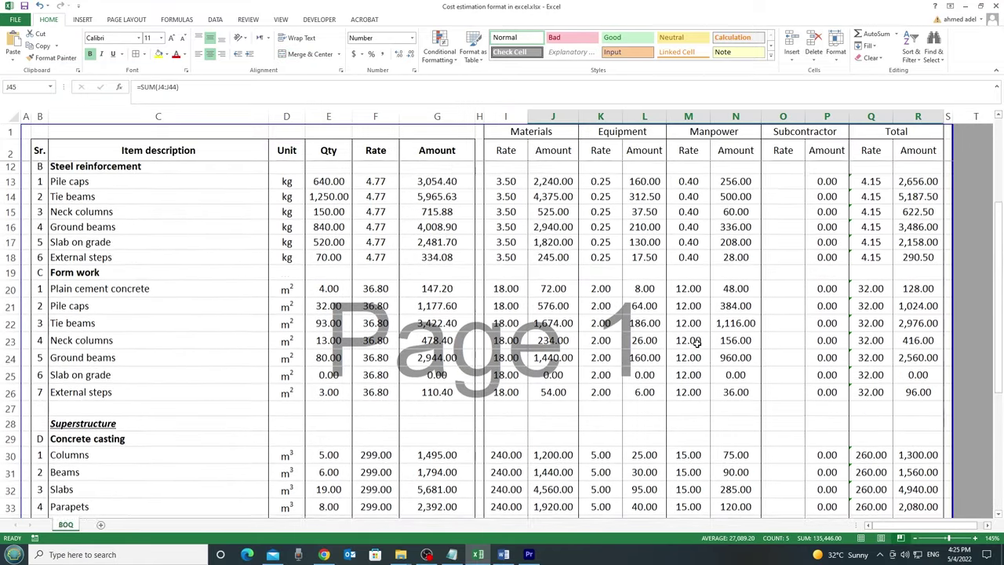